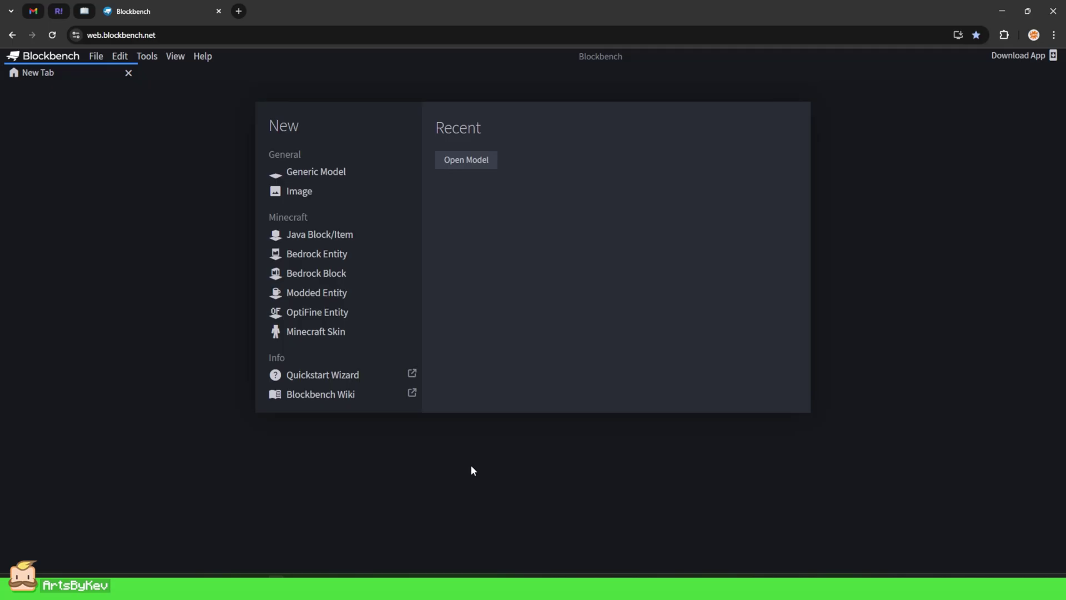
Create a new Generic Model project.
click(367, 177)
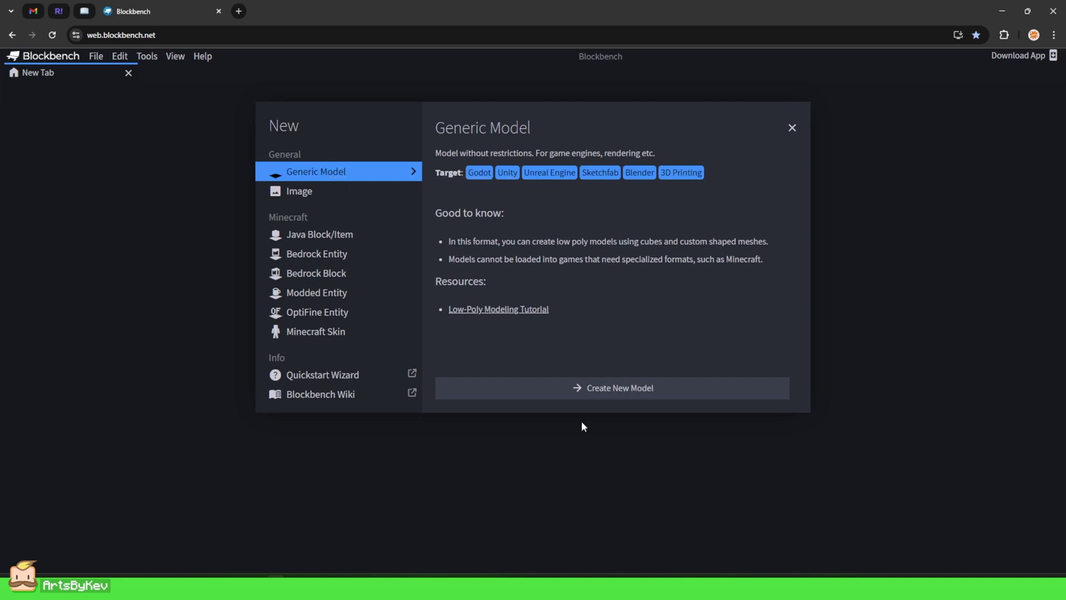
click(588, 393)
click(567, 250)
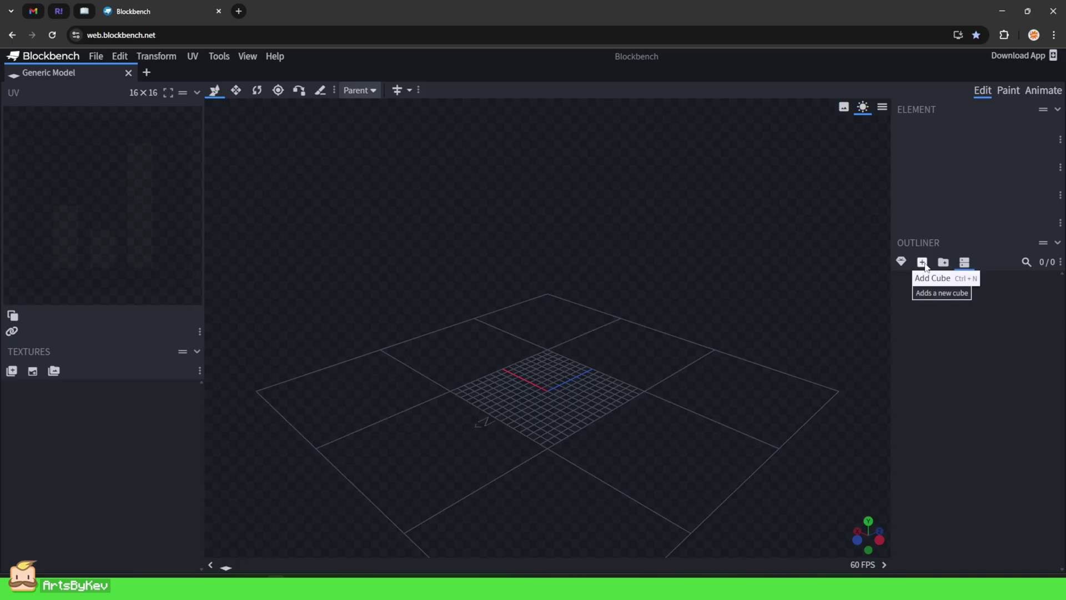
Add a cube at the centre of the grid for a pivot point demonstration.
click(926, 264)
drag(644, 528, 696, 519)
drag(667, 421, 678, 380)
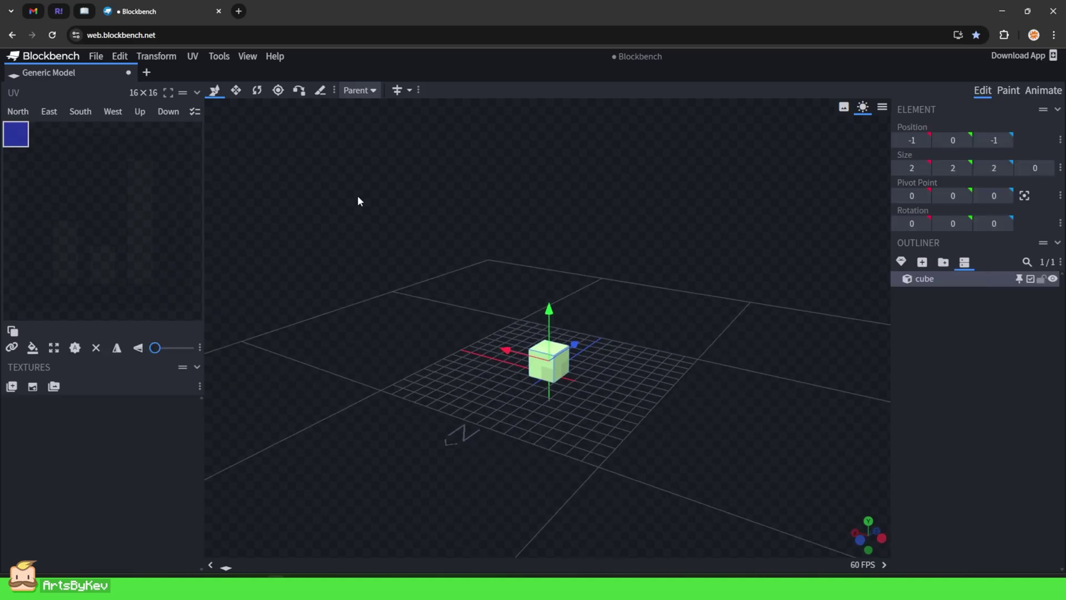
Test-rotate the cube about its pivot point at the origin and undo the rotation.
click(277, 93)
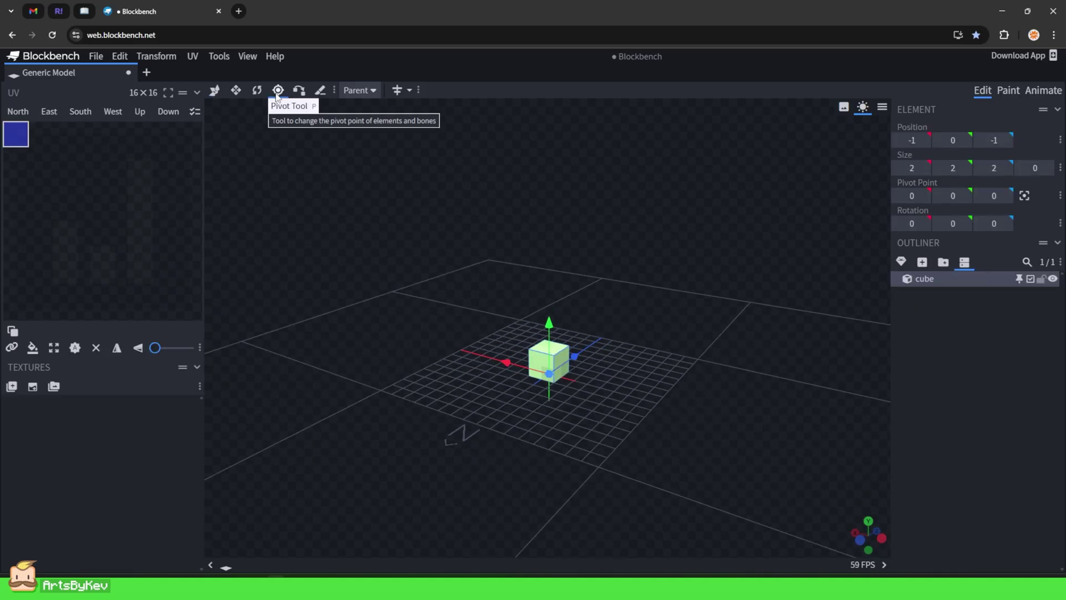
drag(387, 228, 656, 384)
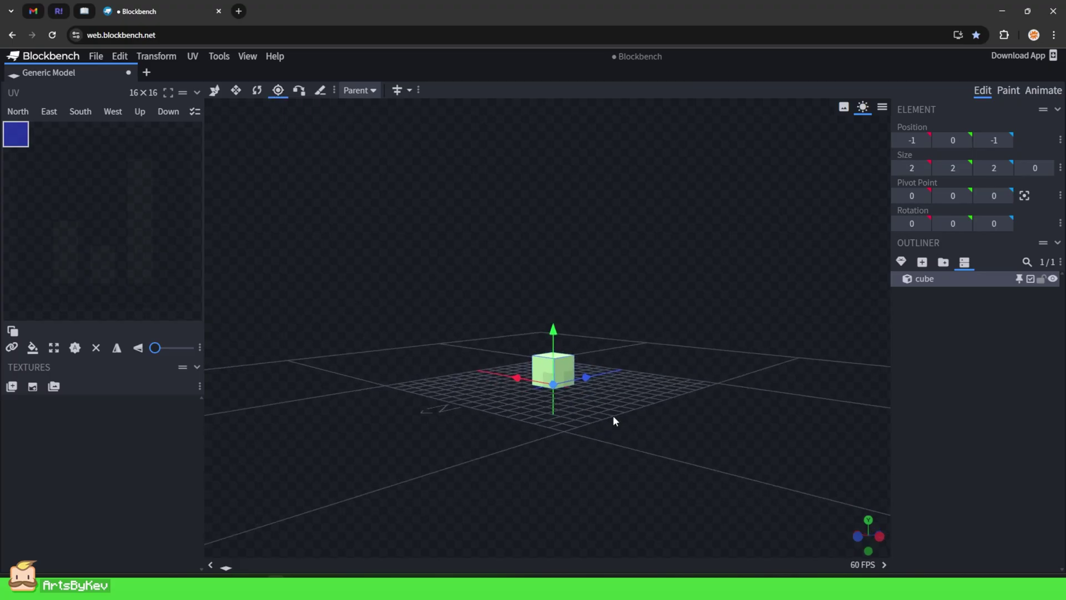
key(r)
drag(524, 379, 552, 369)
key(ctrl+z)
Move the cube's pivot point upward, try the Rotate tool, and undo the last change.
click(278, 91)
drag(558, 325, 526, 358)
key(r)
key(ctrl+z)
Raise the cube's pivot point to Y 10, test-rotate the cube around it, and undo the rotations.
click(278, 90)
drag(553, 321, 555, 310)
key(r)
drag(525, 369, 555, 201)
key(ctrl+z)
key(p)
key(r)
mouse_move(541, 289)
mouse_down()
mouse_move(506, 201)
mouse_move(553, 283)
mouse_move(502, 267)
mouse_move(535, 278)
mouse_up()
key(ctrl+z)
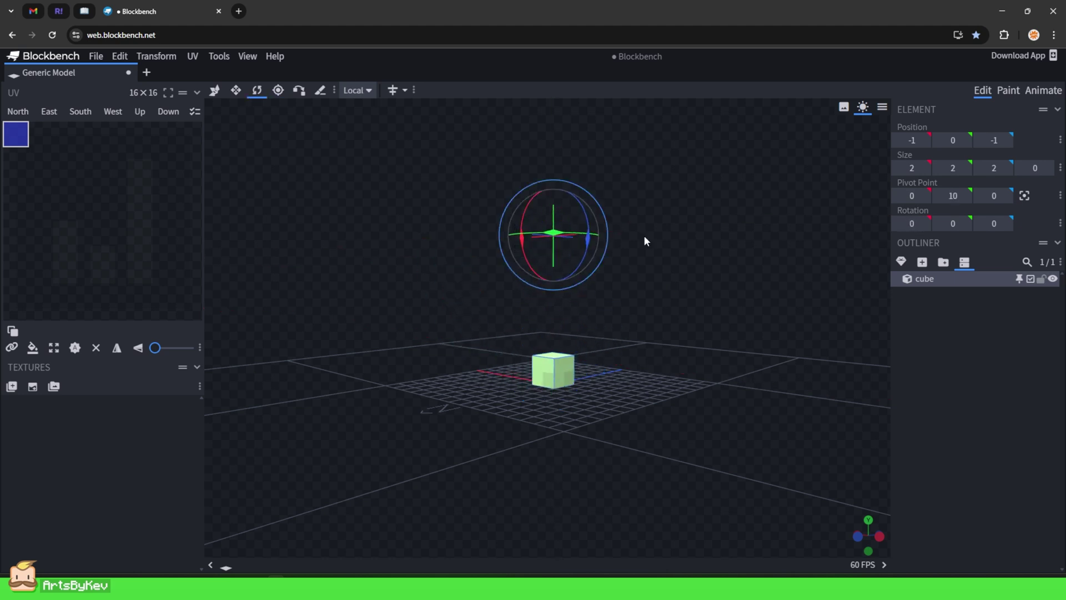
Add an empty group with nothing selected and delete it again.
click(587, 336)
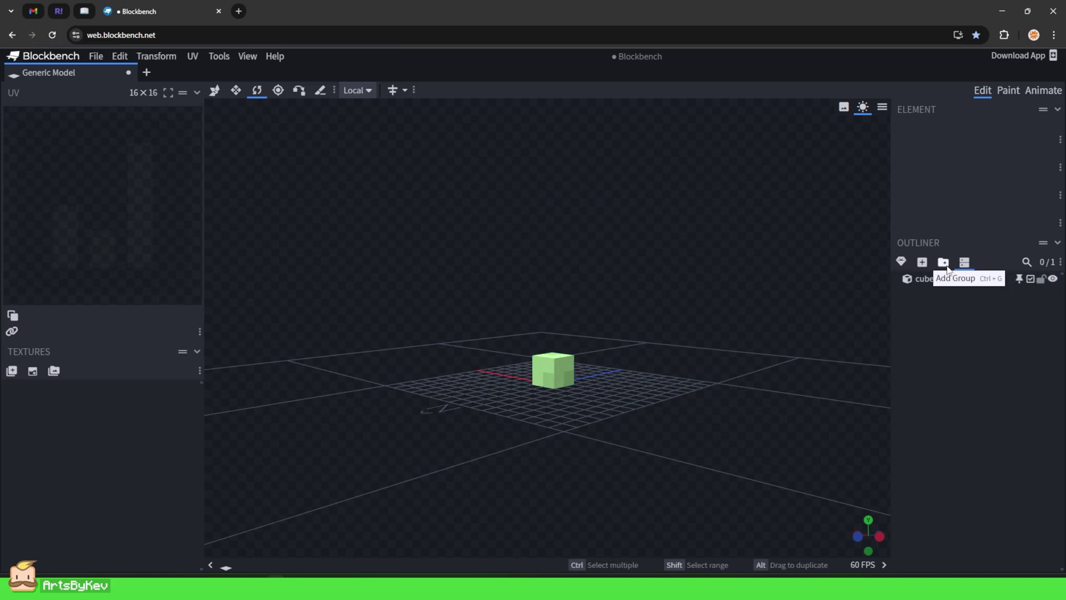
click(947, 266)
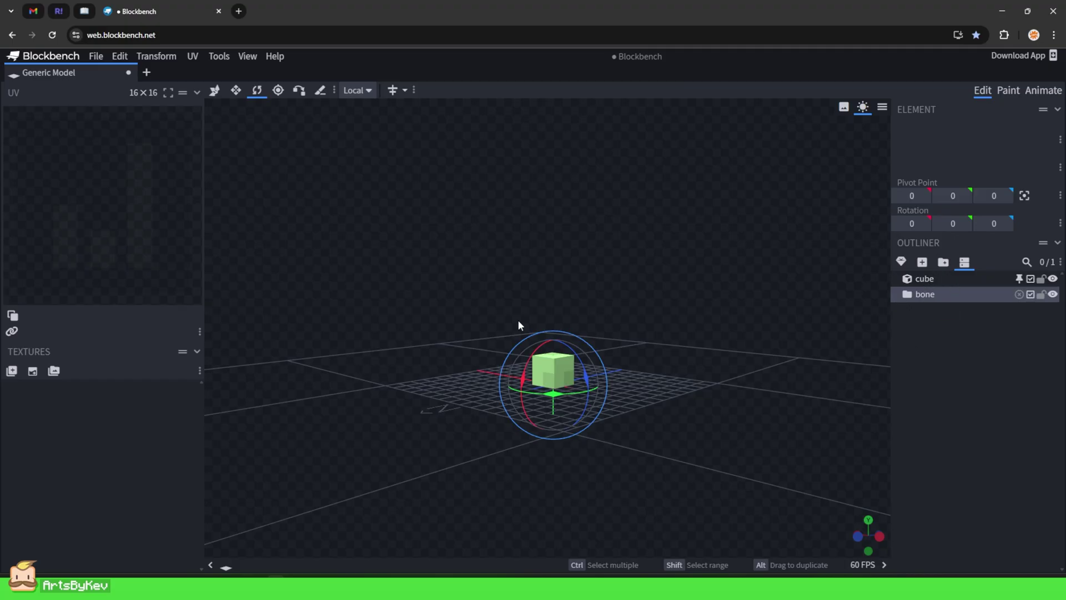
drag(462, 349, 583, 389)
key(Delete)
Add a group while the cube is selected and show its pivot with the Pivot Tool.
click(926, 280)
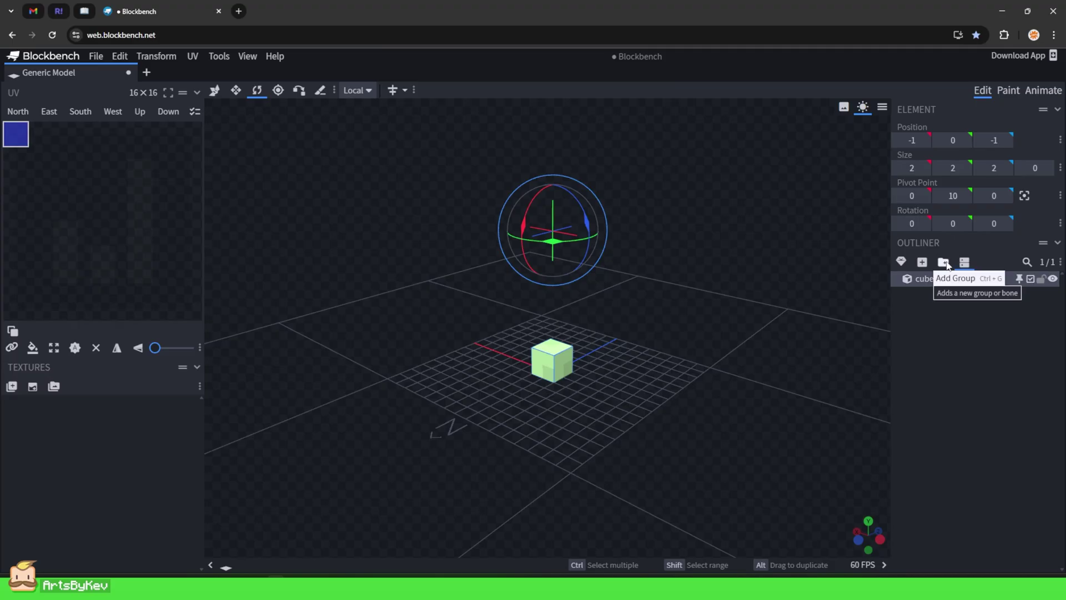
click(944, 263)
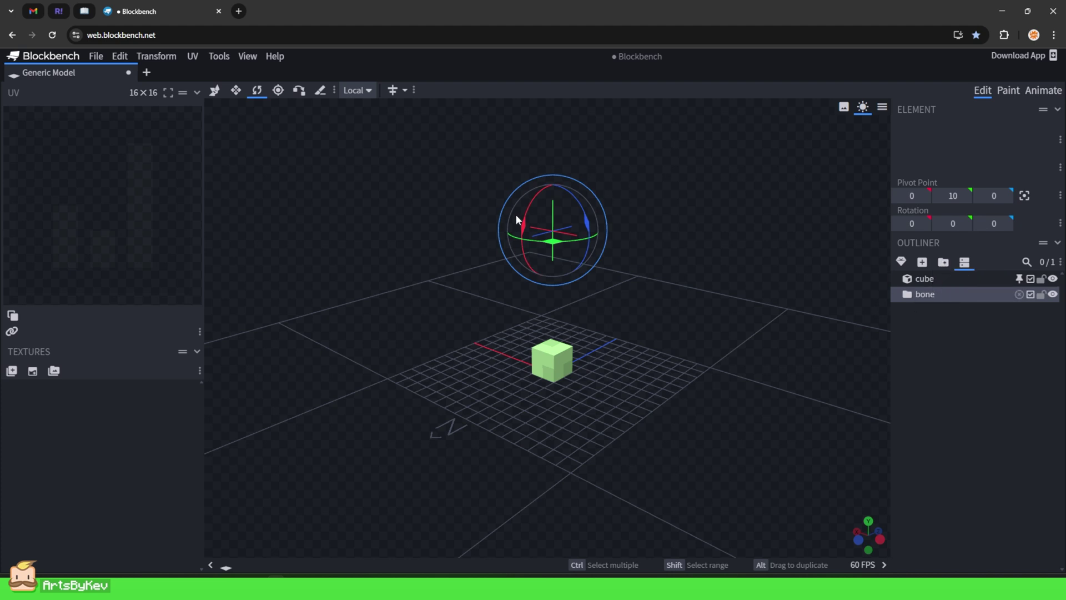
click(279, 90)
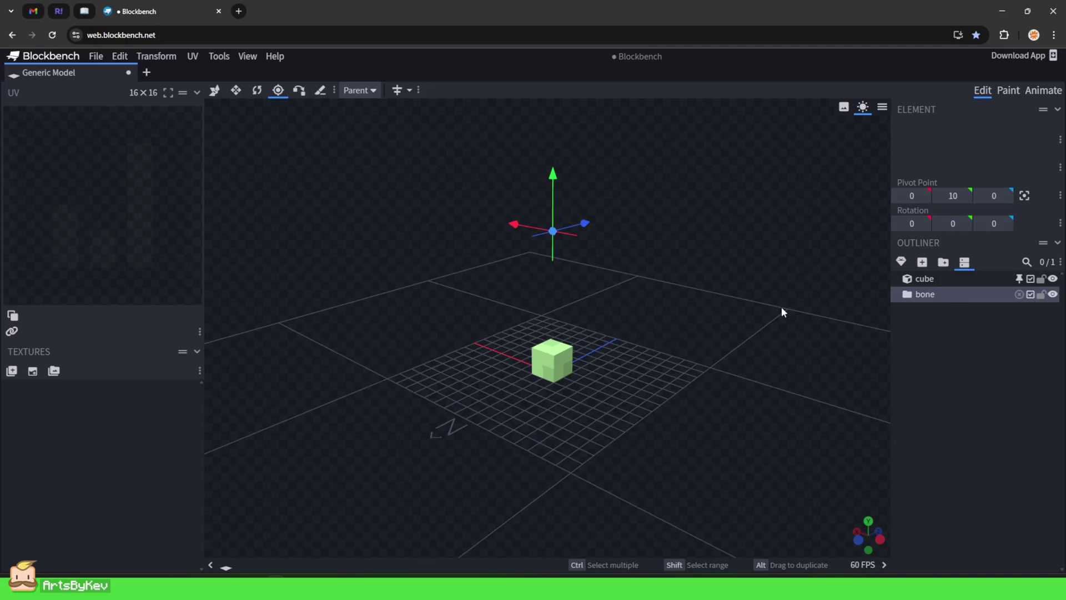
click(937, 283)
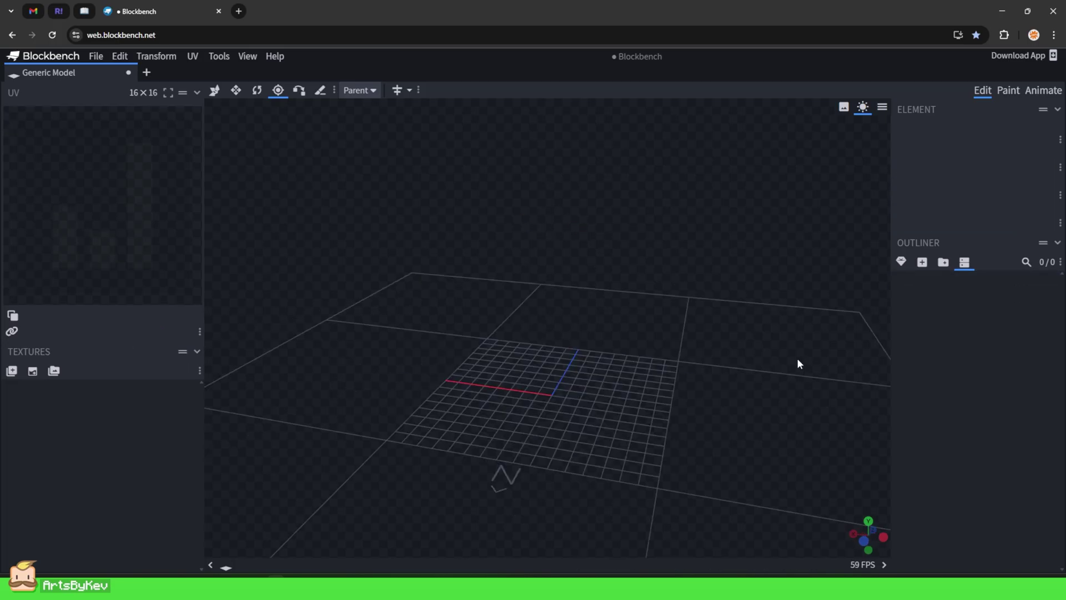
Add a cube for the leg, sized 4 × 14 × 4 and positioned at -4, 0, -2.
click(922, 262)
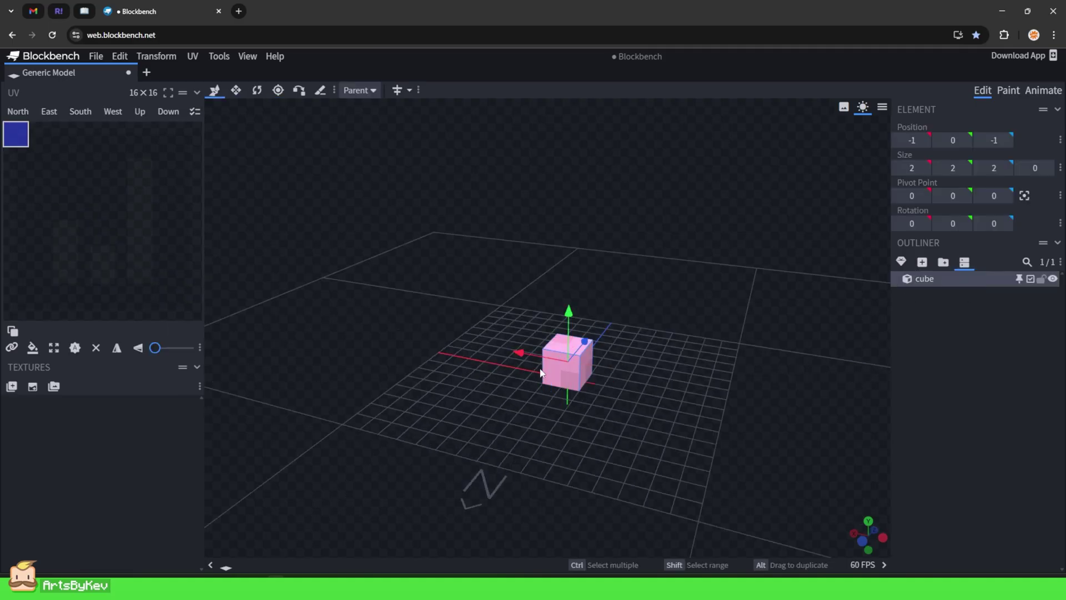
drag(525, 354, 563, 365)
key(s)
alt+drag(607, 399, 592, 407)
drag(628, 322, 685, 85)
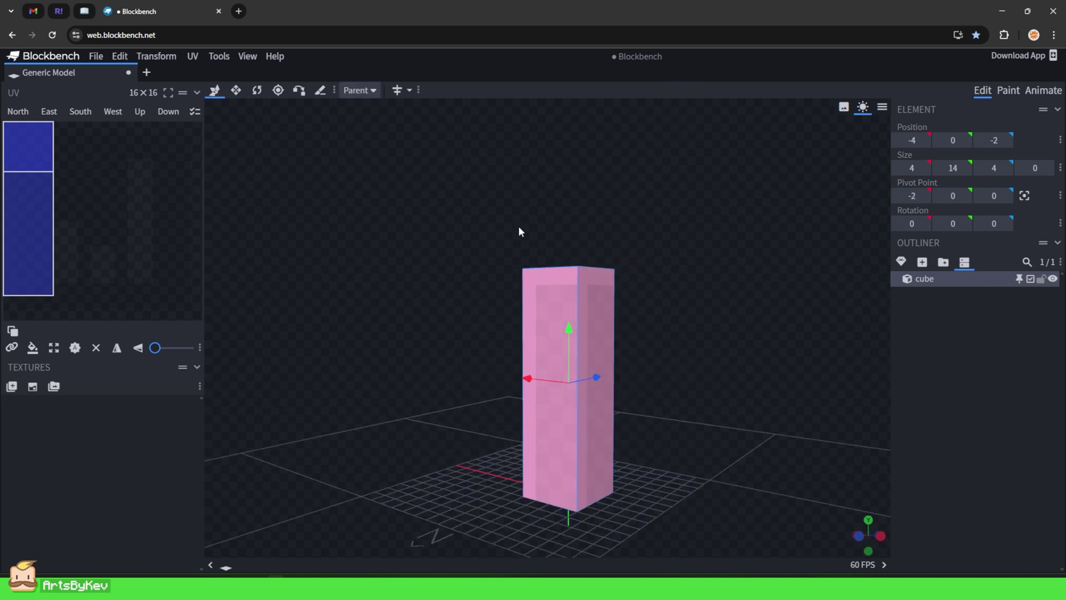
Move the leg's pivot point to its top at Y 14, test the rotation, and undo that rotation.
drag(780, 435, 795, 448)
click(276, 91)
drag(565, 451, 612, 218)
drag(737, 424, 612, 371)
key(r)
drag(538, 245, 507, 346)
key(ctrl+z)
drag(653, 347, 686, 368)
key(v)
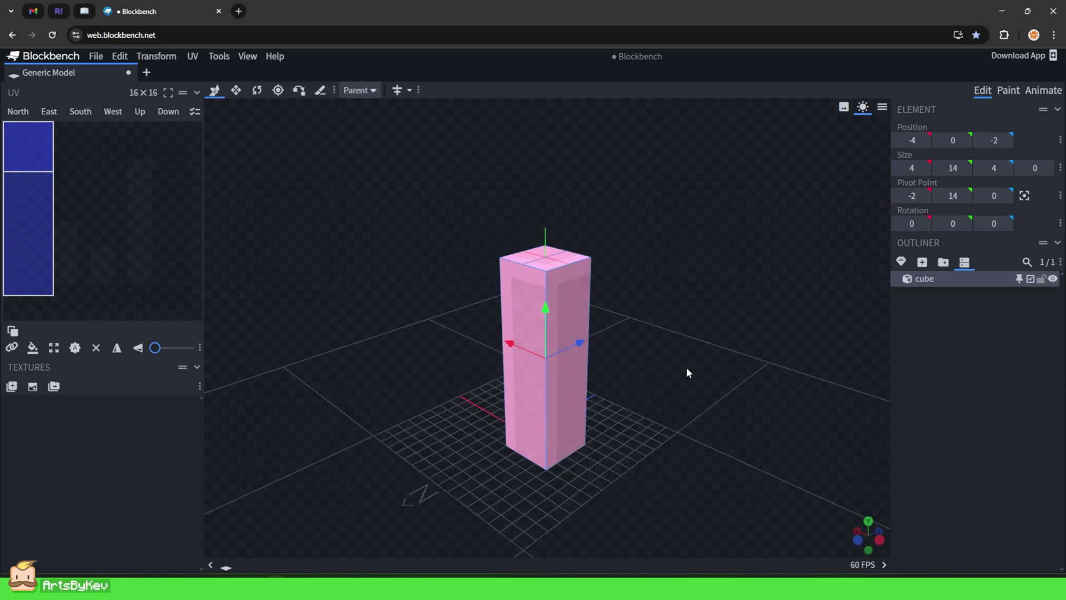
key(s)
key(r)
key(v)
key(s)
key(r)
key(v)
key(s)
key(r)
drag(667, 356, 740, 367)
right_drag(713, 338, 708, 391)
scroll(705, 383, down, 3)
drag(689, 356, 683, 339)
right_drag(682, 338, 695, 384)
Duplicate the leg, raise the copy to Y 14, and widen it to 8 × 14 × 4 at X -4 as the torso.
key(v)
drag(697, 388, 688, 383)
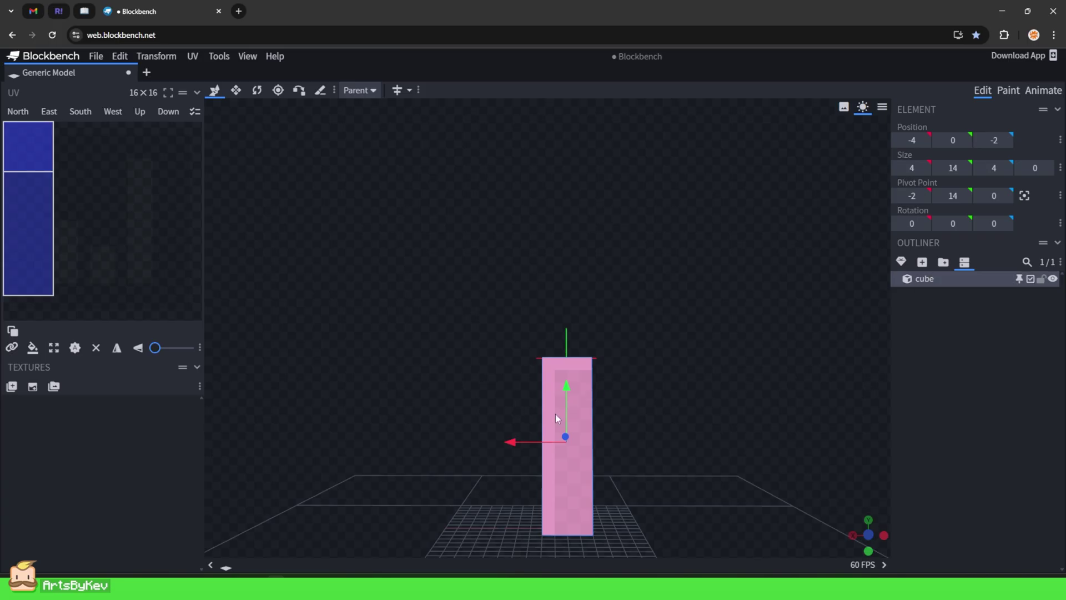
key(ctrl+d)
drag(568, 411, 572, 246)
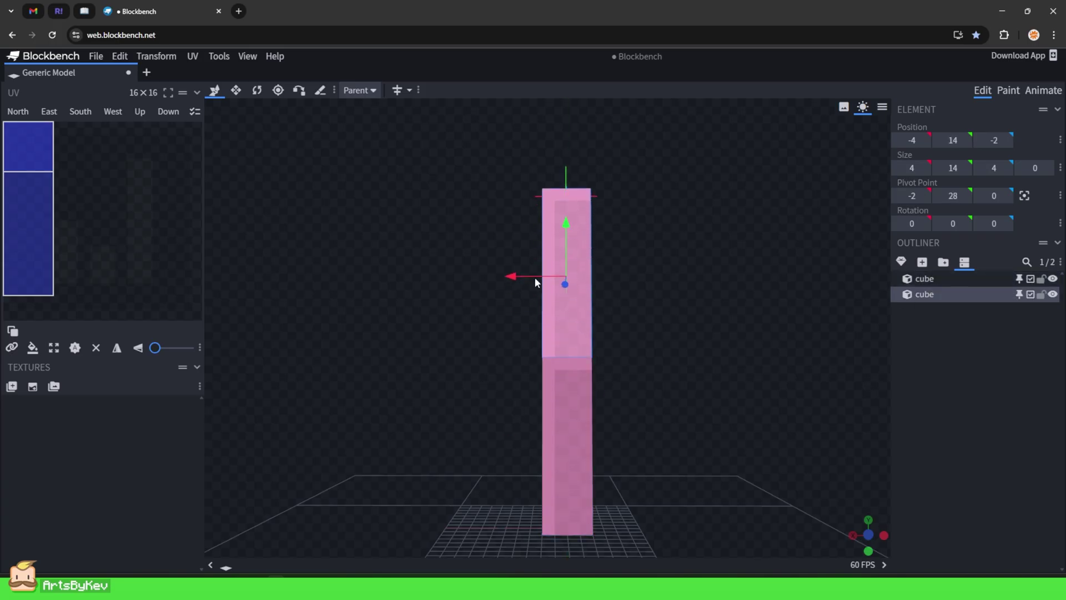
drag(535, 278, 507, 279)
key(s)
drag(585, 275, 597, 279)
alt+drag(599, 279, 620, 284)
Move the torso's pivot point to its bottom centre at 0, 14, 0, test the rotation, and undo that rotation.
drag(729, 378, 761, 362)
key(v)
click(278, 91)
drag(525, 211, 549, 214)
drag(551, 145, 596, 400)
key(r)
key(ctrl+z)
drag(695, 355, 612, 361)
key(v)
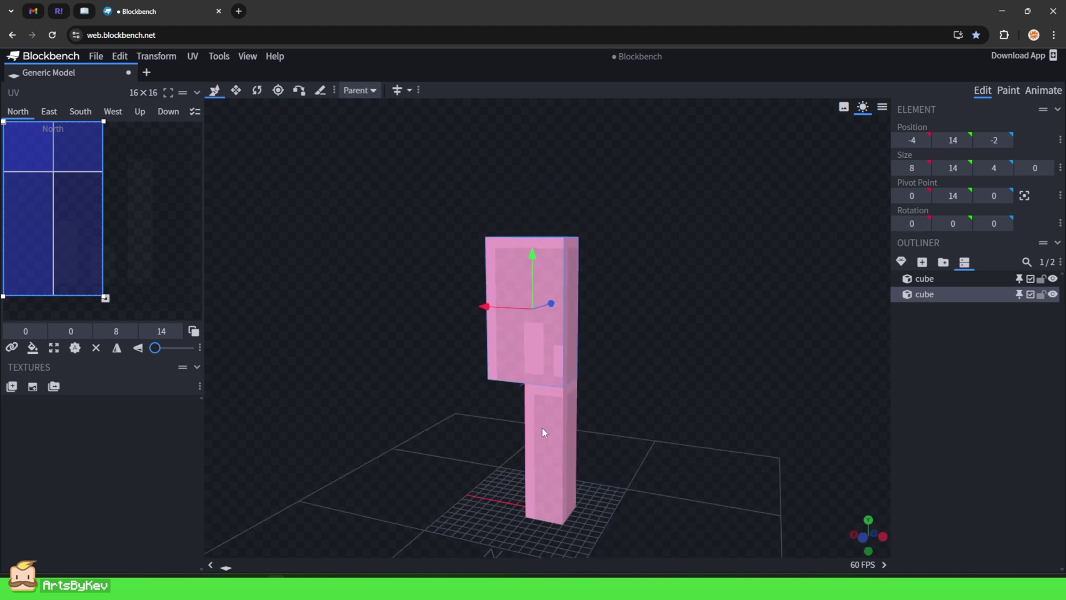
Duplicate the leg and place the copy beside the torso at -8, 14, -2 as an arm.
click(548, 427)
key(ctrl+d)
drag(499, 441, 547, 465)
drag(593, 405, 609, 238)
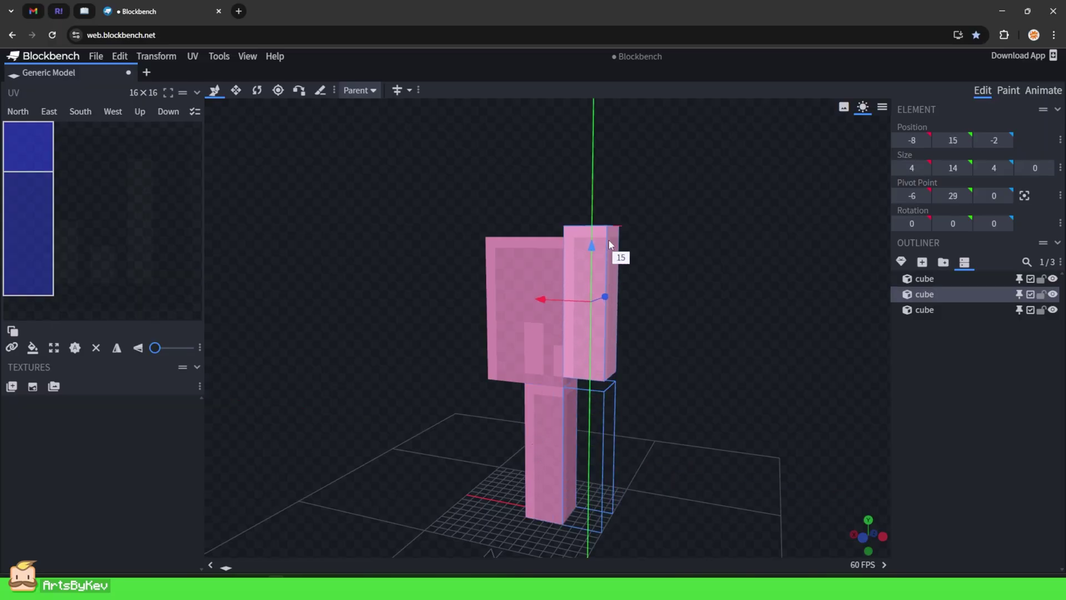
drag(609, 238, 541, 233)
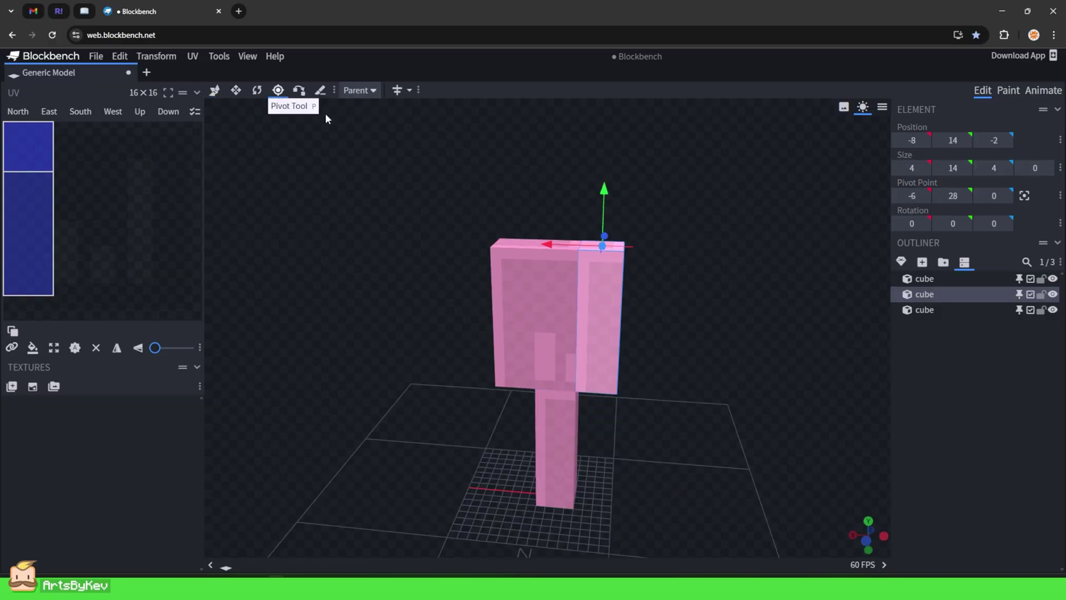
Move the arm's pivot point to the shoulder at -4, 26, 0, test-rotate the arm, and undo the rotation.
click(278, 90)
drag(539, 195, 576, 212)
key(r)
drag(529, 272, 505, 231)
drag(658, 175, 697, 178)
drag(604, 245, 688, 298)
key(ctrl+z)
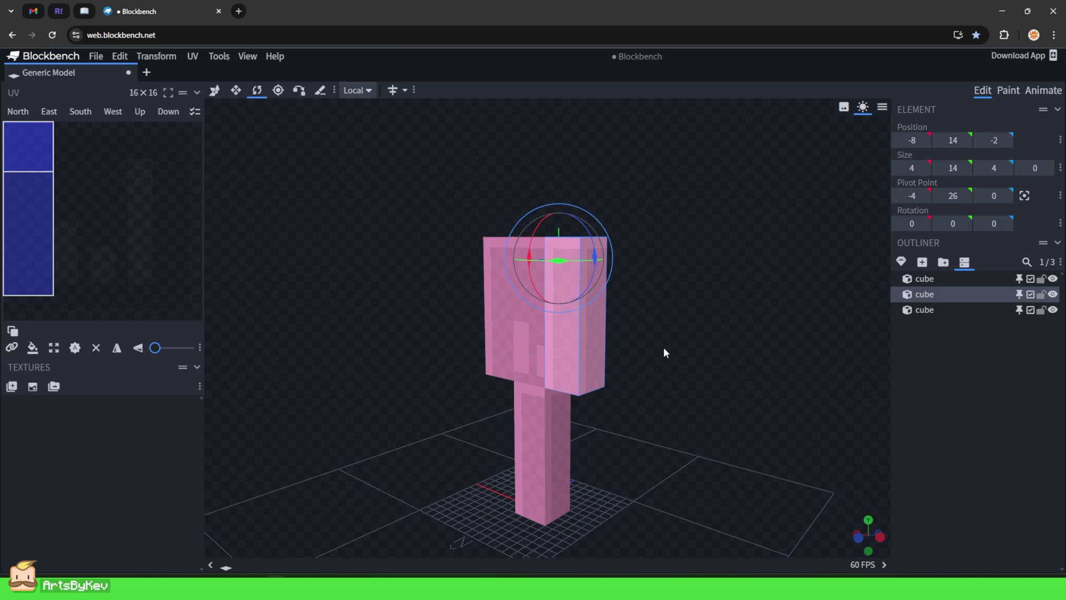
Duplicate the torso and raise the copy to Y 28, directly on top of the original.
drag(663, 348, 678, 367)
scroll(678, 367, down, 3)
click(547, 318)
key(v)
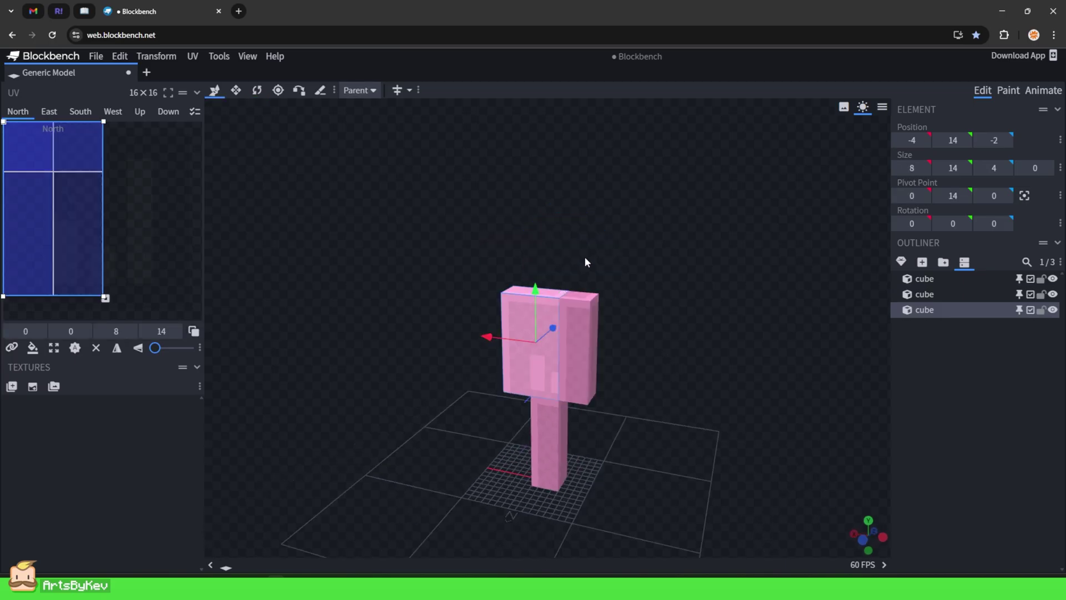
drag(584, 255, 561, 245)
key(ctrl+d)
drag(529, 302, 537, 194)
drag(681, 260, 723, 247)
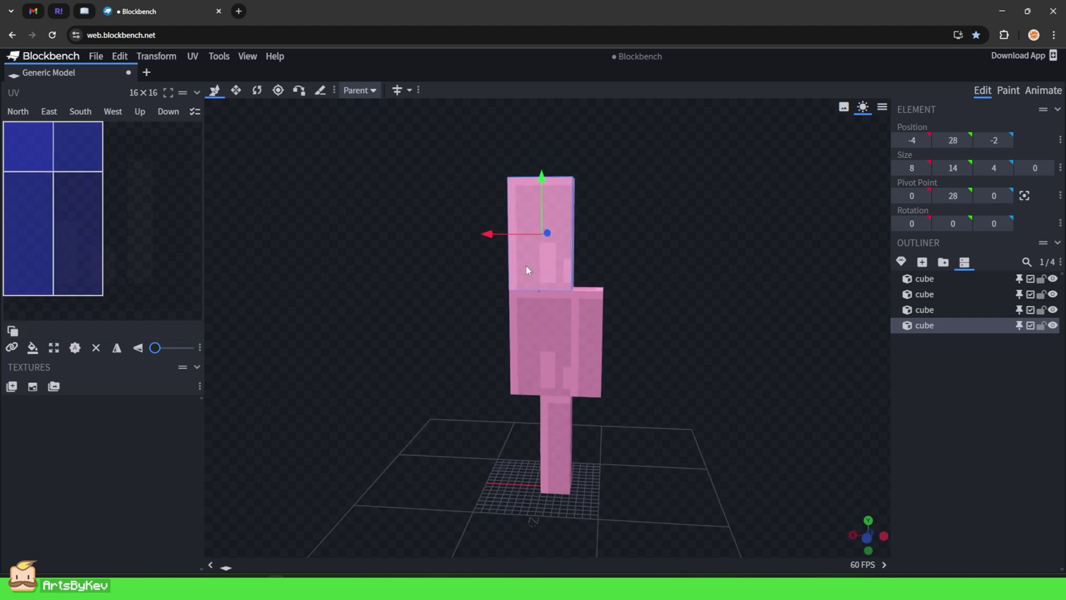
Shorten the uppermost block and deepen it symmetrically front to back to form the head.
key(s)
drag(542, 177, 543, 227)
drag(647, 203, 573, 227)
alt+drag(476, 277, 461, 282)
drag(573, 300, 738, 298)
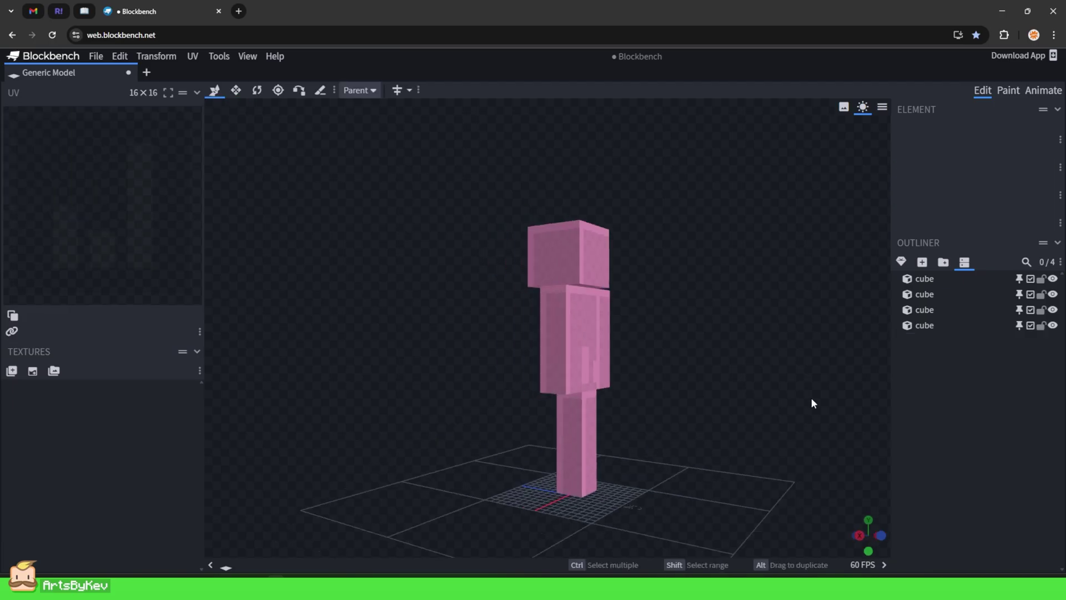
Examine the assembled leg, torso, arm and head from several angles, selecting the arm and leg along the way.
drag(812, 398, 734, 399)
drag(735, 399, 684, 397)
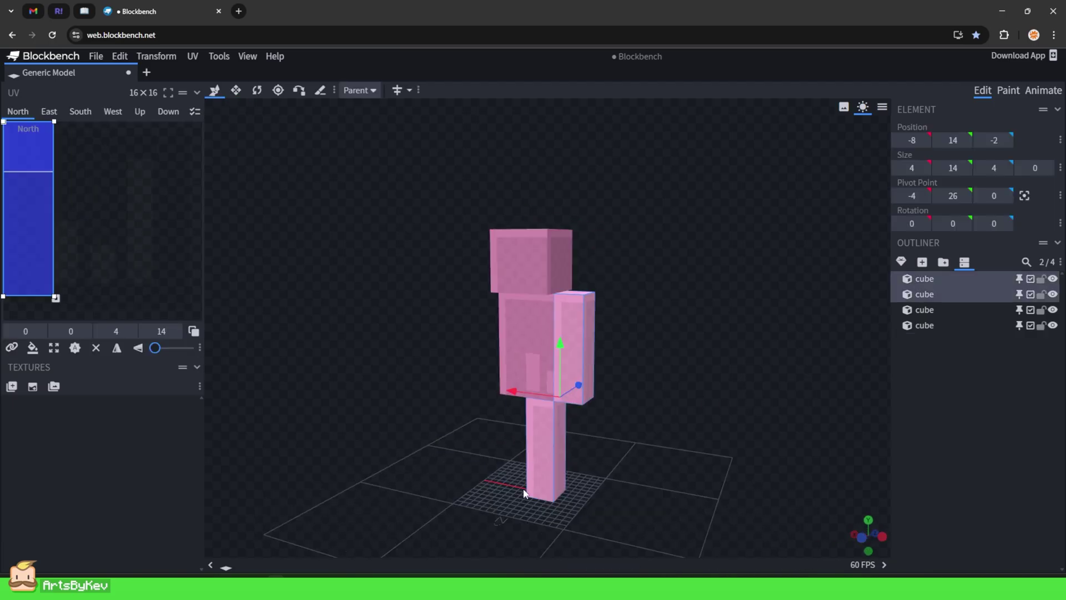
click(526, 492)
ctrl+click(570, 366)
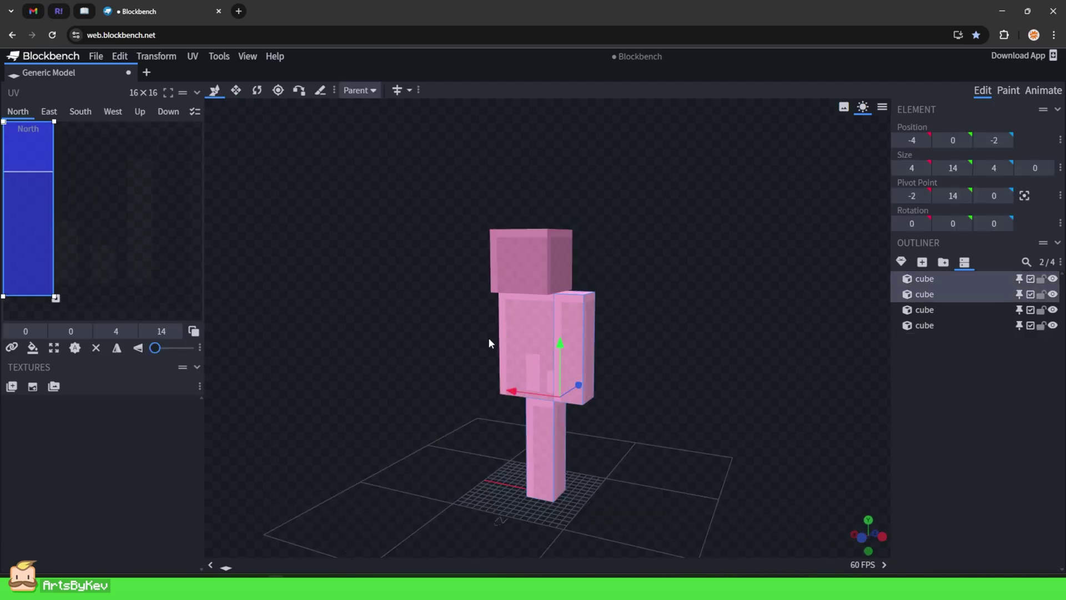
click(1001, 397)
right_drag(648, 436, 673, 406)
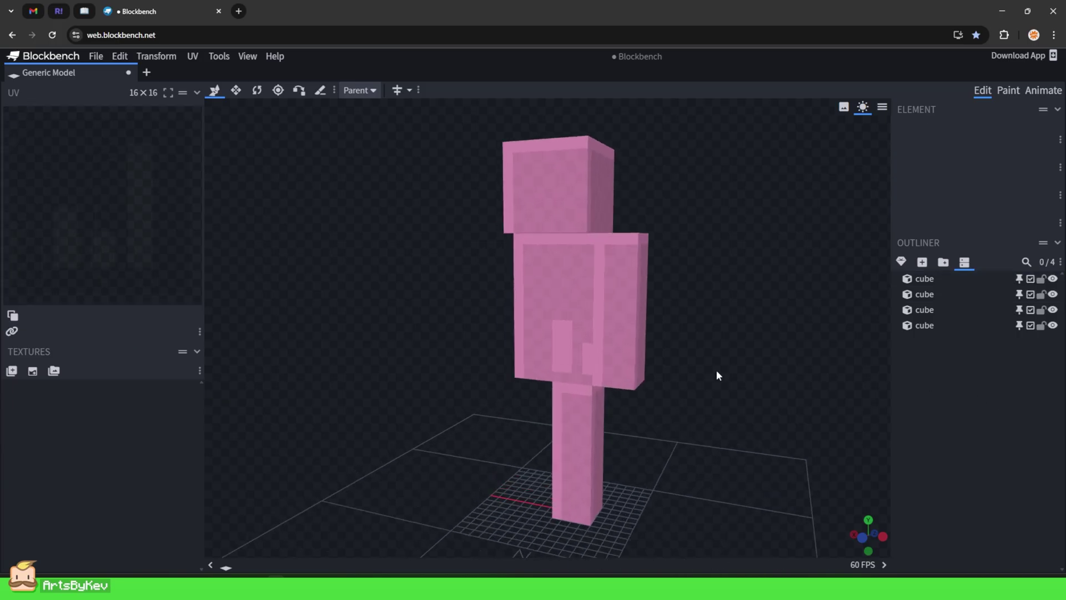
right_drag(715, 370, 698, 371)
drag(720, 375, 691, 384)
scroll(690, 384, down, 1)
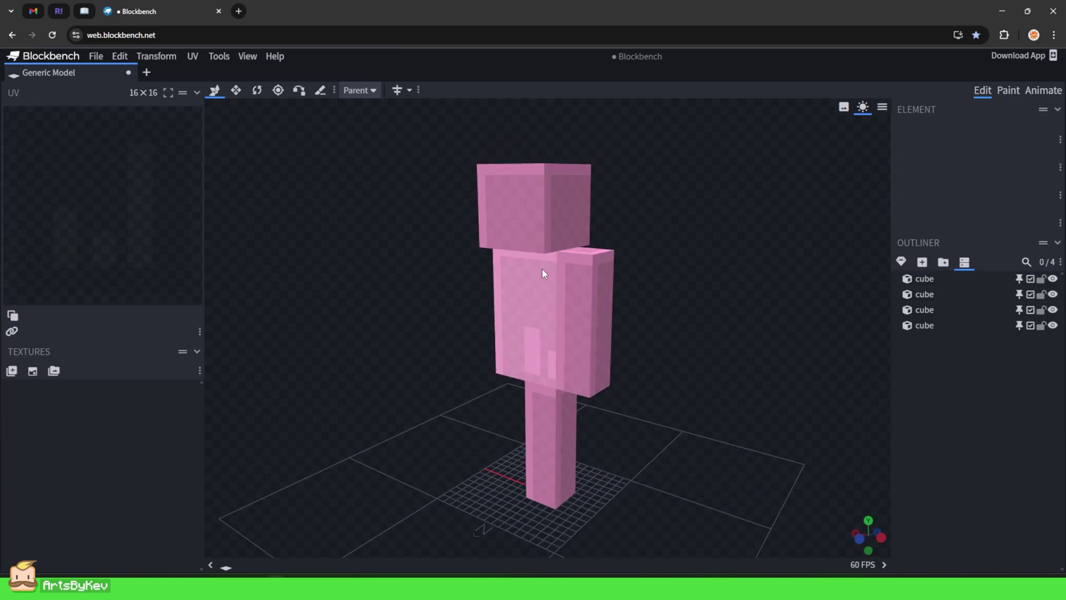
Switch to Animate mode and create a new animation with the default settings.
click(1044, 91)
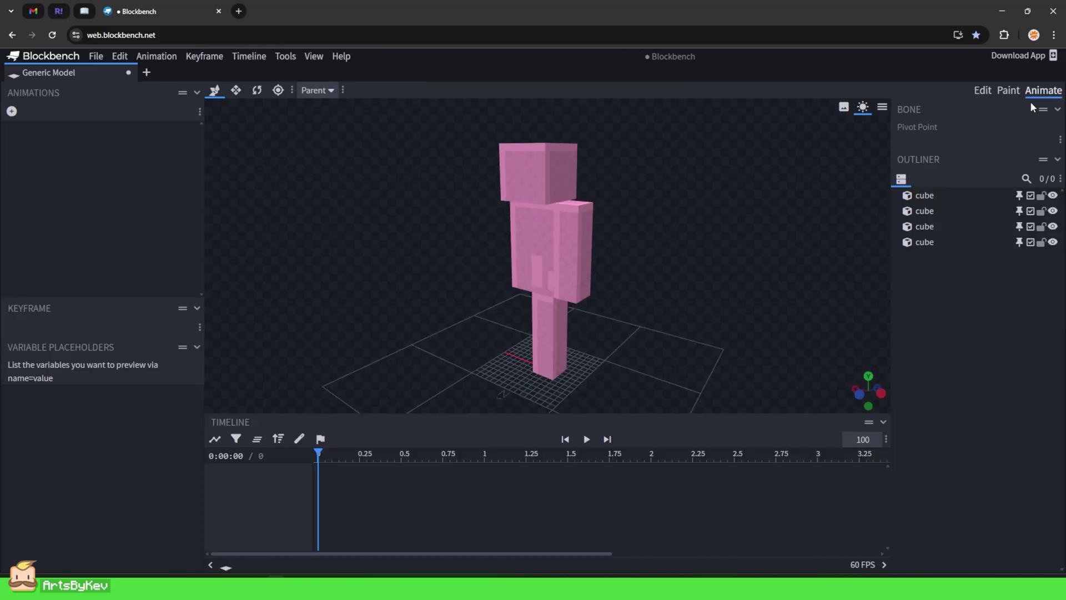
click(11, 111)
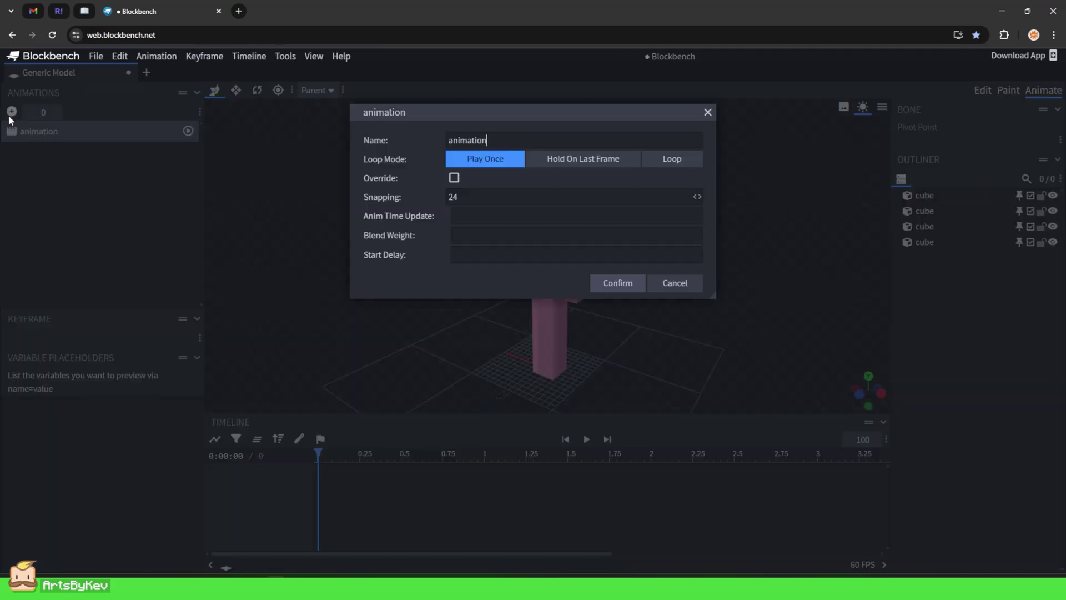
click(608, 286)
Try to select the ungrouped arm and torso cubes for animating.
click(562, 237)
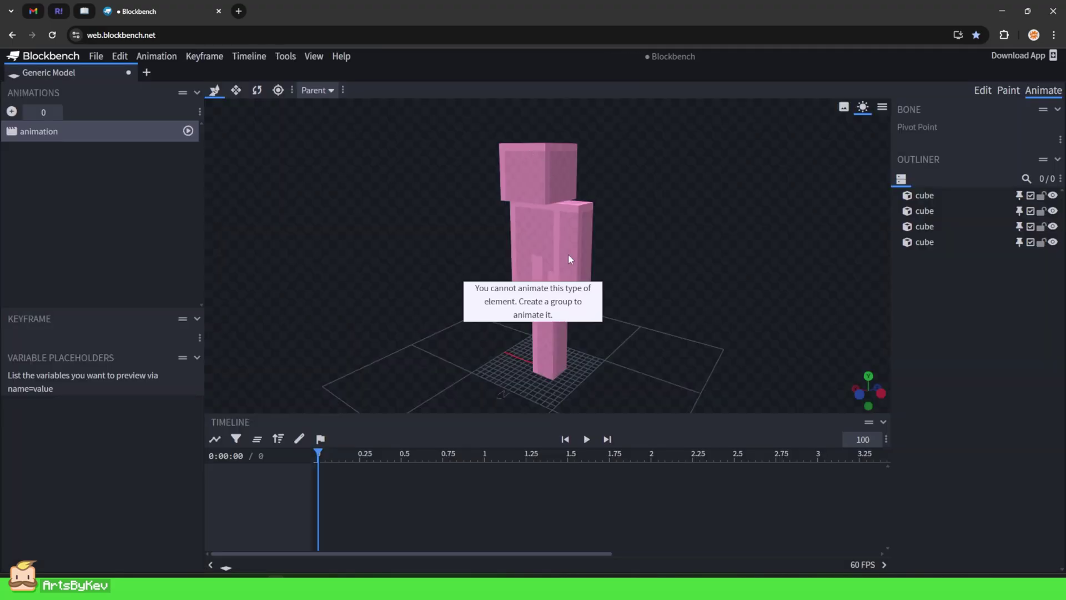
click(551, 232)
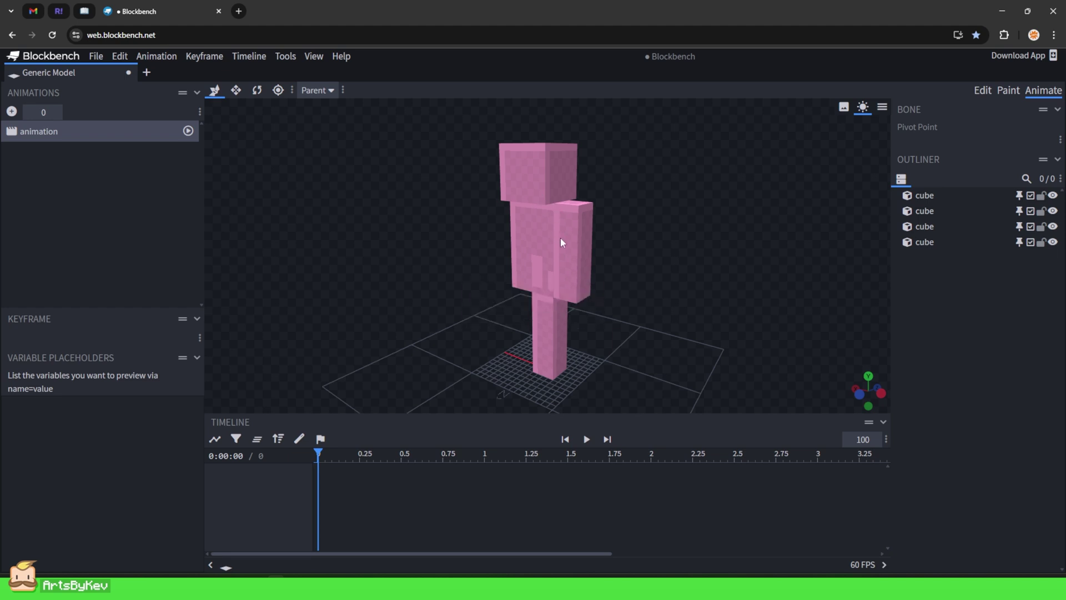
click(561, 237)
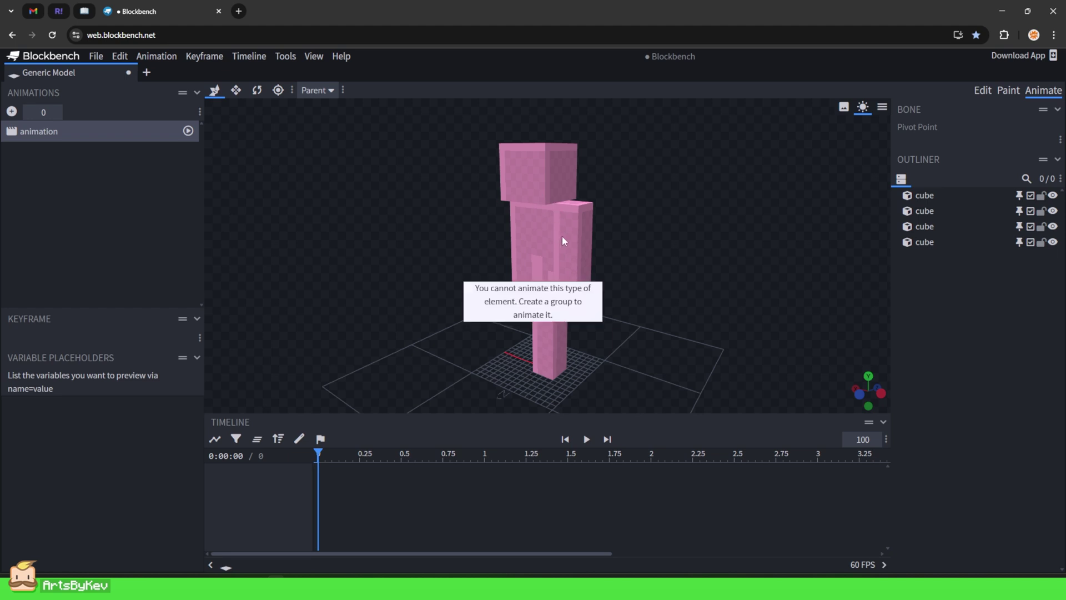
Return to Edit mode and add a new group to the model.
click(982, 92)
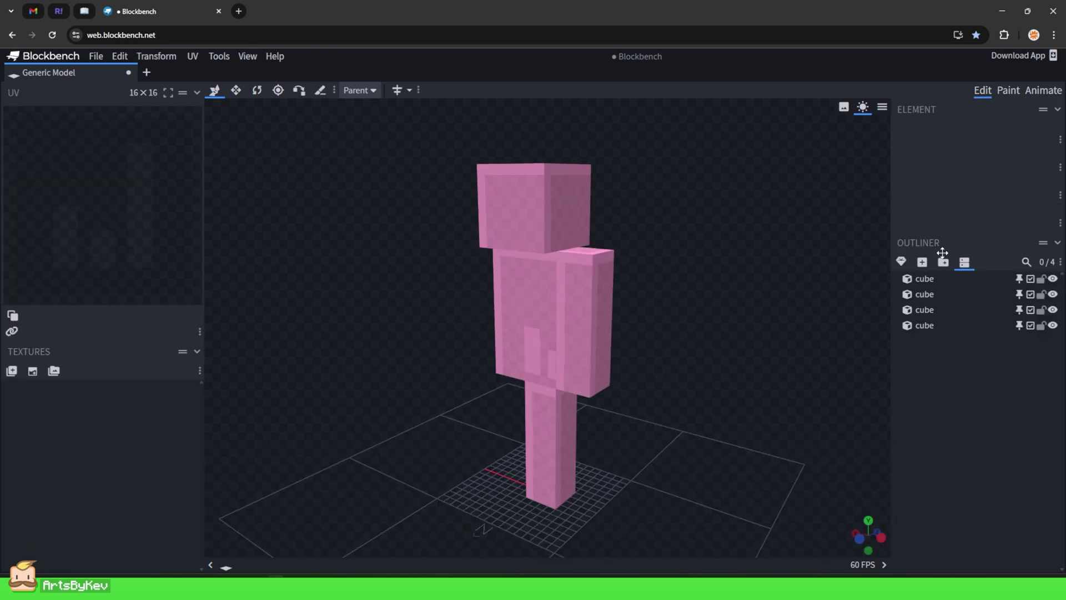
click(943, 262)
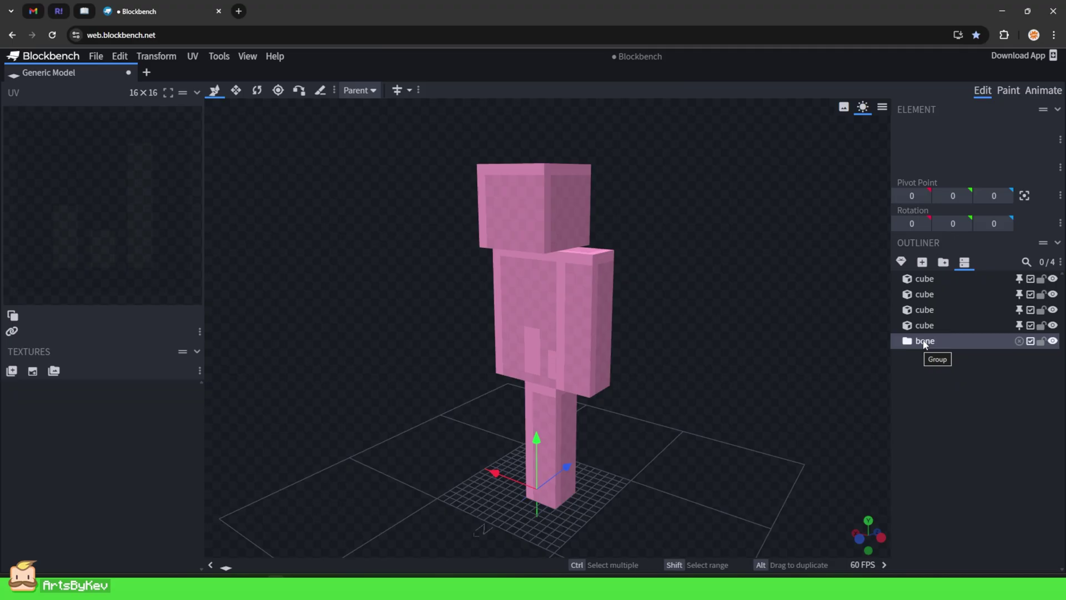
Undo the new group and, with the head cube selected, add a group that takes the head's pivot point.
drag(622, 439, 655, 428)
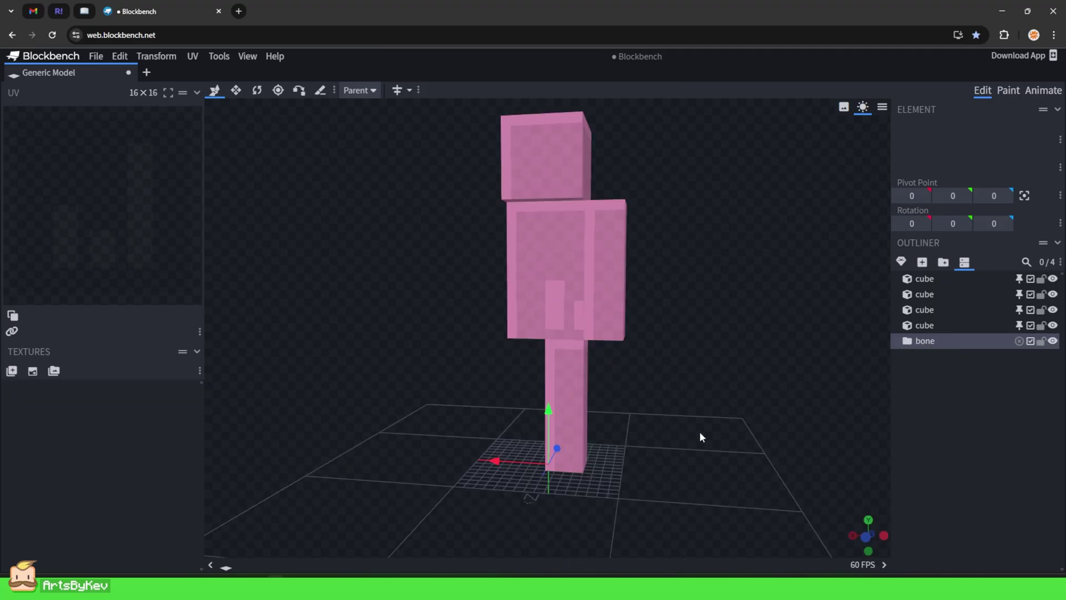
drag(721, 426, 739, 396)
key(ctrl+z)
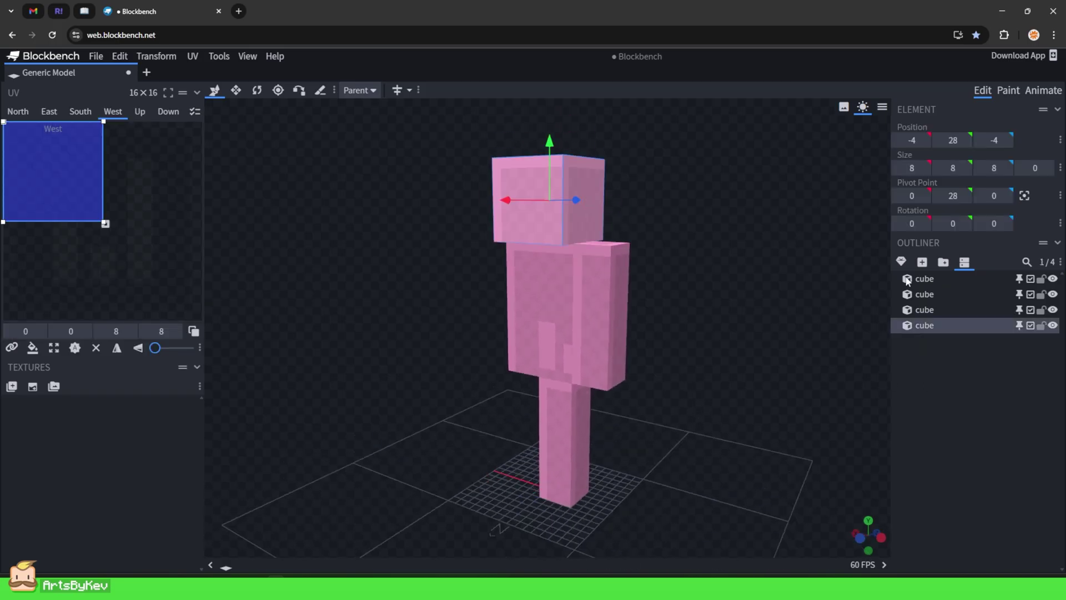
click(943, 262)
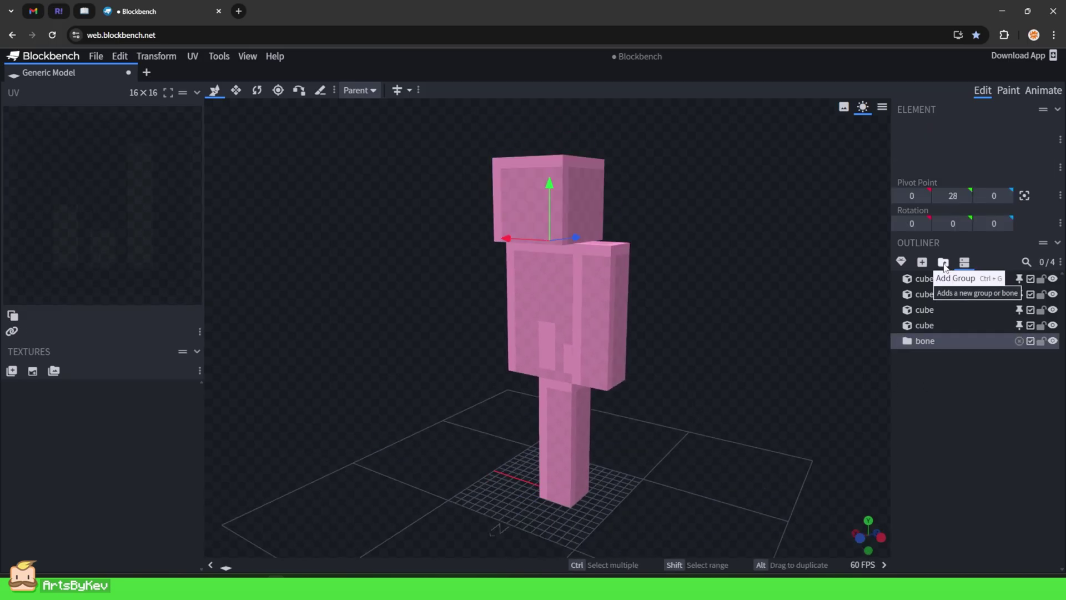
drag(678, 300, 564, 224)
drag(830, 337, 677, 339)
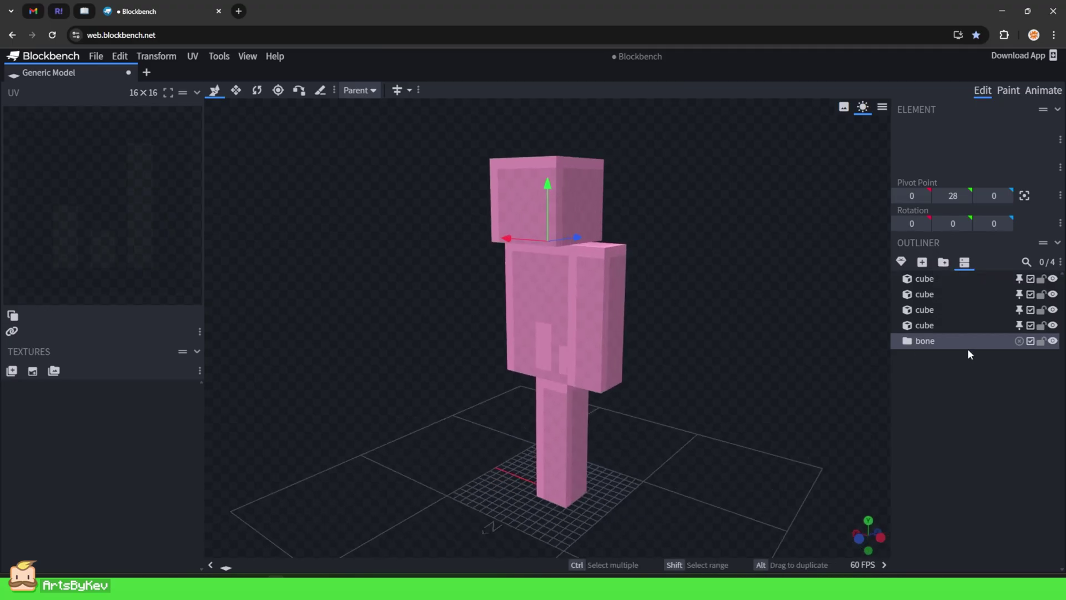
Switch to Animate mode and try rotating the empty group.
click(1043, 90)
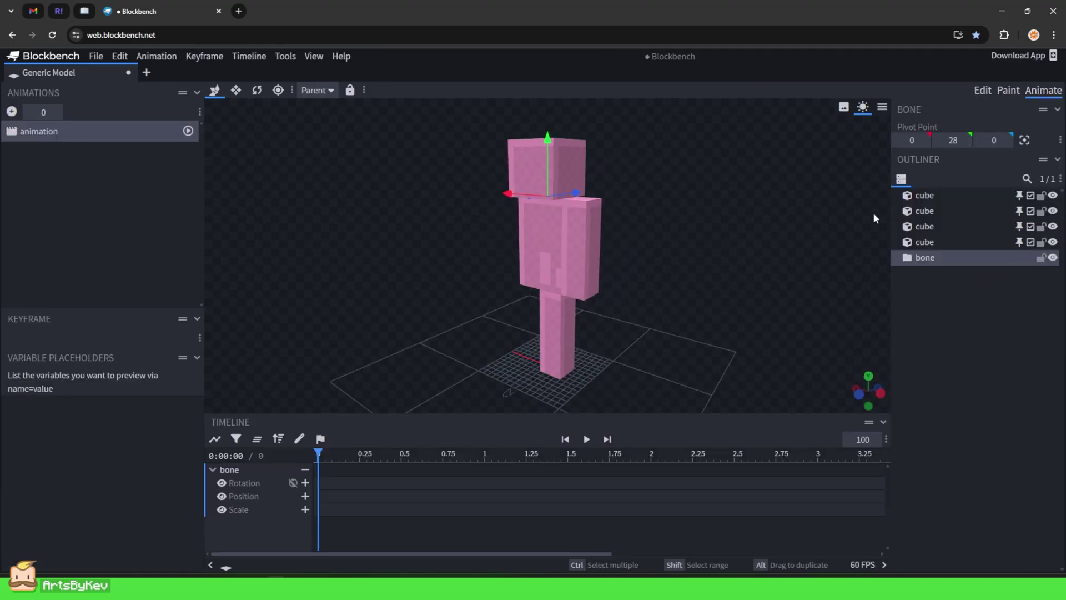
key(r)
drag(531, 230, 516, 123)
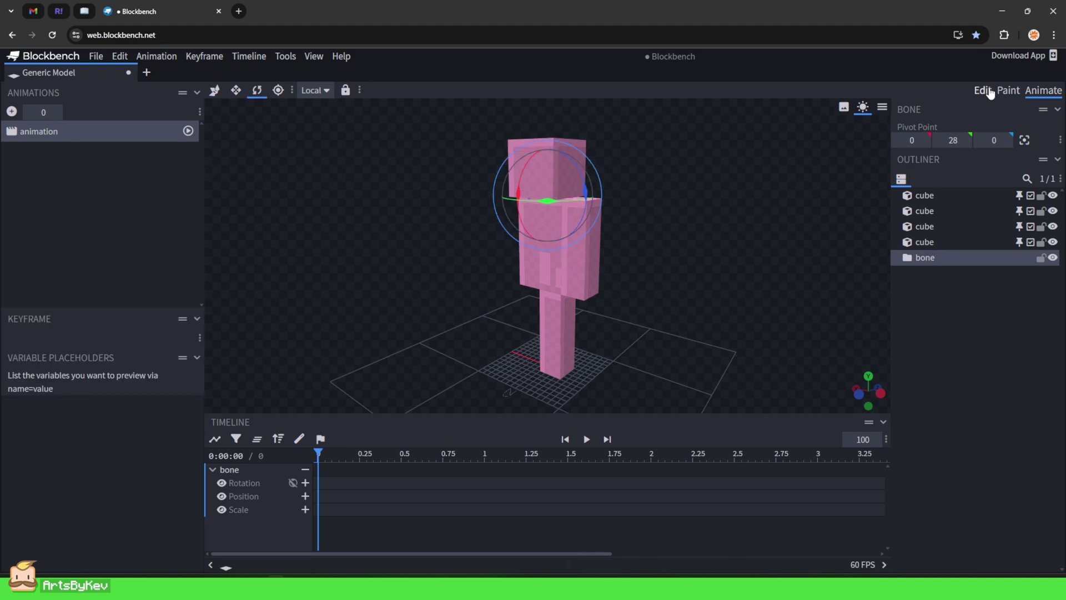
Return to Edit mode, move the head cube into the new group and collapse the group.
click(985, 90)
mouse_move(924, 326)
mouse_down()
mouse_move(940, 340)
mouse_move(931, 342)
mouse_up()
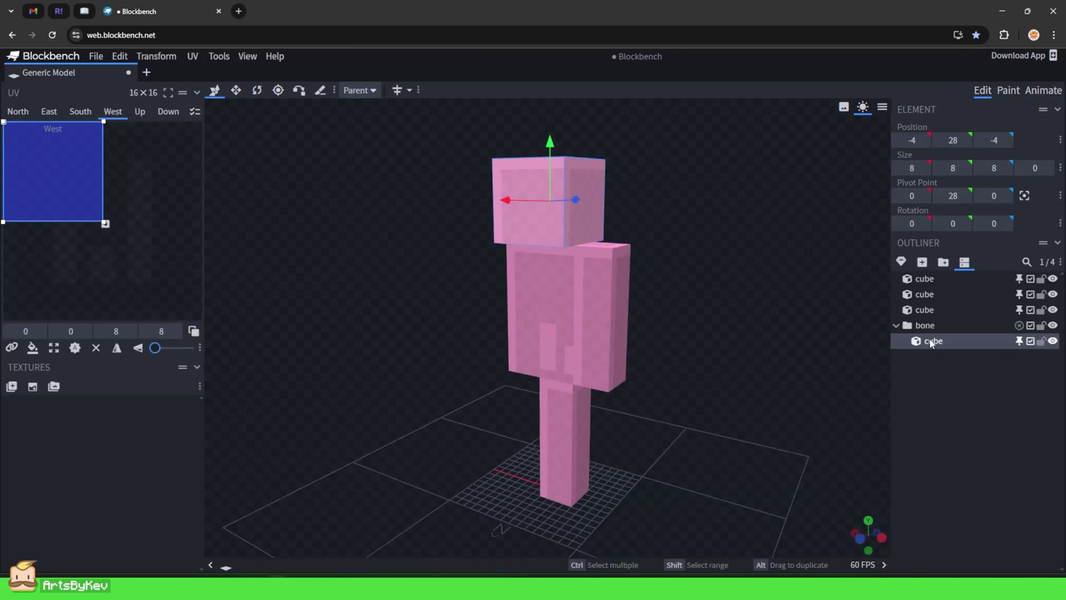
click(895, 326)
click(896, 326)
click(896, 326)
Test rotating the head's group in Animate mode and undo the rotation.
click(1047, 90)
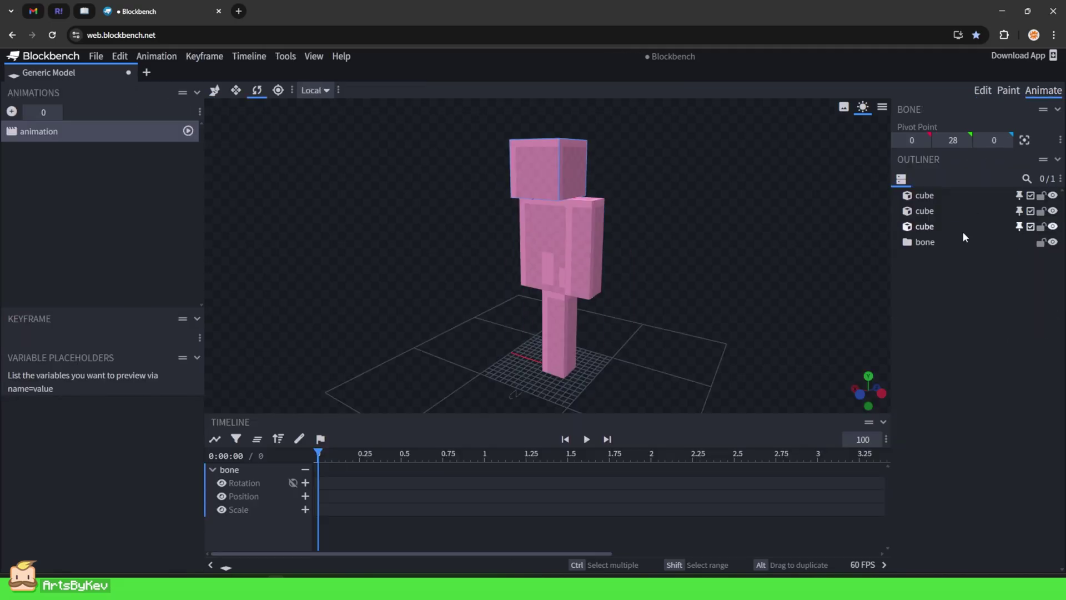
click(945, 242)
mouse_move(536, 192)
mouse_down()
mouse_move(525, 179)
mouse_move(550, 136)
mouse_move(530, 197)
mouse_up()
key(ctrl+z)
Return to Edit mode and rename the group holding the head cube to "head".
click(976, 92)
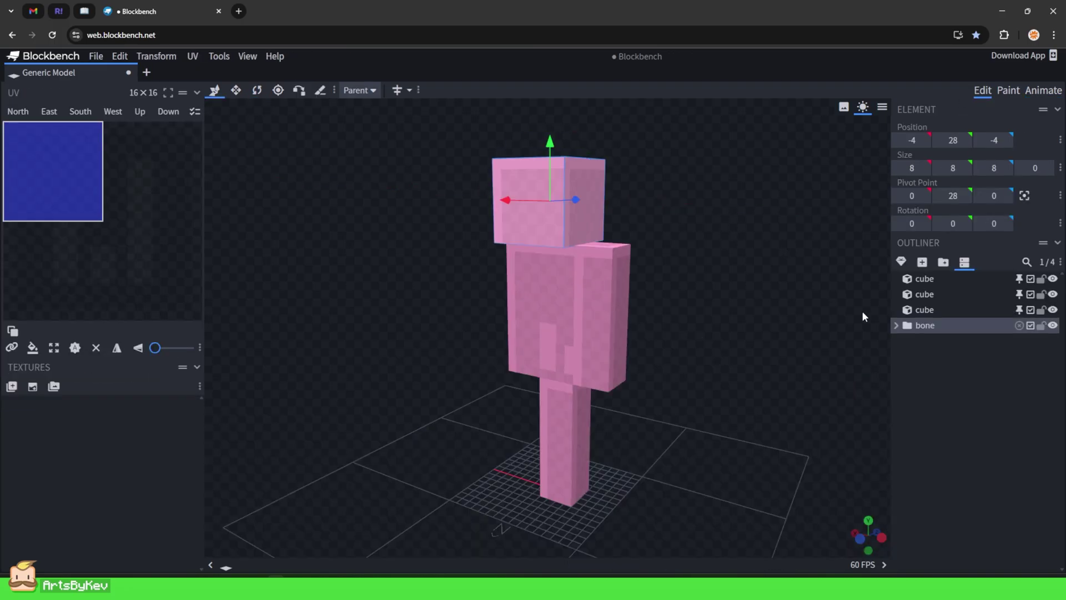
double_click(931, 328)
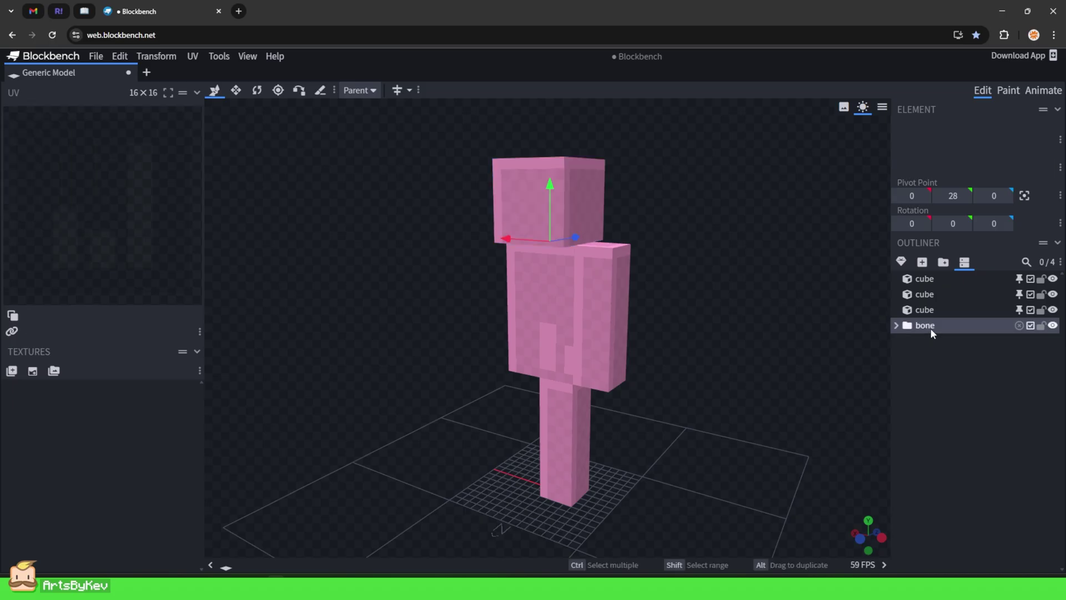
text(head)
key(Return)
click(957, 403)
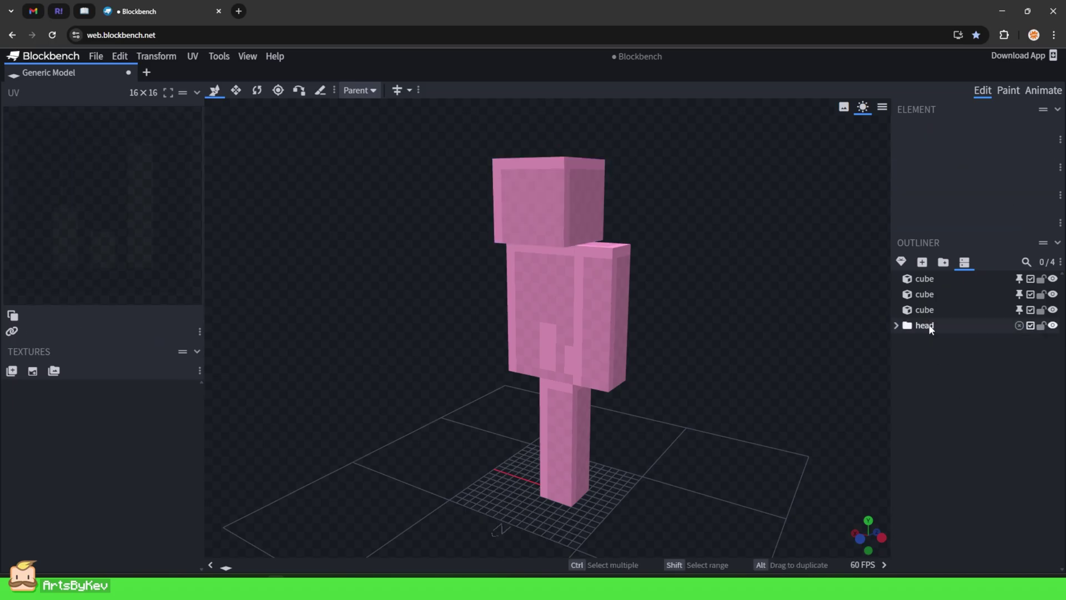
double_click(926, 326)
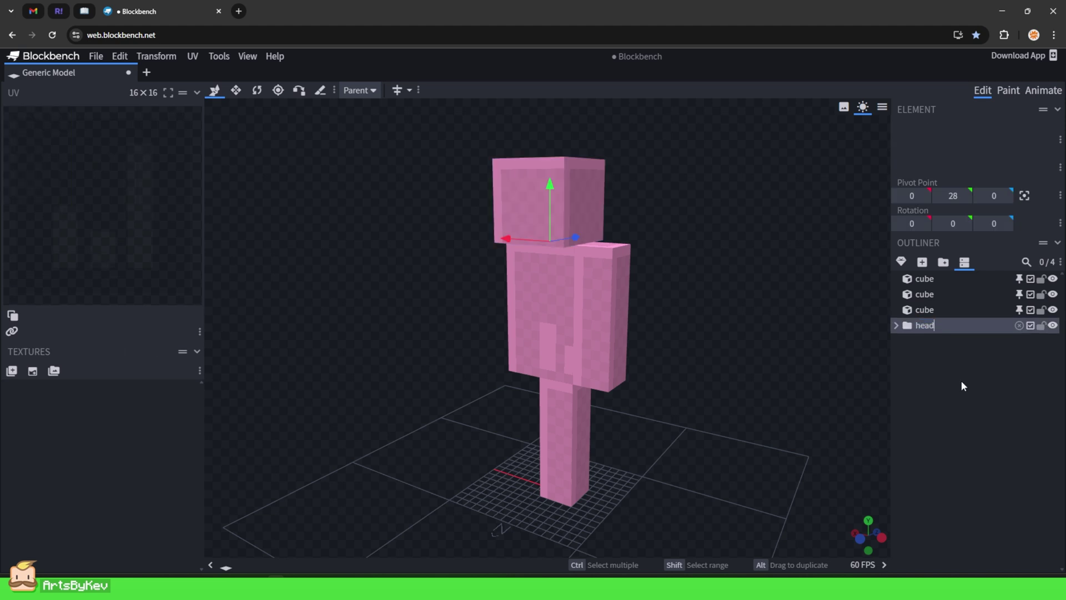
click(932, 328)
key(BackSpace)
key(BackSpace)
key(BackSpace)
key(BackSpace)
text(head)
Add a group at the torso cube's pivot, name it "body" and move the torso cube into it.
click(925, 309)
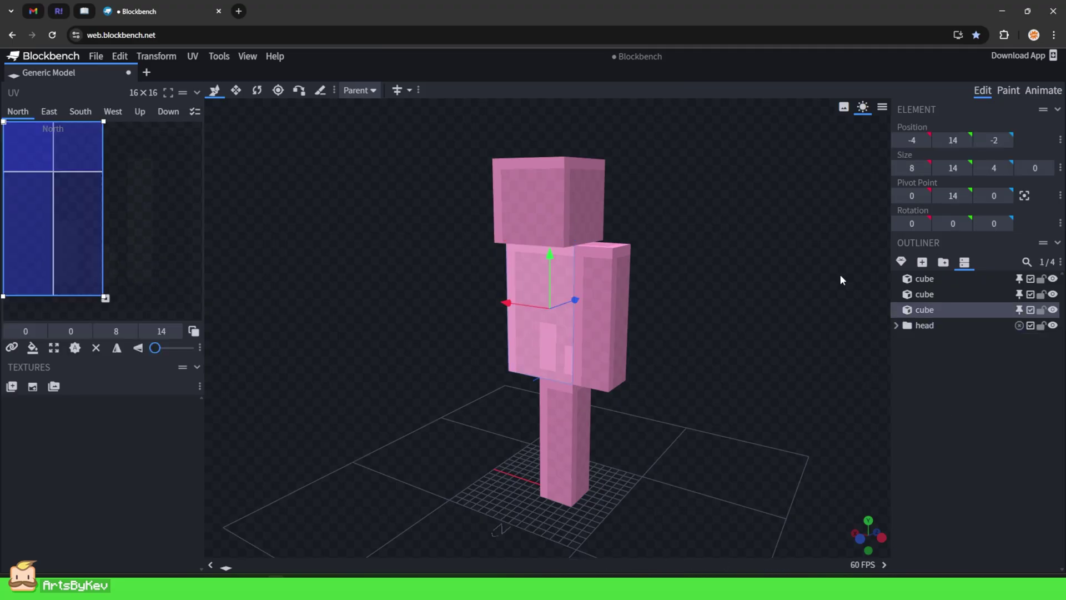
click(944, 263)
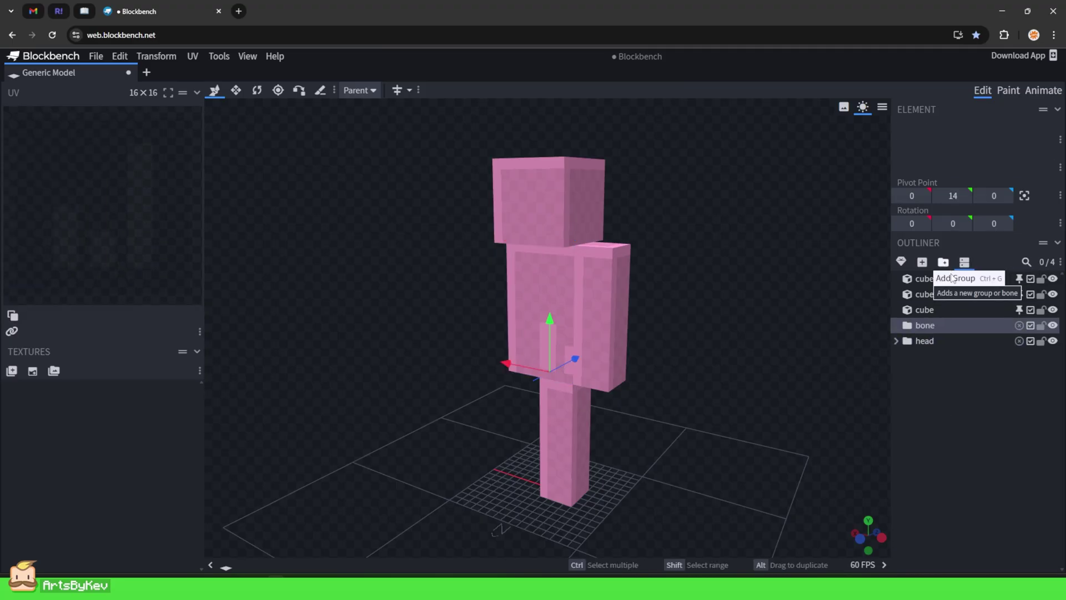
double_click(926, 326)
text(body)
key(Return)
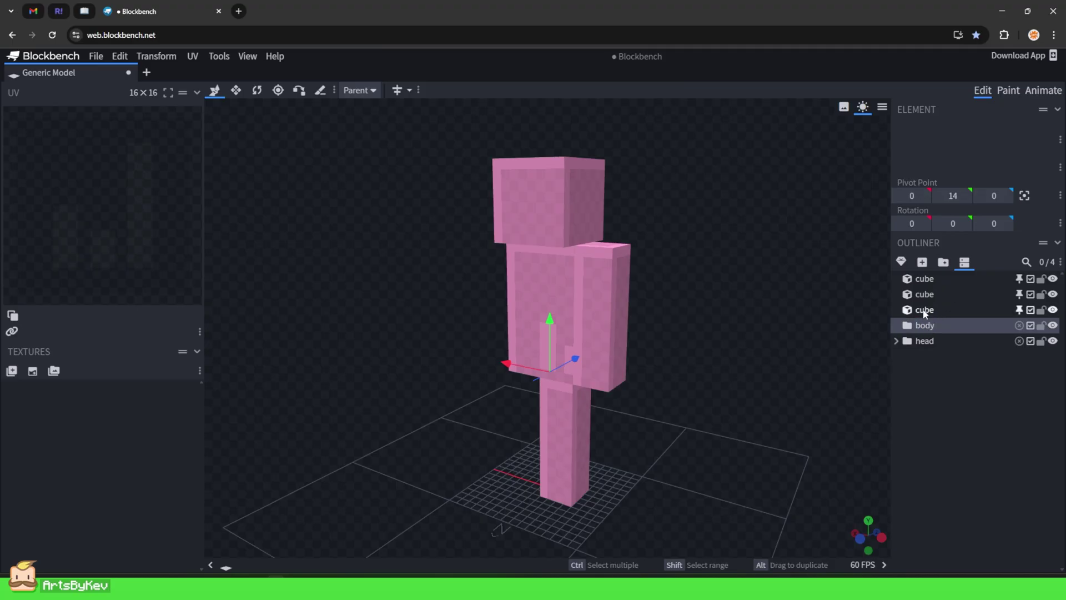
click(925, 311)
drag(925, 311, 929, 327)
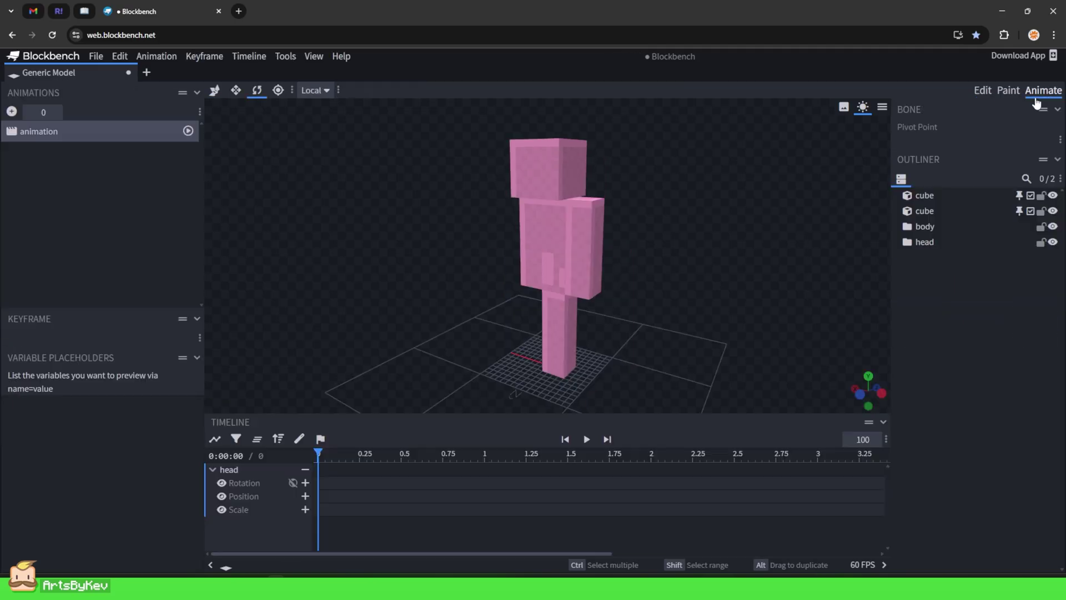
Test rotating the head and body groups in Animate mode, undoing the trial rotations.
click(541, 172)
mouse_move(526, 225)
mouse_down()
mouse_move(527, 152)
mouse_move(528, 214)
mouse_up()
key(ctrl+z)
click(529, 226)
drag(530, 269, 505, 249)
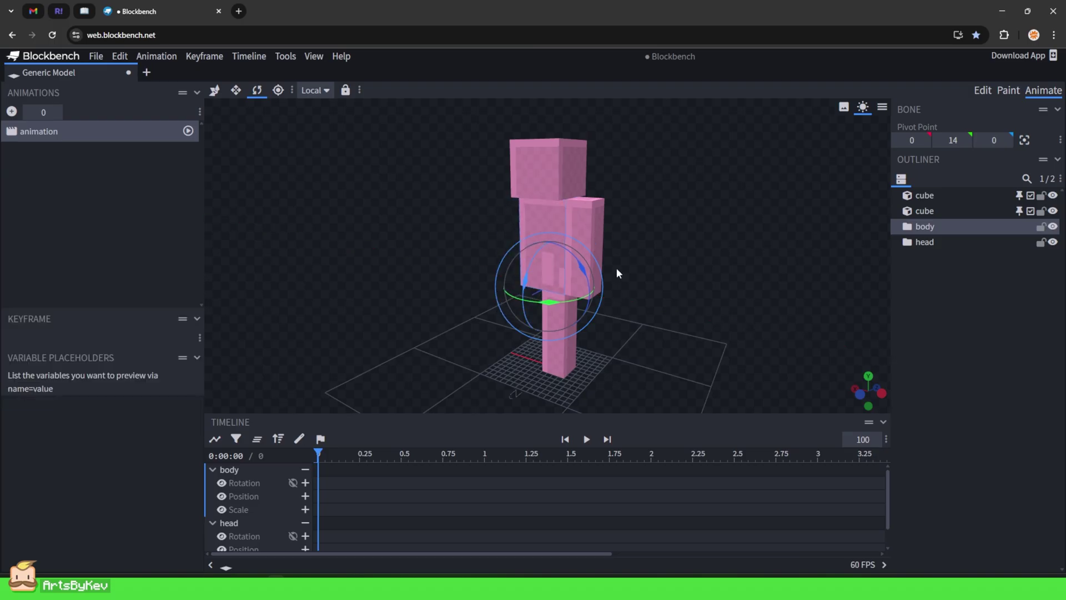
Return to Edit mode and add a group at the arm cube's pivot, named "left_arm".
click(981, 92)
click(975, 397)
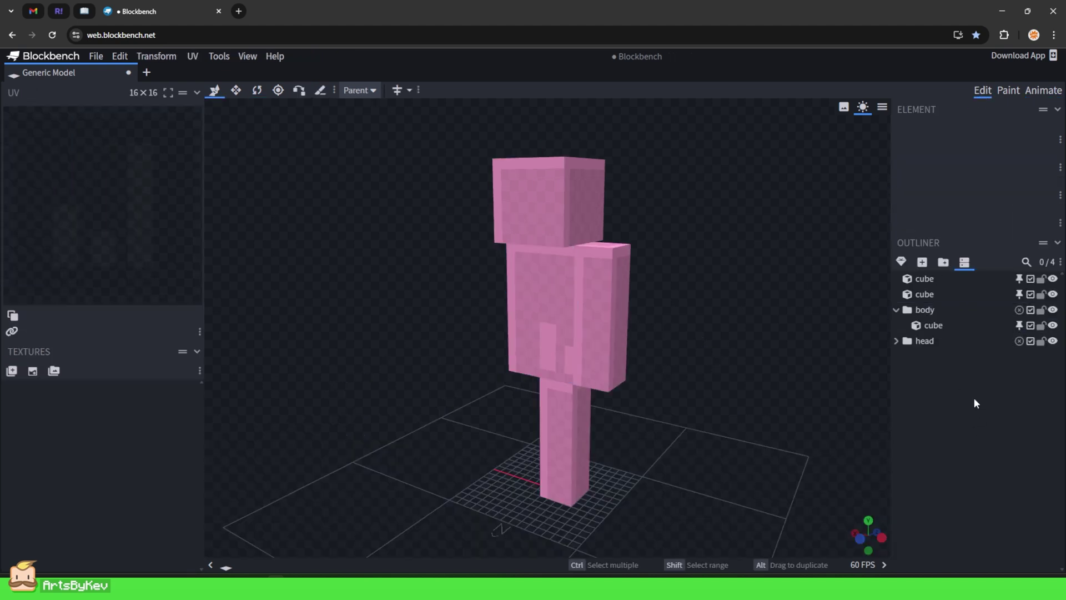
click(612, 336)
click(943, 262)
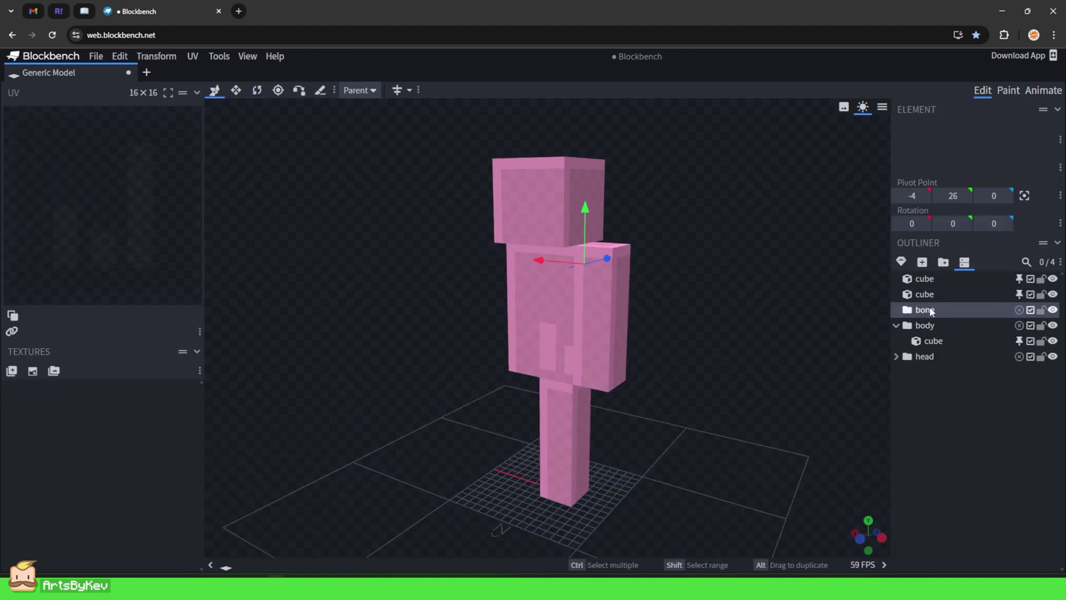
text(left_arm)
Move the arm cube into the left_arm group.
drag(699, 413, 689, 364)
drag(762, 448, 699, 399)
drag(801, 236, 802, 241)
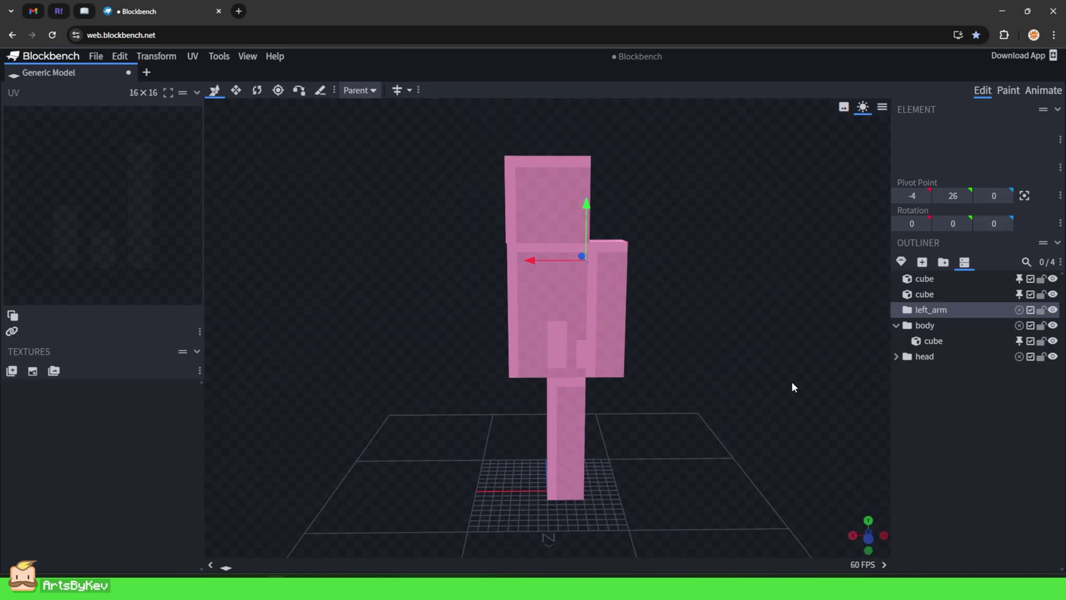
drag(805, 382, 472, 358)
drag(381, 440, 722, 461)
click(927, 293)
drag(922, 302, 931, 309)
click(931, 294)
drag(755, 389, 605, 349)
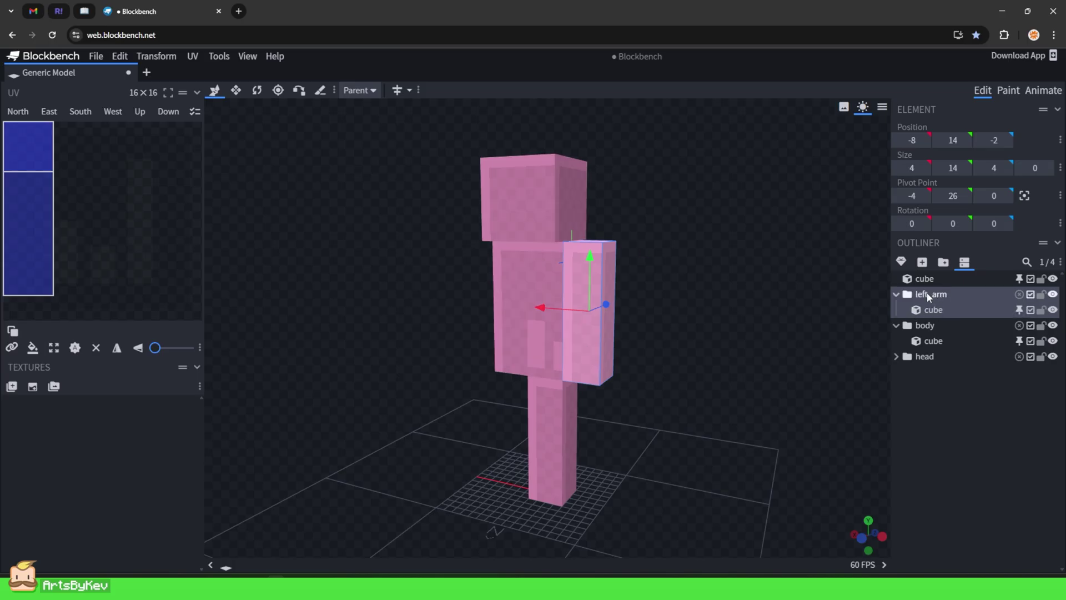
Nest the left_arm group inside the body group and select the arm cube within it.
drag(928, 295, 954, 327)
click(939, 325)
click(951, 342)
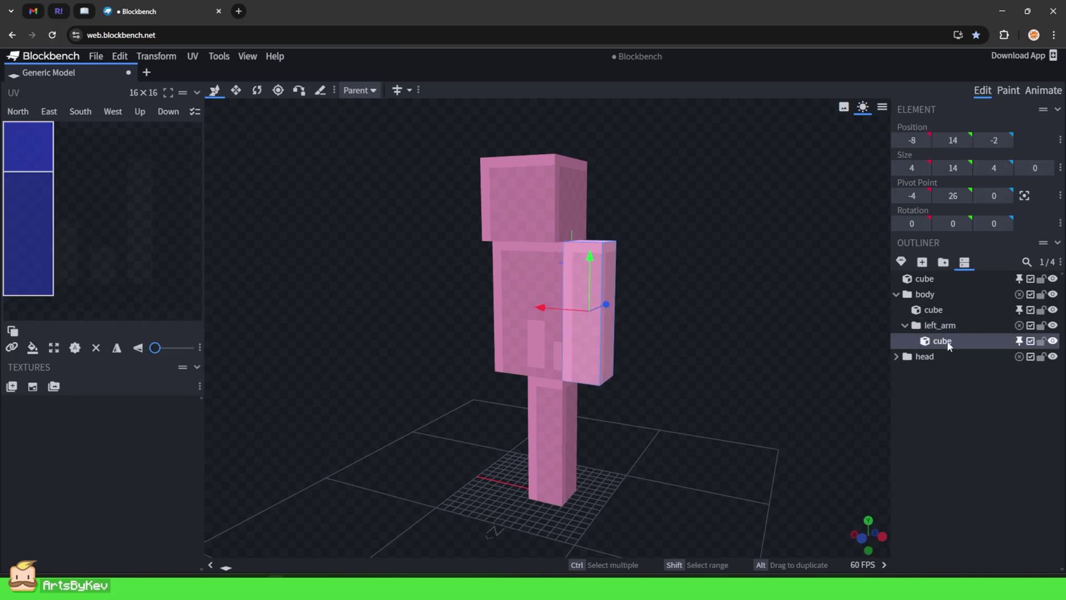
Duplicate the arm cube several times within the left_arm group and undo the copies.
key(ctrl+d)
key(ctrl+d)
key(ctrl+d)
key(ctrl+d)
key(ctrl+d)
key(ctrl+z)
key(ctrl+z)
key(ctrl+z)
key(ctrl+z)
key(ctrl+z)
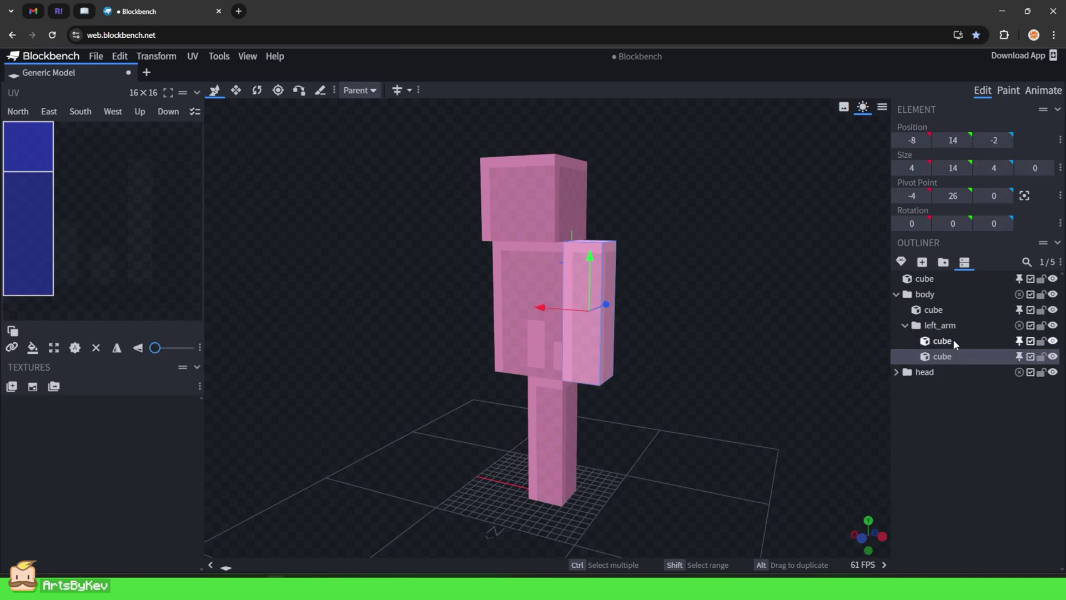
click(945, 326)
click(943, 341)
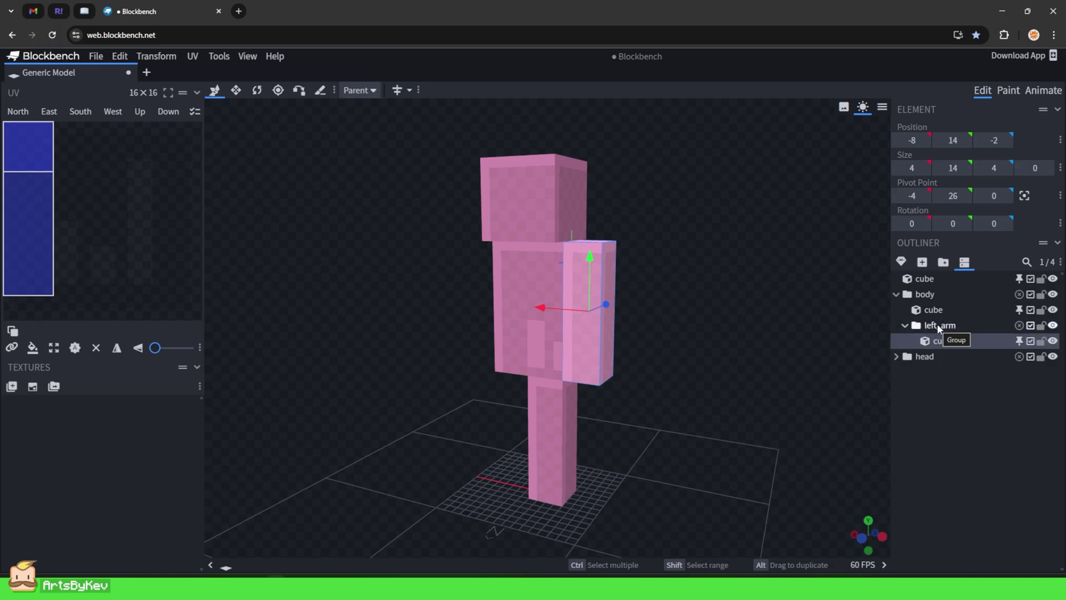
Nest the head group inside the body group and expand the hierarchy.
click(925, 356)
drag(925, 356, 897, 296)
click(898, 296)
click(898, 296)
click(897, 295)
click(897, 295)
click(897, 295)
click(896, 295)
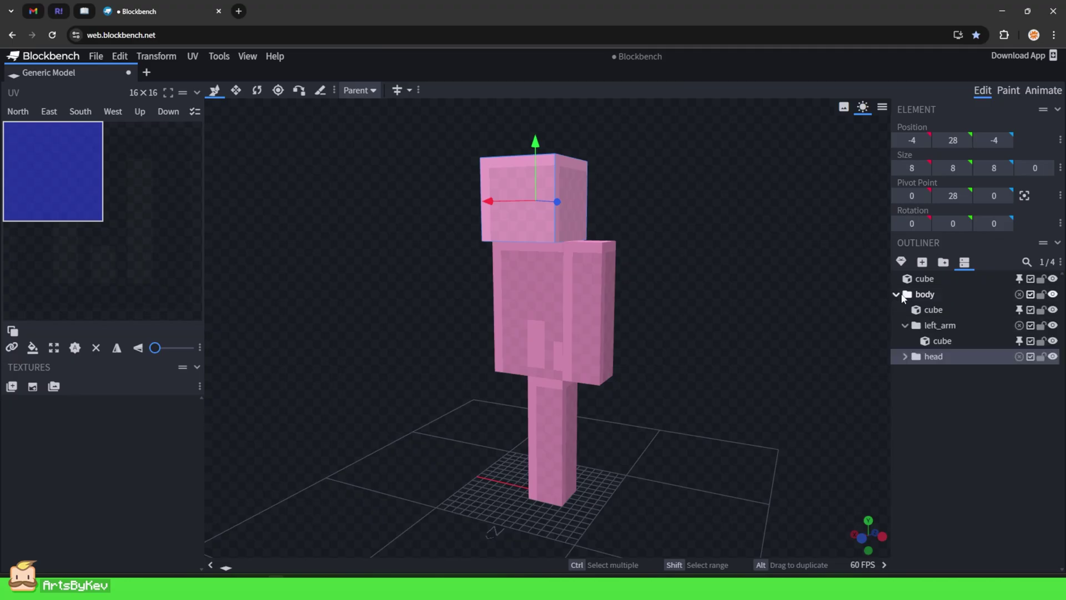
click(961, 397)
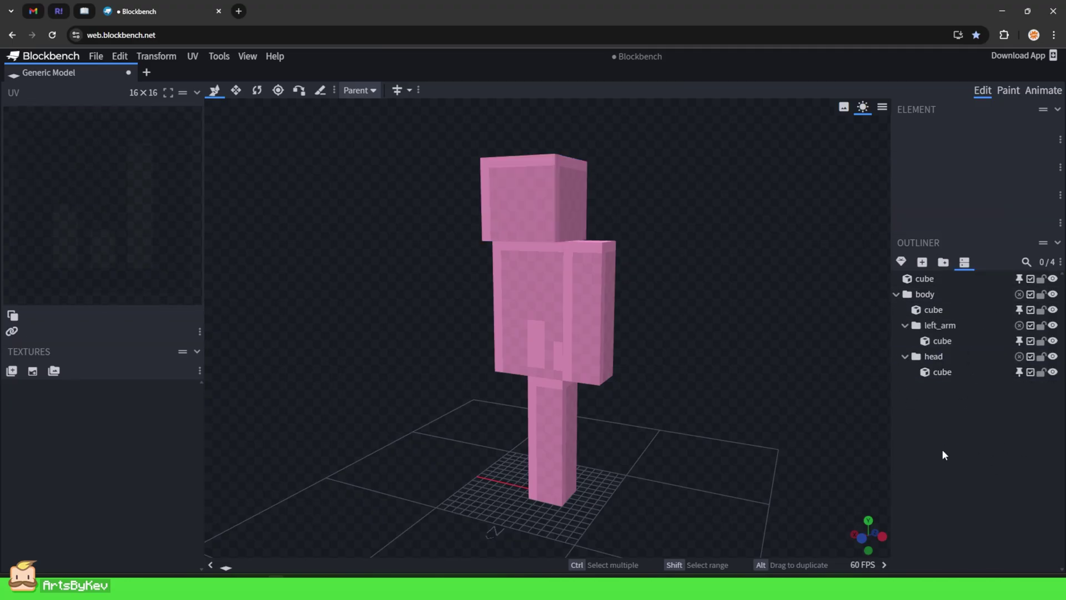
Switch to Animate mode and select the body, left_arm and head groups to examine their hierarchy.
click(1043, 91)
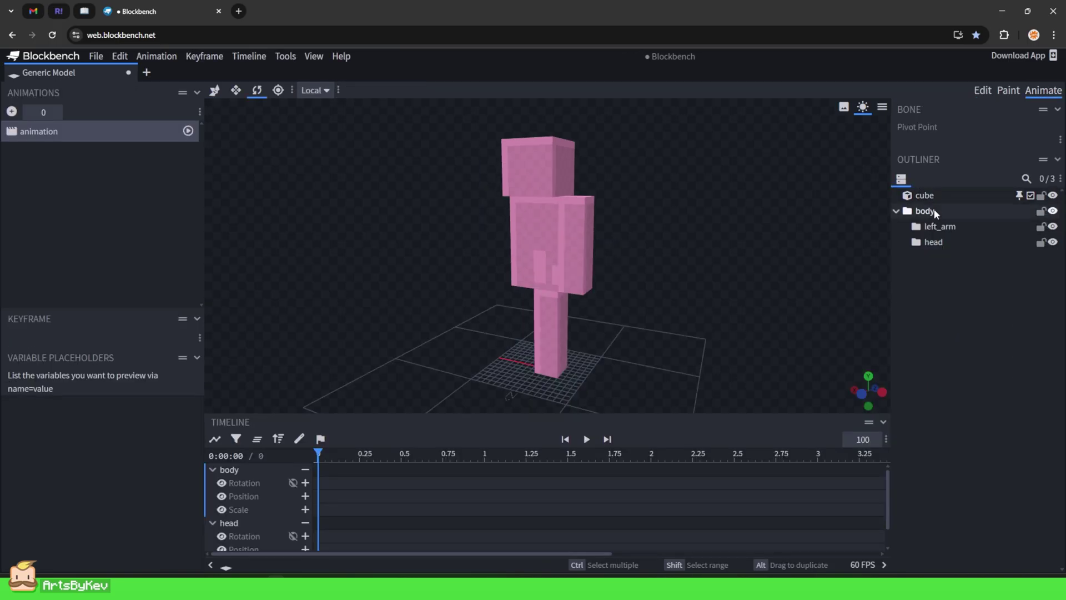
click(933, 225)
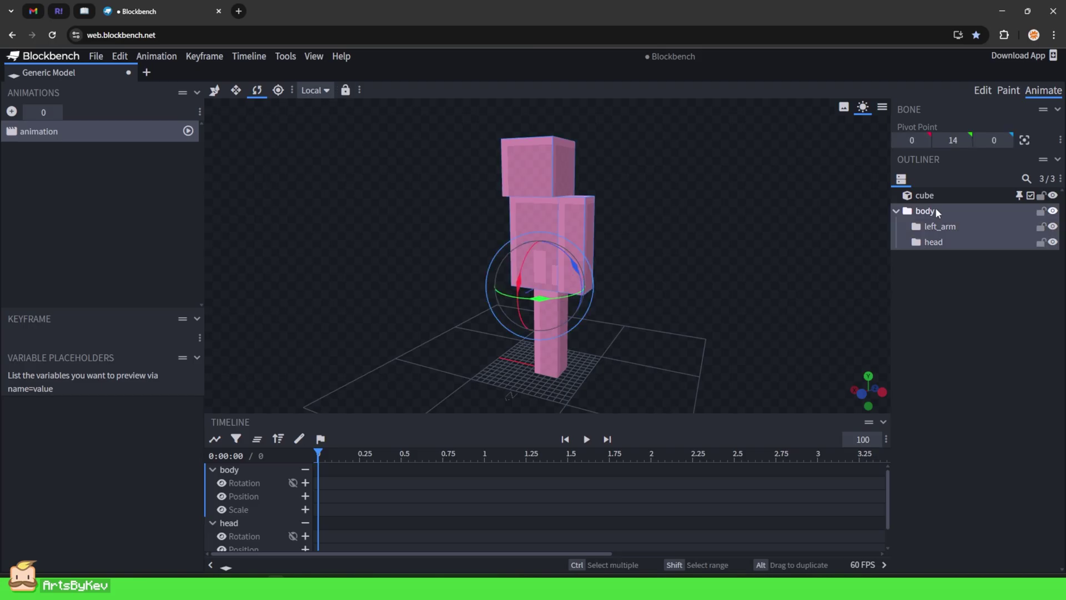
click(939, 243)
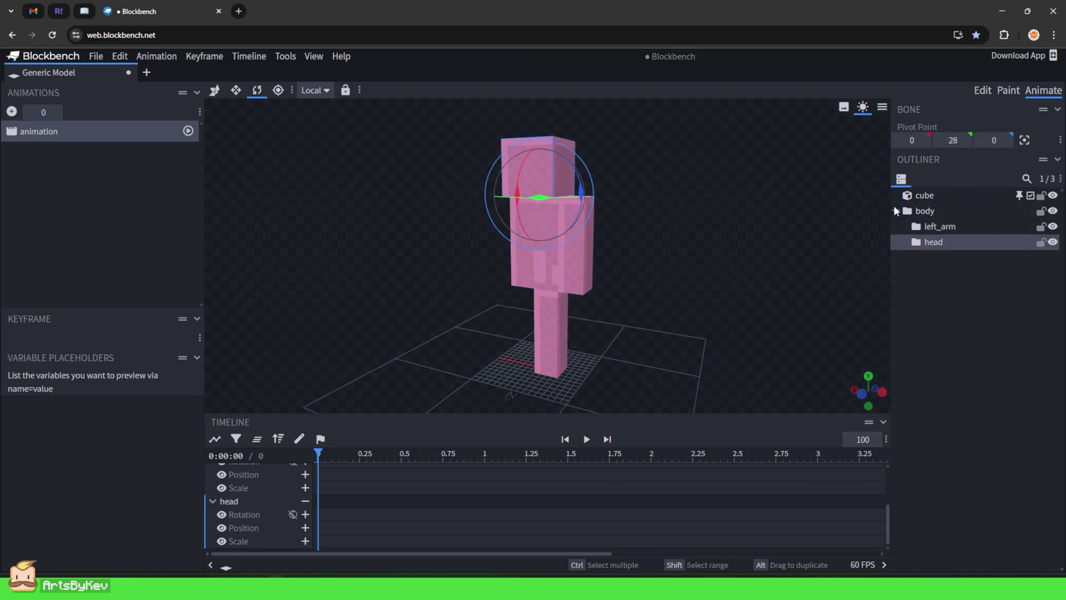
click(931, 269)
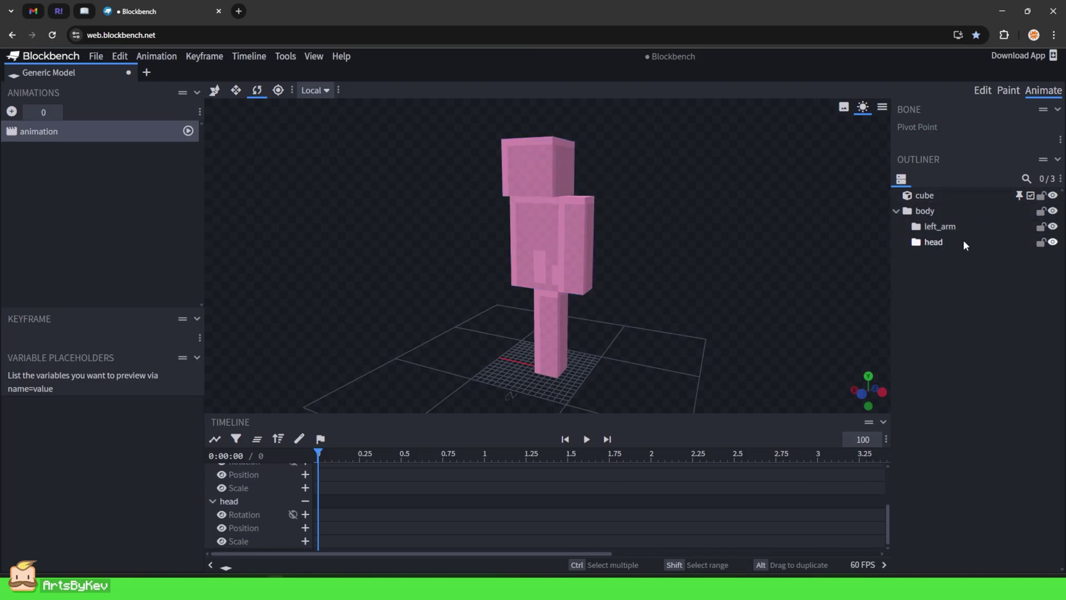
Return to Edit mode and move the head group above the torso cube within the body group.
click(983, 90)
drag(938, 358, 958, 308)
click(935, 342)
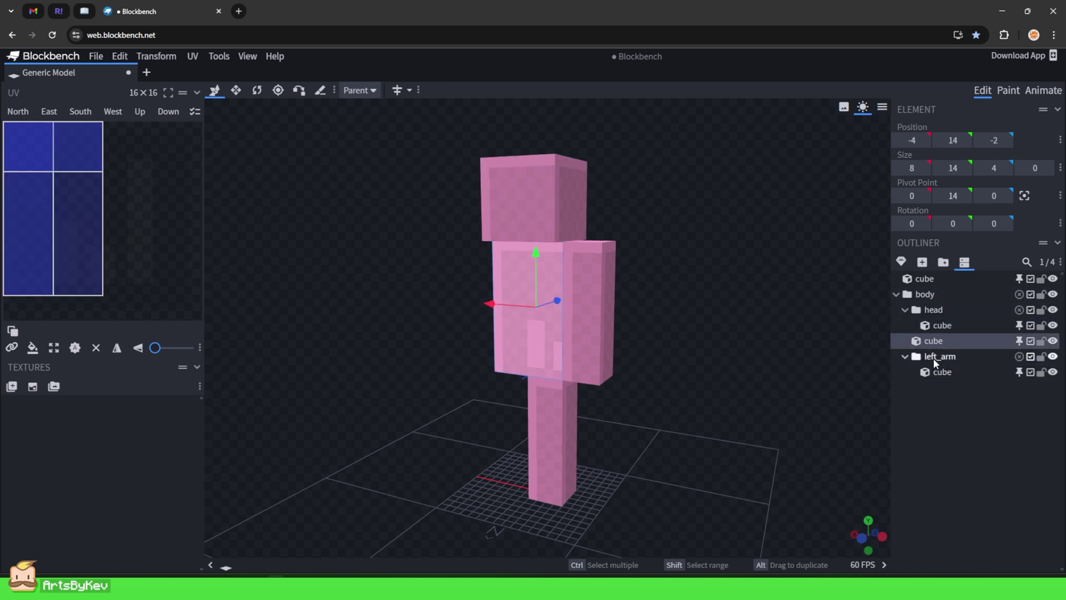
Try nesting the left_arm group inside the head group.
click(934, 359)
drag(941, 358, 940, 341)
drag(940, 340, 942, 330)
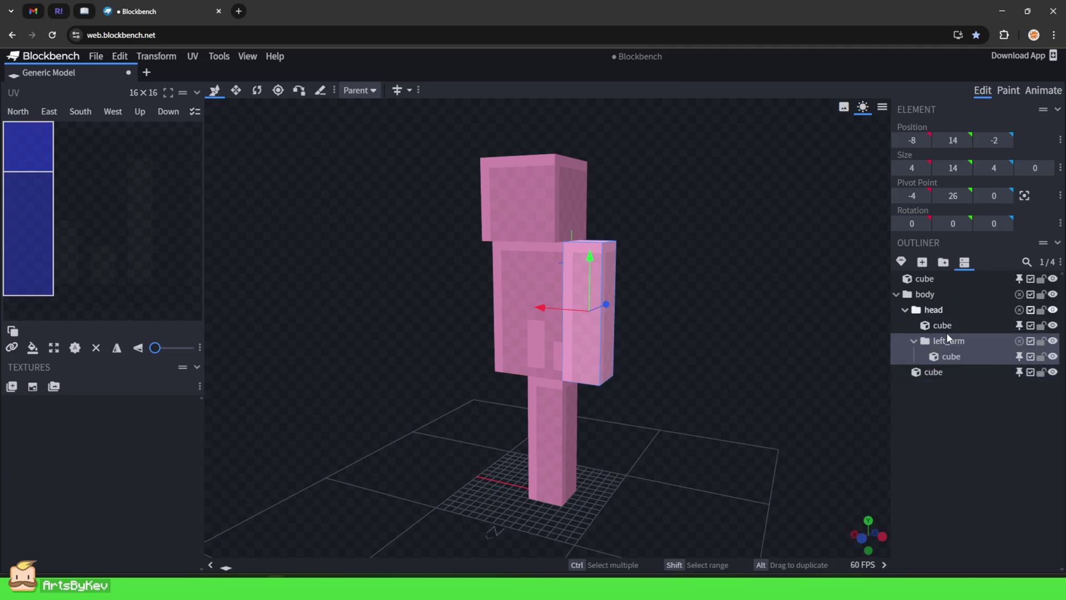
Test rotating the nested groups in Animate mode, and move left_arm back directly under body in Edit mode.
click(1044, 90)
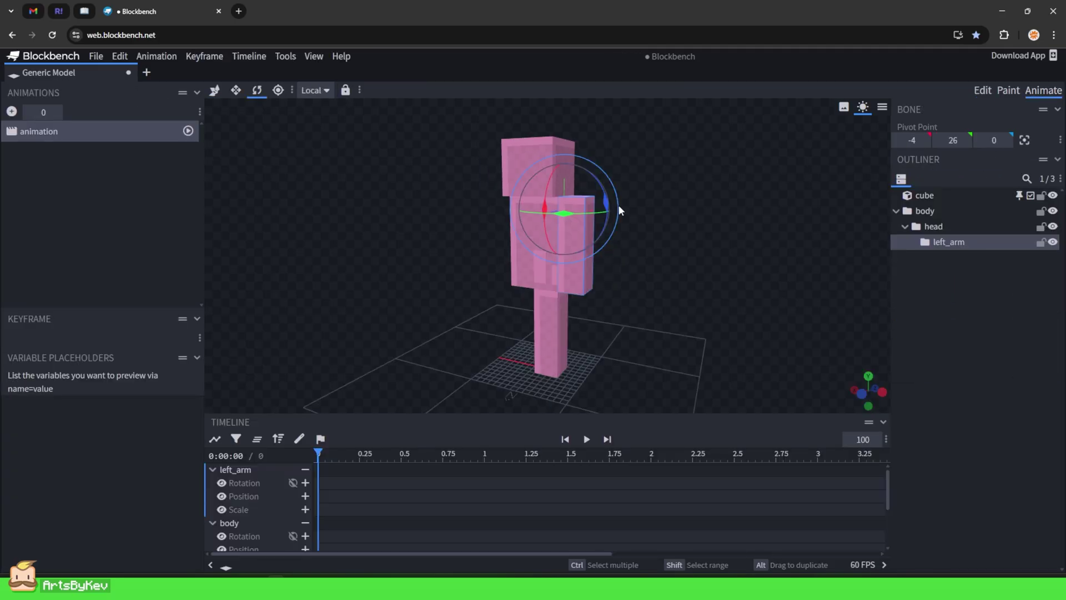
click(572, 176)
drag(575, 177, 572, 143)
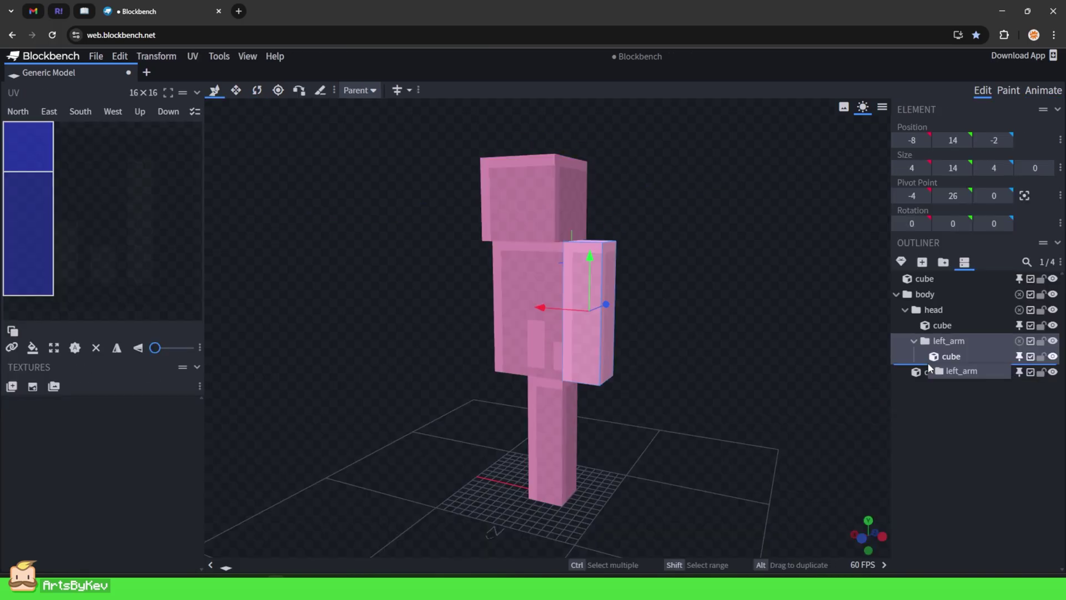
mouse_move(929, 364)
mouse_down()
mouse_move(935, 373)
mouse_move(905, 365)
mouse_move(938, 369)
mouse_up()
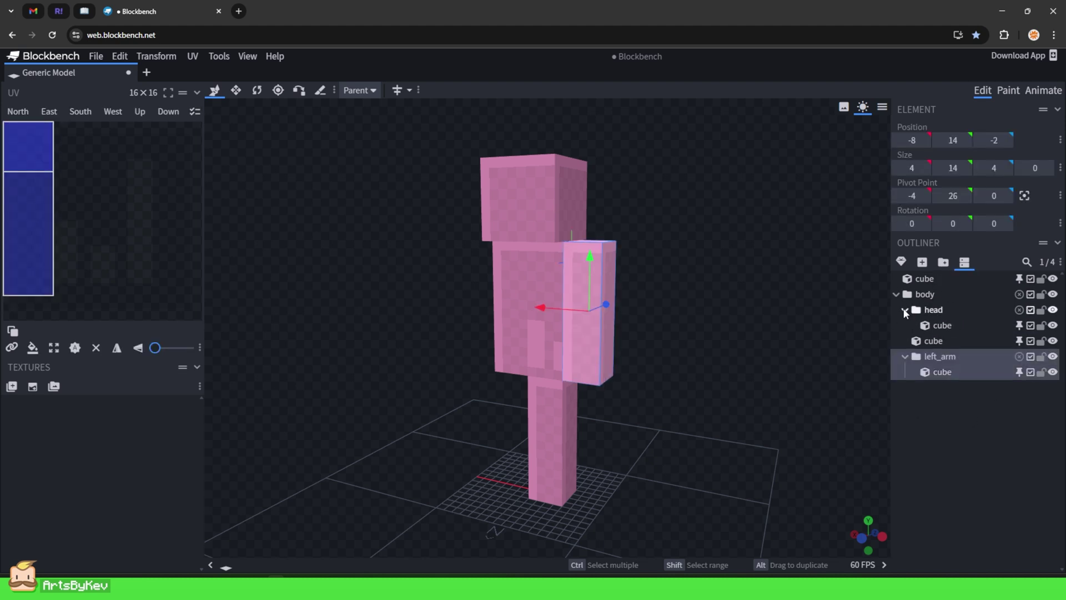
Collapse the head group and move the left_arm group above the torso cube within the body group.
click(906, 311)
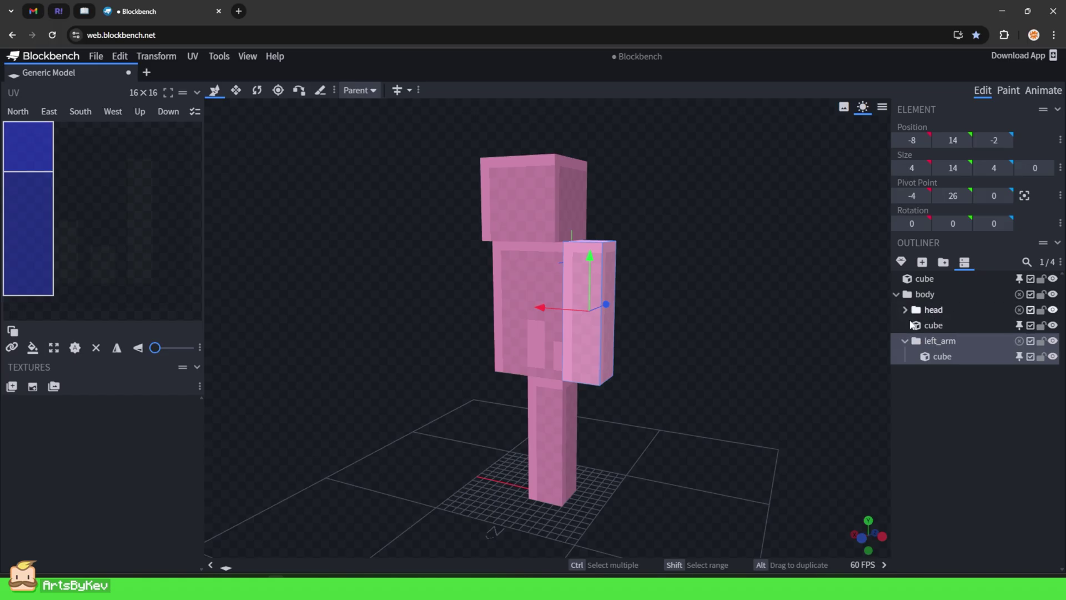
mouse_move(939, 348)
mouse_down()
mouse_move(928, 321)
mouse_move(951, 311)
mouse_move(938, 327)
mouse_up()
click(952, 394)
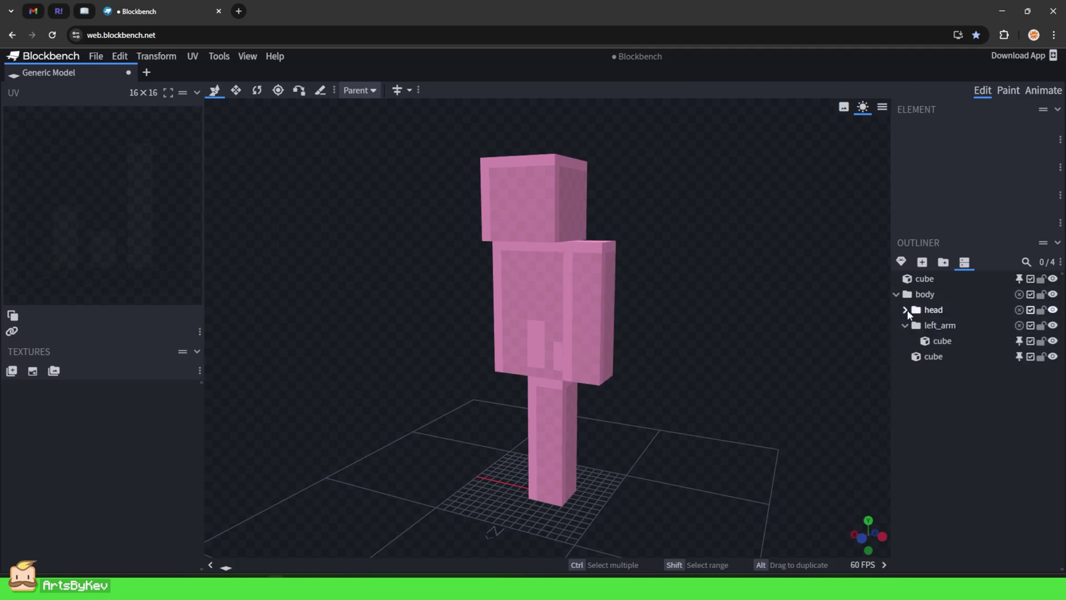
Test rotating the body, left_arm and head groups separately in Animate mode.
click(1044, 90)
click(543, 253)
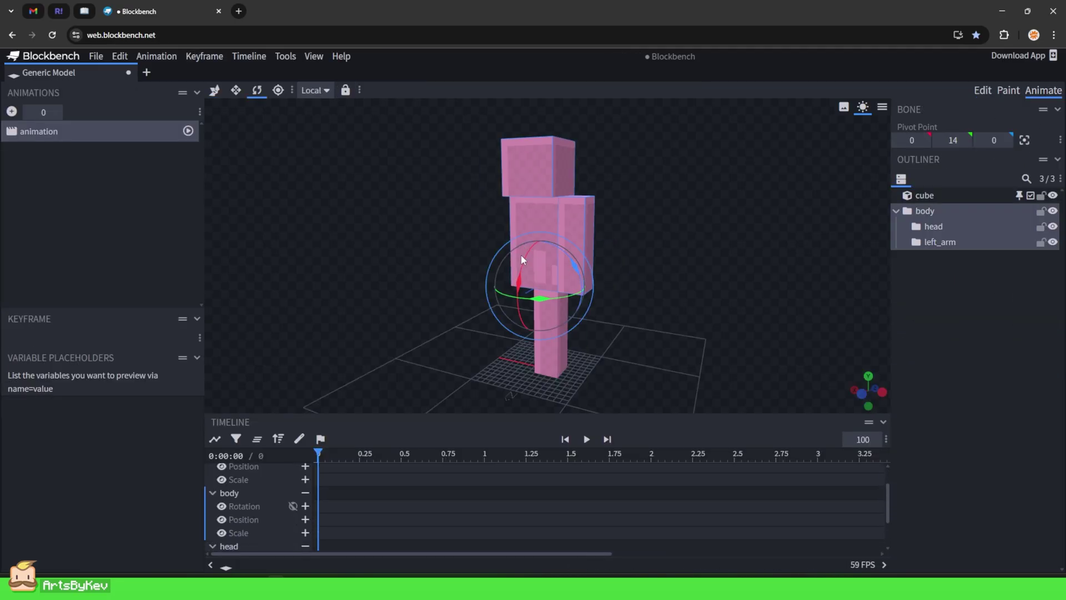
drag(521, 265, 533, 231)
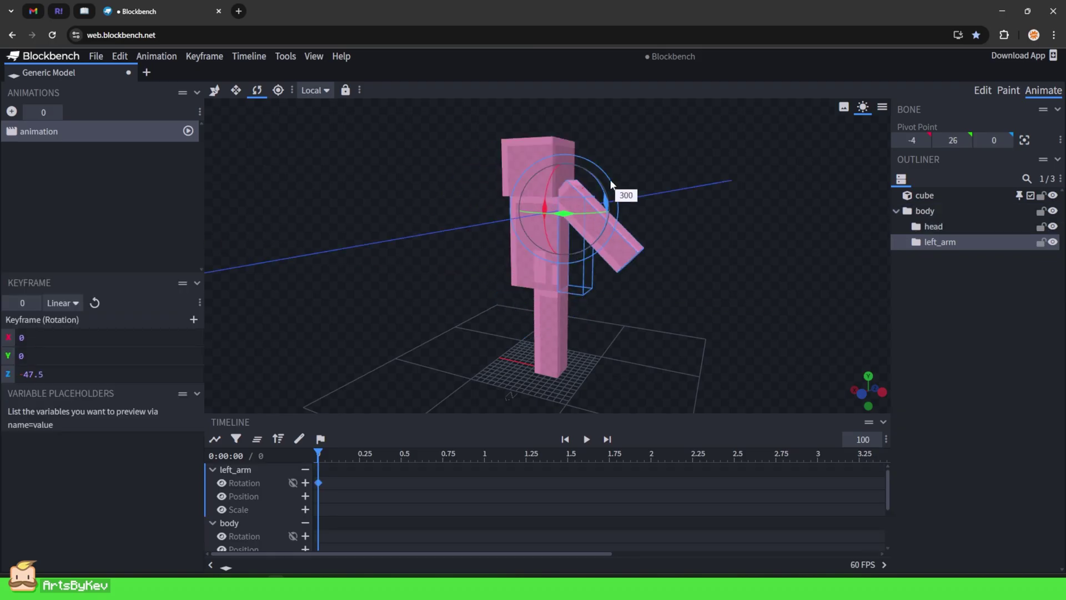
drag(611, 182, 603, 235)
key(ctrl+z)
click(531, 160)
drag(581, 192, 580, 221)
click(569, 223)
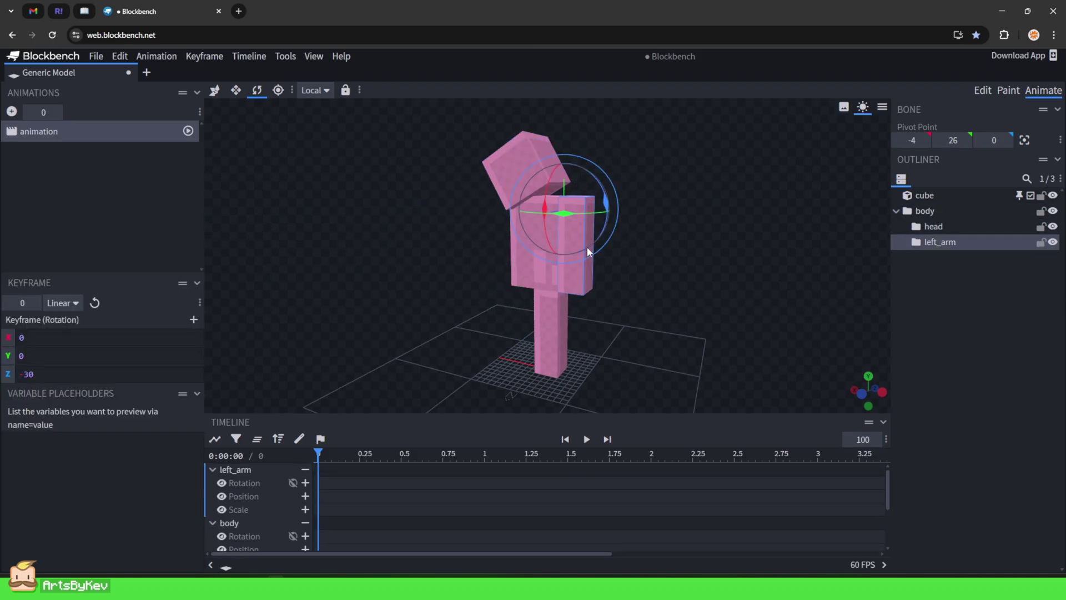
click(549, 262)
mouse_move(520, 287)
mouse_down()
mouse_move(522, 271)
mouse_move(526, 309)
mouse_move(525, 280)
mouse_move(519, 291)
mouse_up()
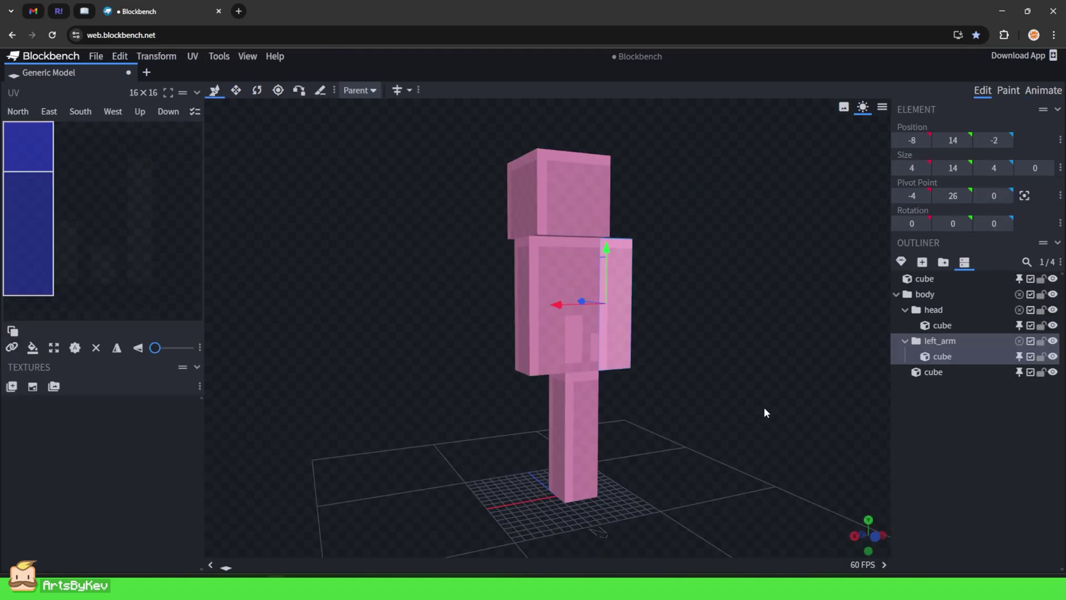
Duplicate the left_arm group with its cube and flip the copy along the X axis.
key(ctrl+d)
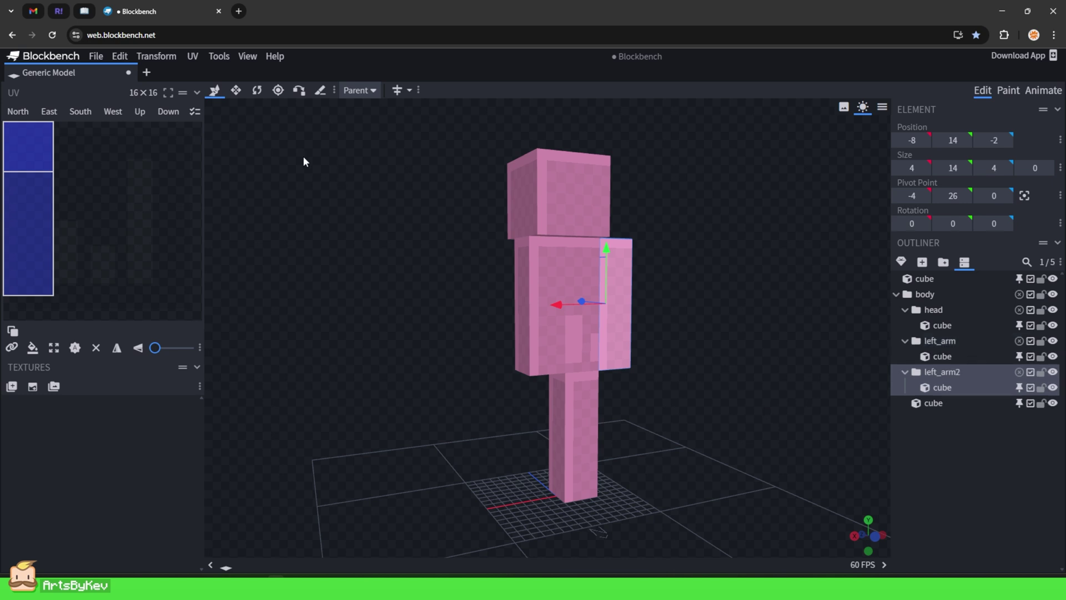
click(139, 57)
mouse_move(161, 105)
click(239, 105)
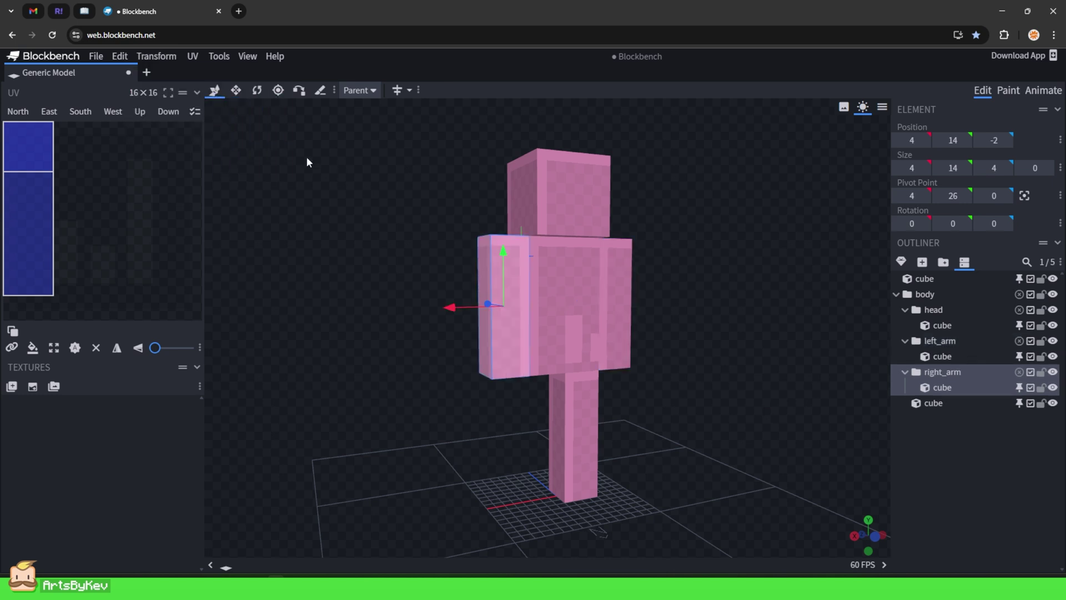
Undo the flip of the duplicated arm group.
drag(852, 430, 824, 432)
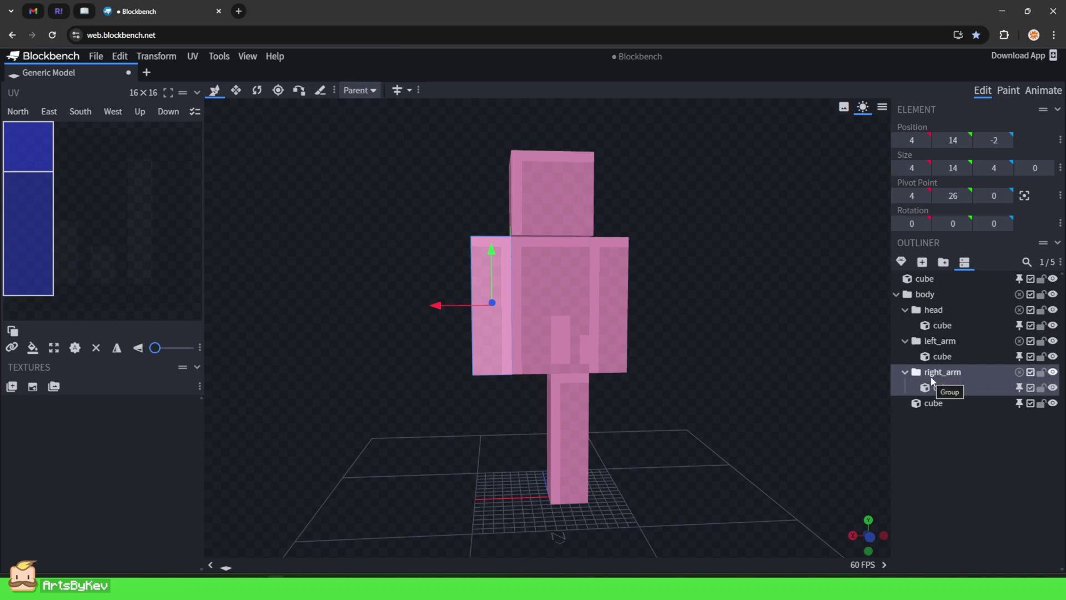
key(ctrl+z)
drag(763, 456, 778, 459)
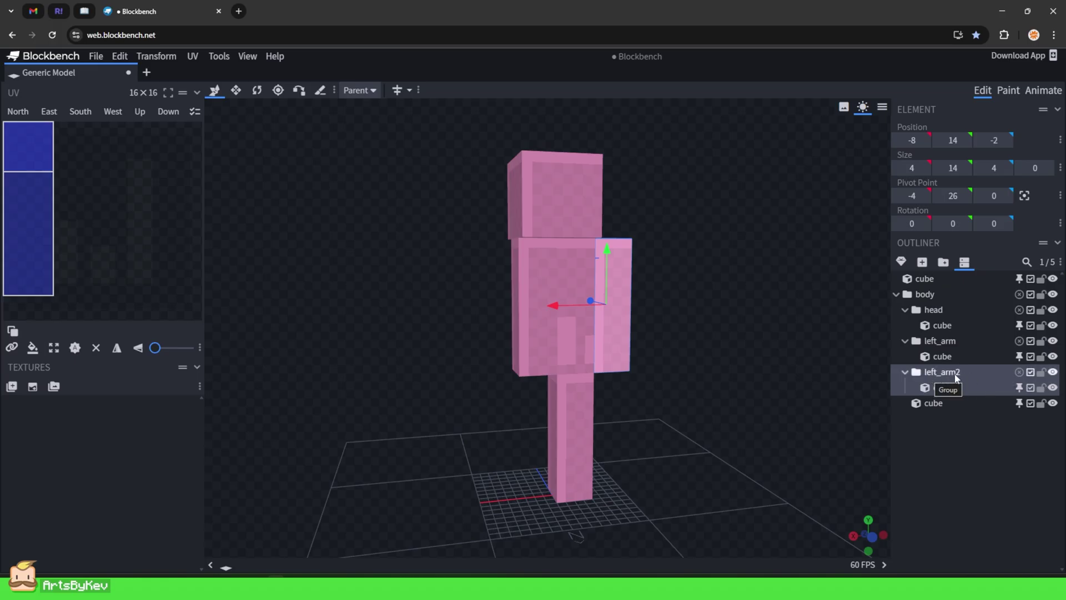
Flip the duplicated left_arm2 group along X again to form the opposite arm.
drag(563, 348, 544, 349)
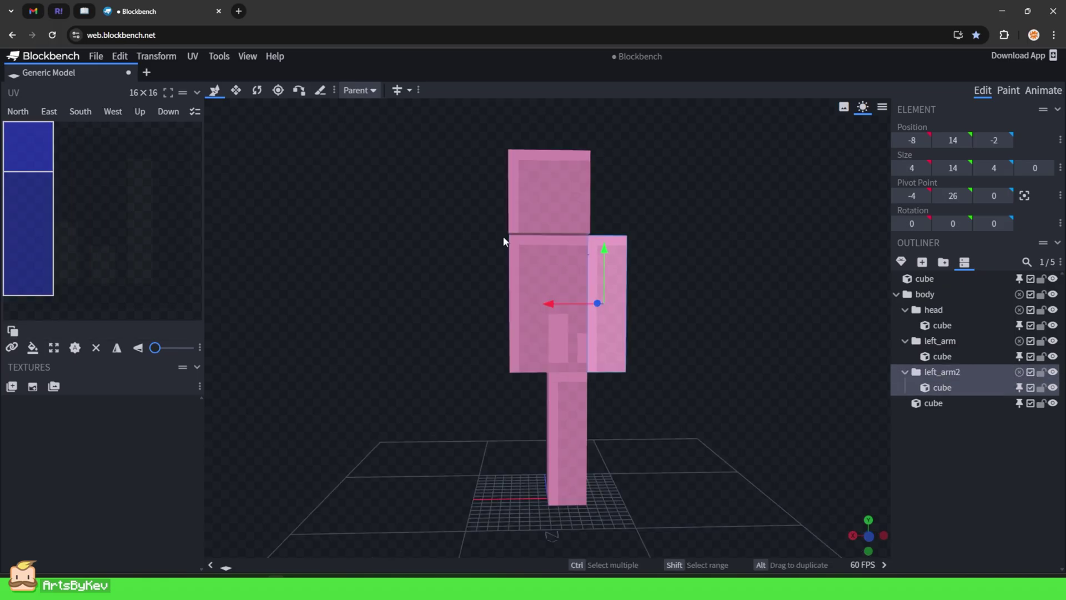
click(171, 57)
mouse_move(178, 105)
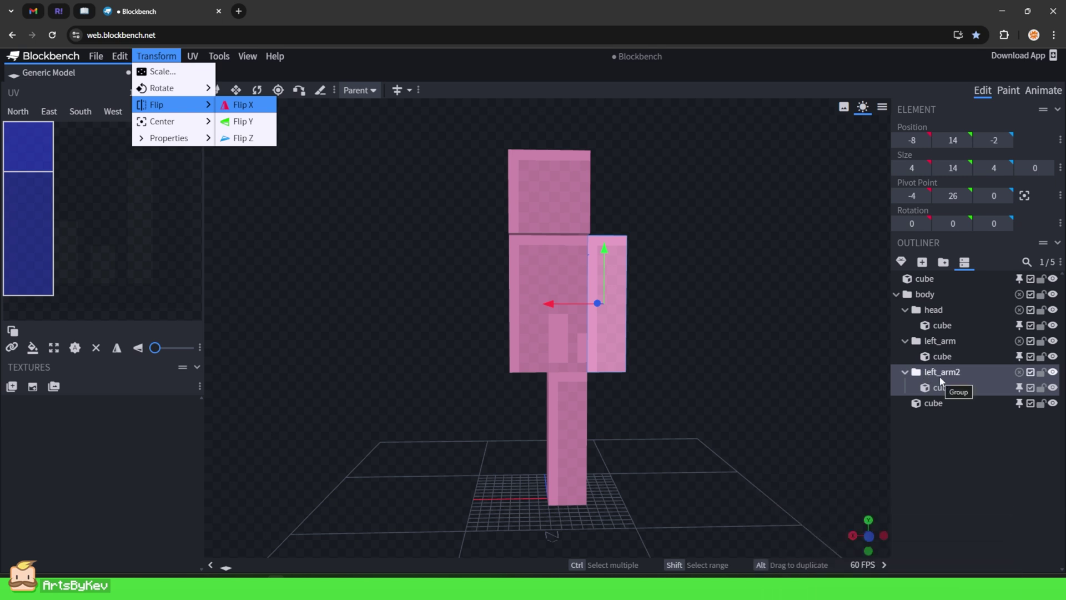
click(253, 110)
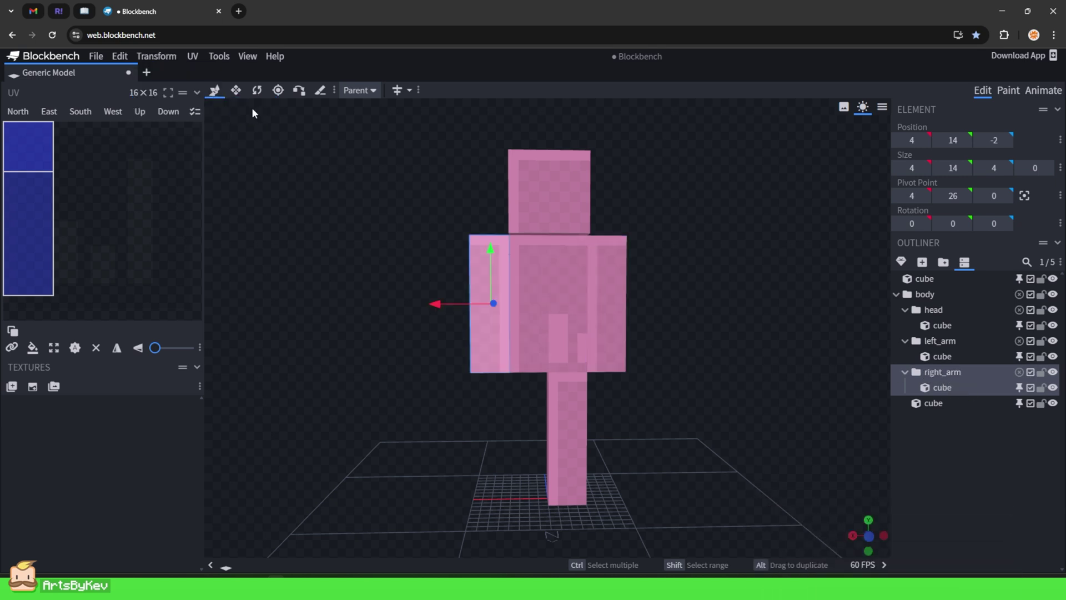
drag(790, 449, 828, 453)
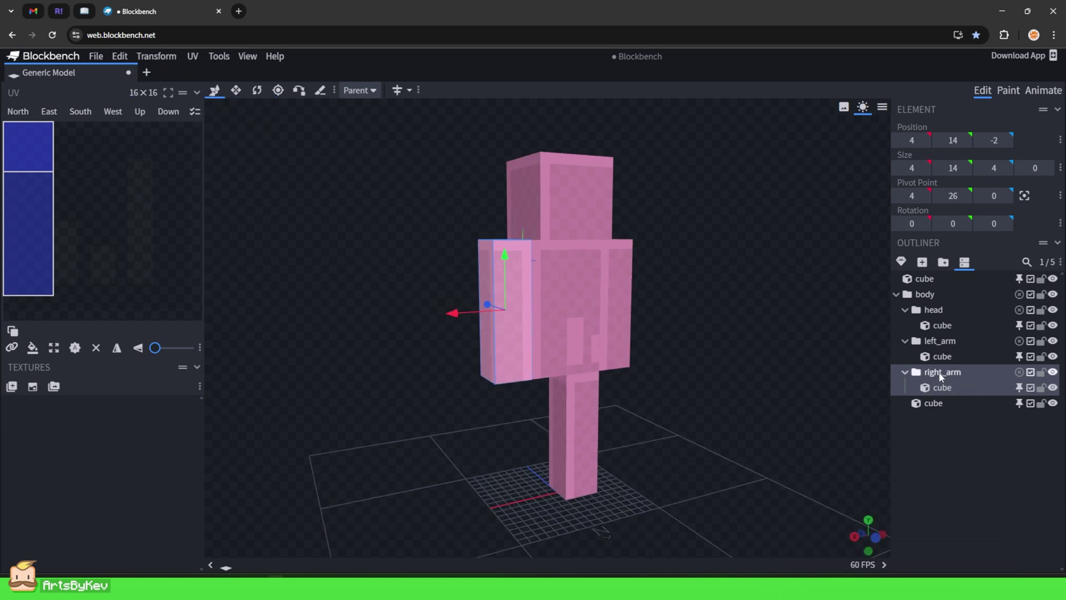
Create a group named left_leg from the selected leg cube's pivot and place the leg cube inside it.
drag(789, 398, 759, 396)
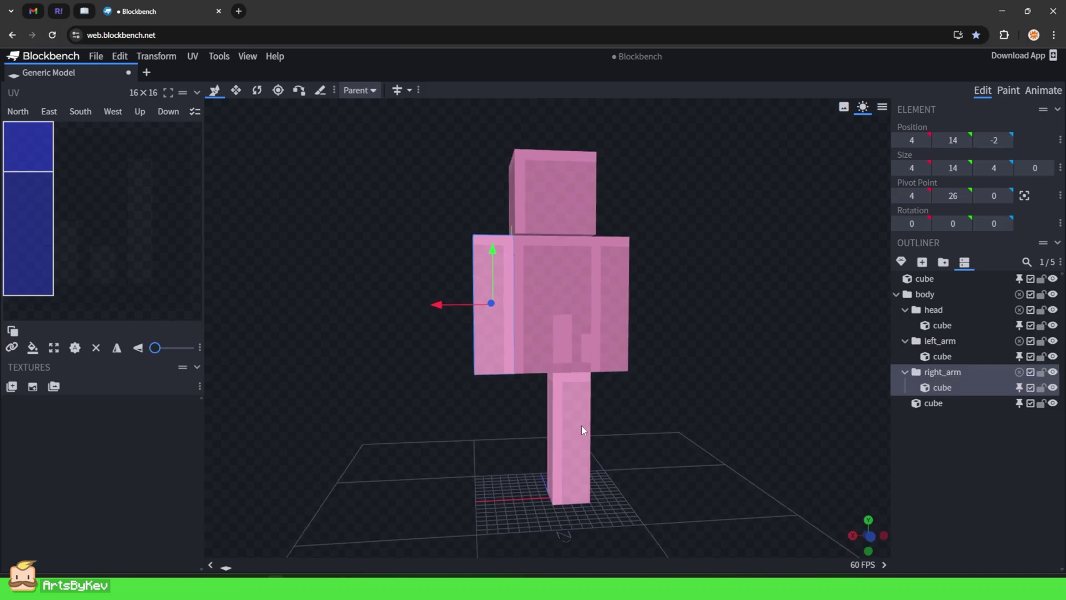
click(564, 434)
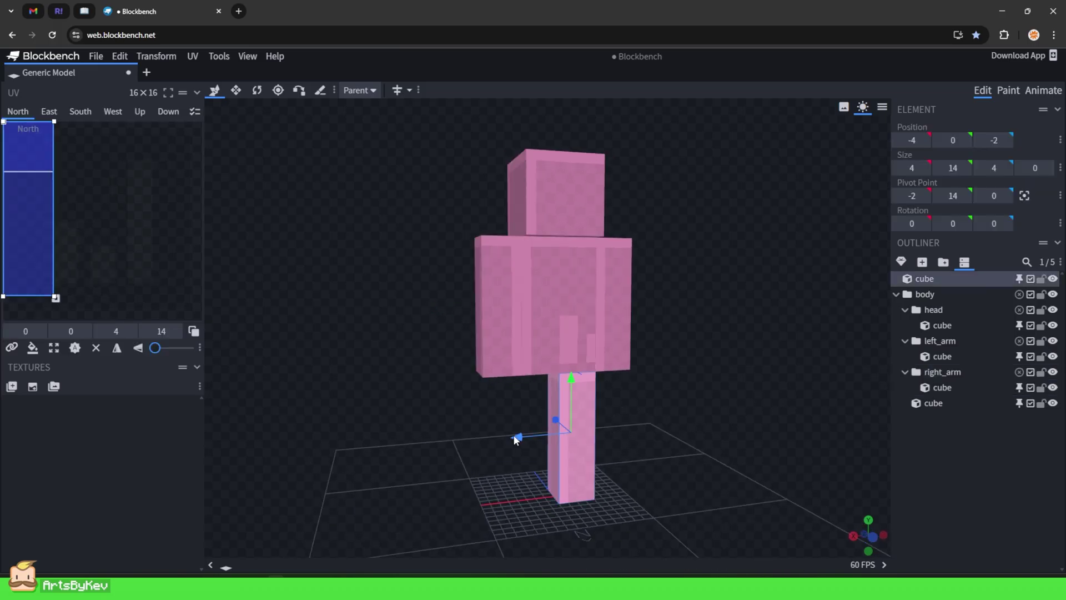
click(944, 262)
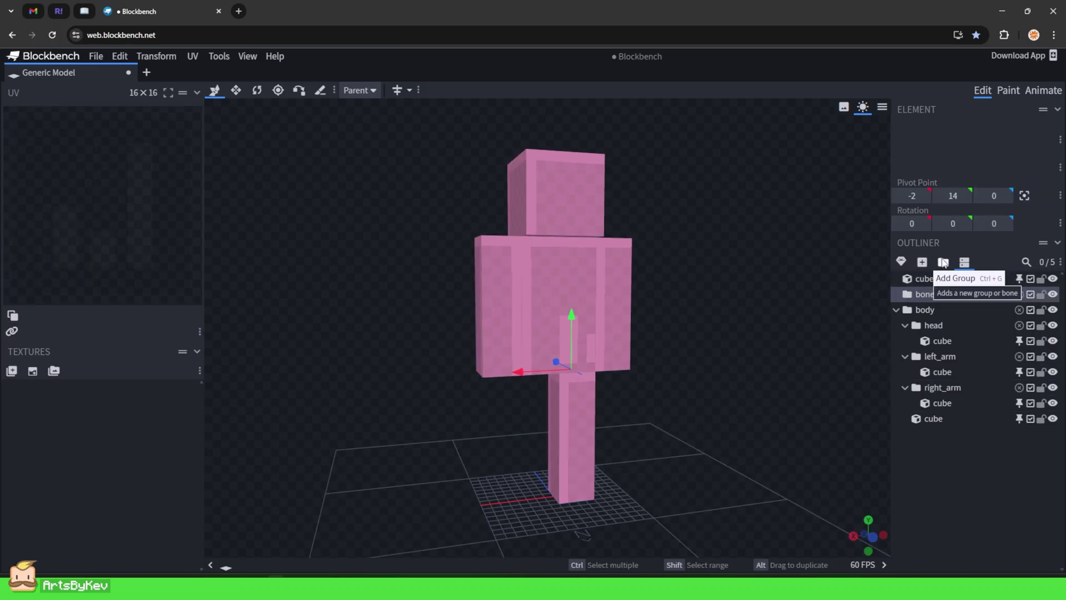
double_click(934, 294)
key(BackSpace)
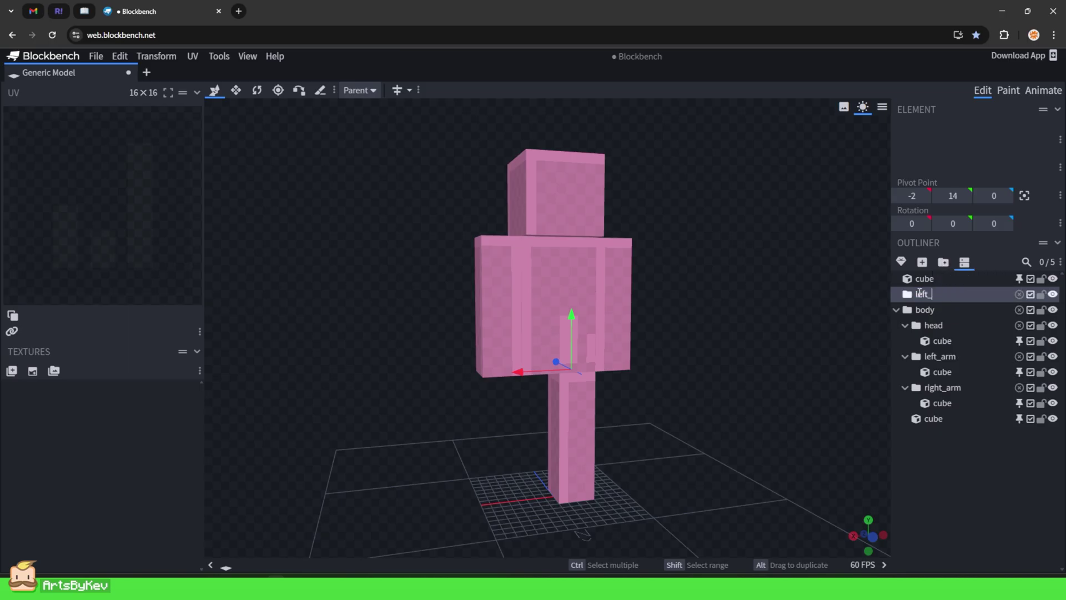
drag(925, 279, 950, 294)
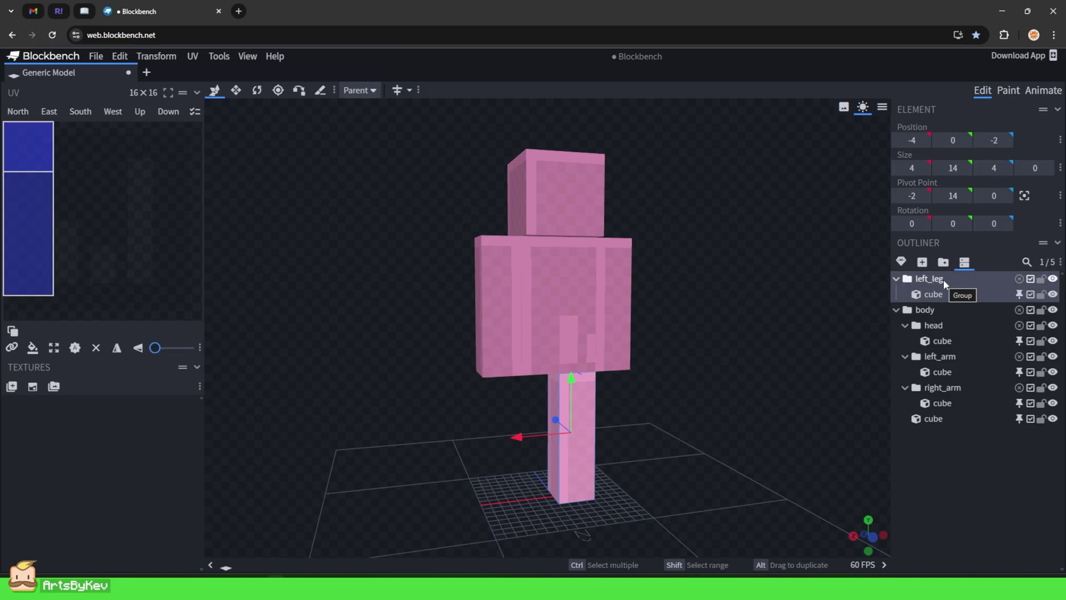
Duplicate the left_leg group and flip the copy along X to form the opposite leg.
key(ctrl+d)
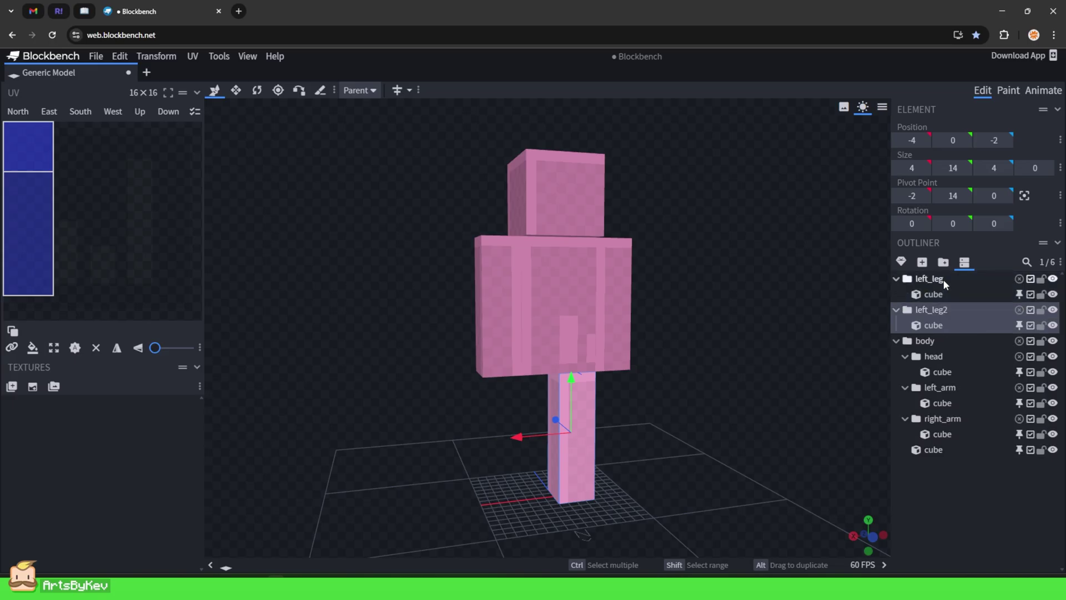
click(154, 58)
click(238, 105)
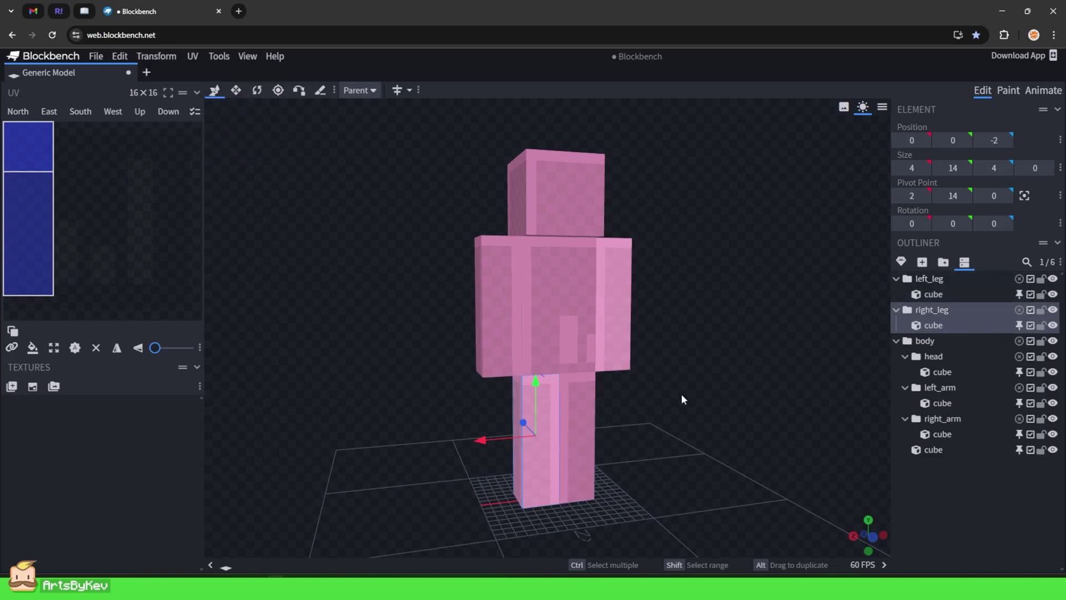
drag(723, 422, 515, 354)
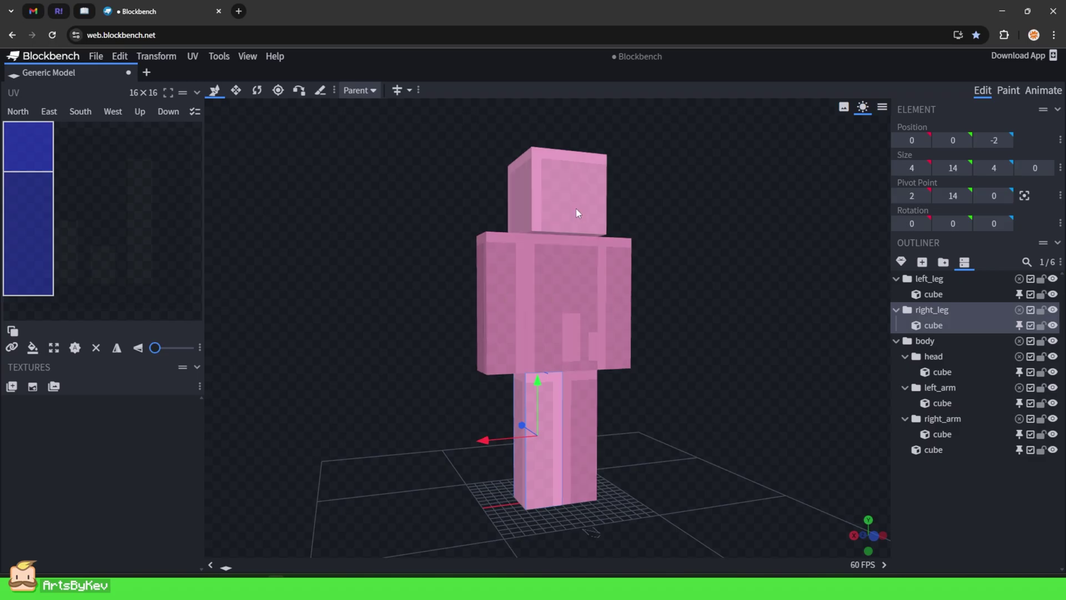
click(972, 514)
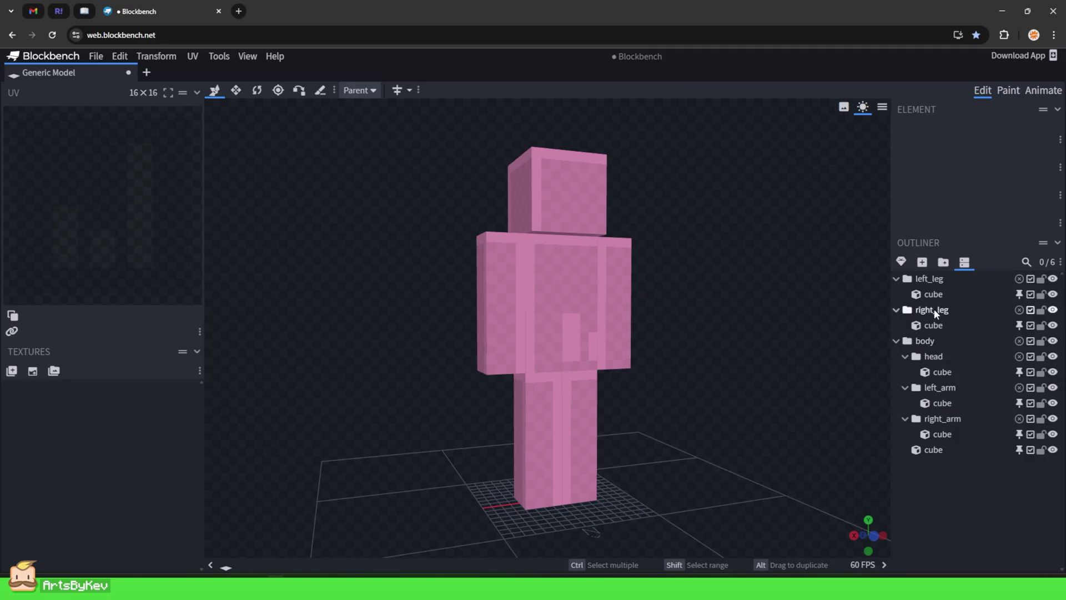
Try nesting the right_leg and left_leg groups inside body, and test rotating body in Animate mode.
drag(935, 309, 926, 341)
drag(938, 280, 931, 305)
click(1040, 92)
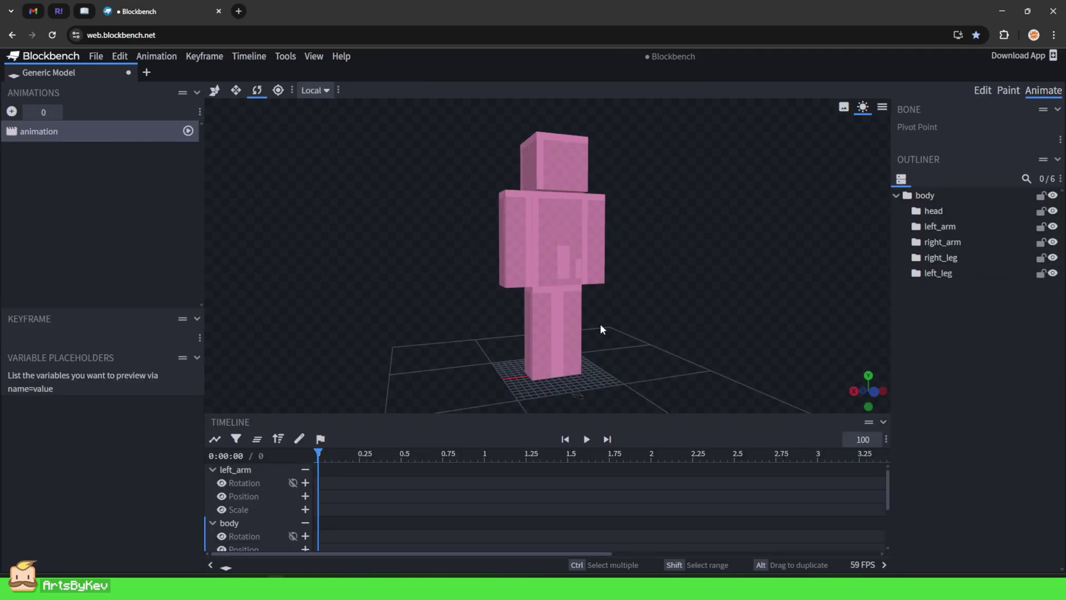
click(564, 255)
drag(577, 311, 597, 261)
key(ctrl+z)
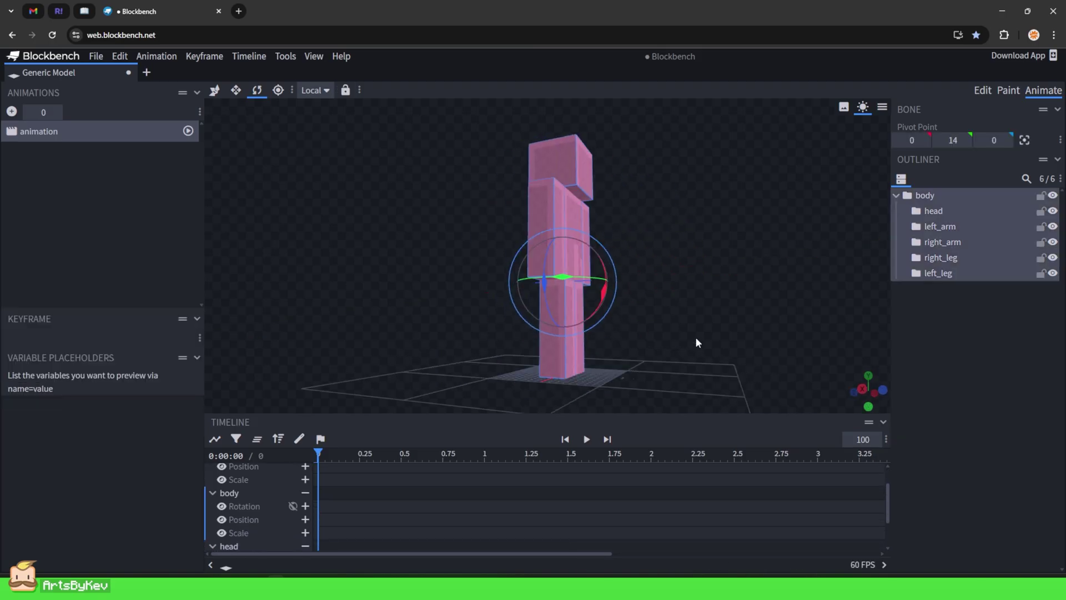
Test rotating right_leg to -60, left_leg to 55 and body to 50 degrees around X.
click(561, 300)
drag(594, 307, 602, 264)
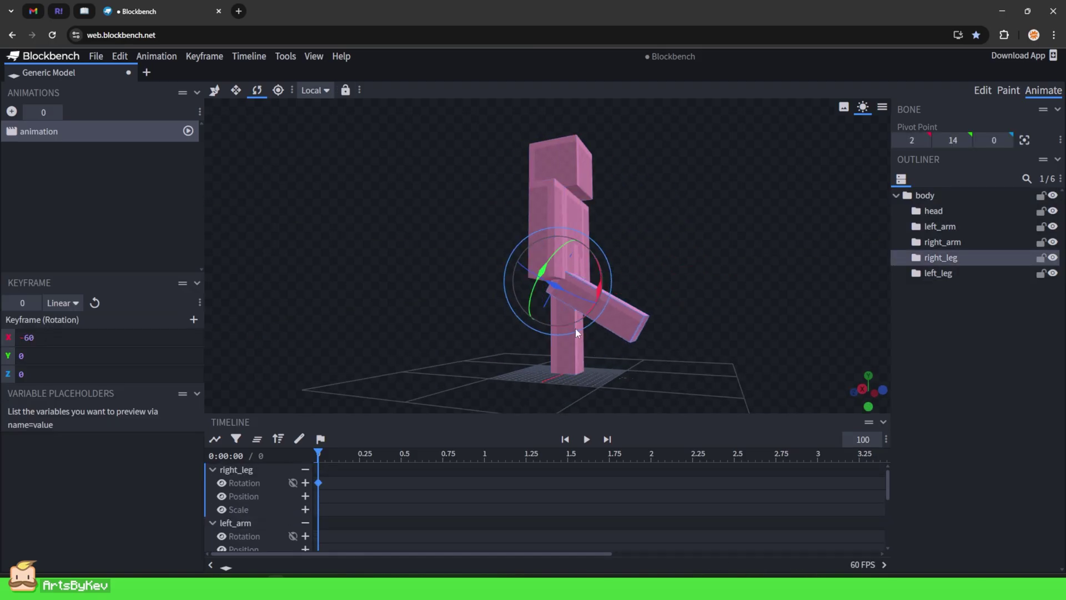
click(568, 352)
drag(601, 310, 575, 333)
click(579, 213)
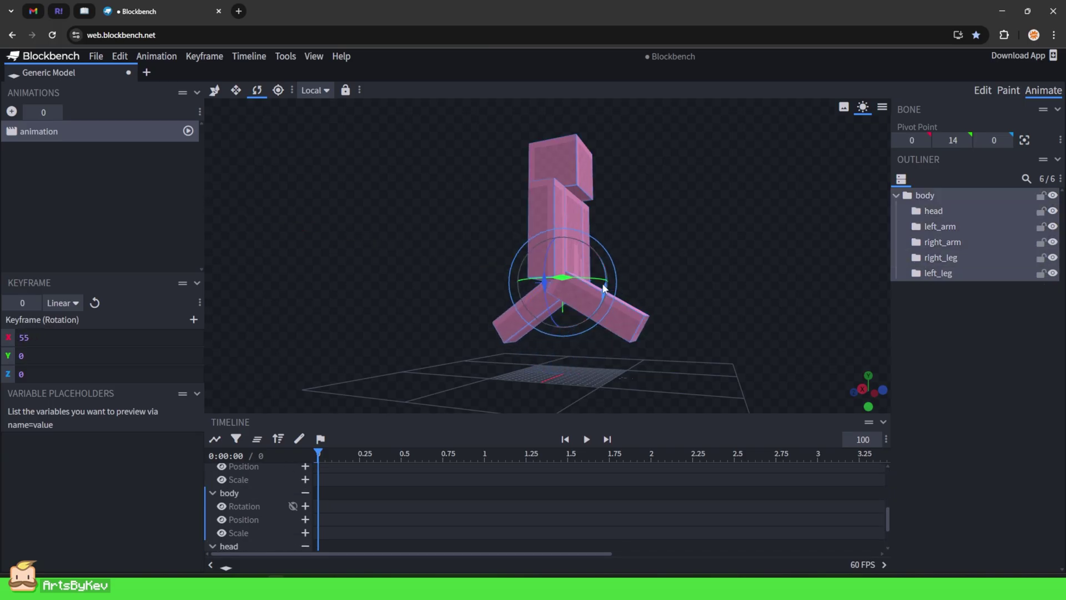
drag(601, 289, 721, 342)
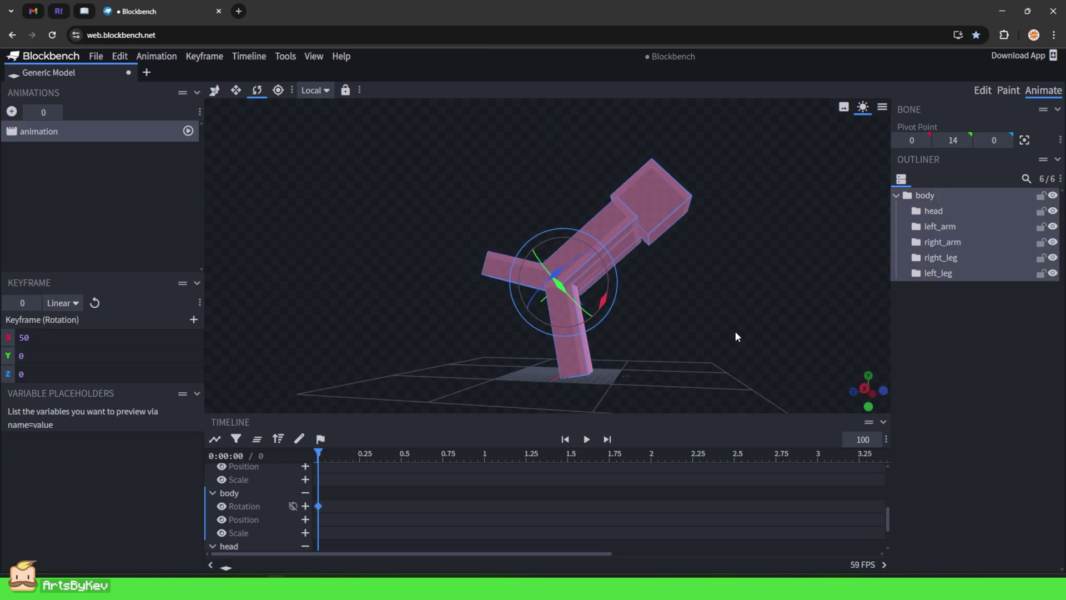
Undo the test rotations of the body and both legs.
key(ctrl+z)
key(ctrl+z)
key(ctrl+z)
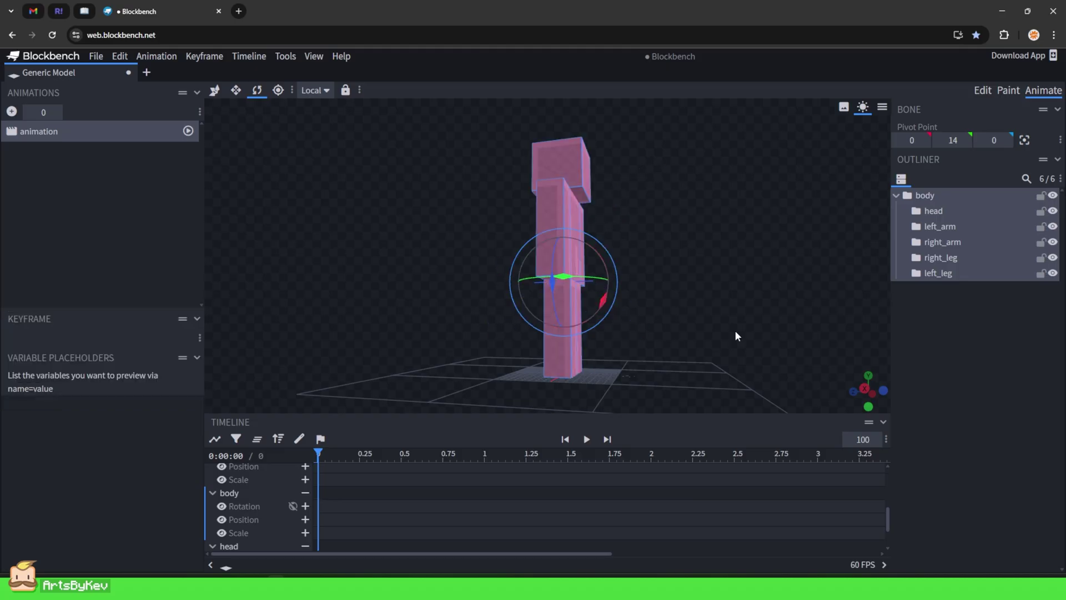
drag(736, 332, 648, 335)
Return to Edit mode and undo nesting the two leg groups inside body.
click(983, 91)
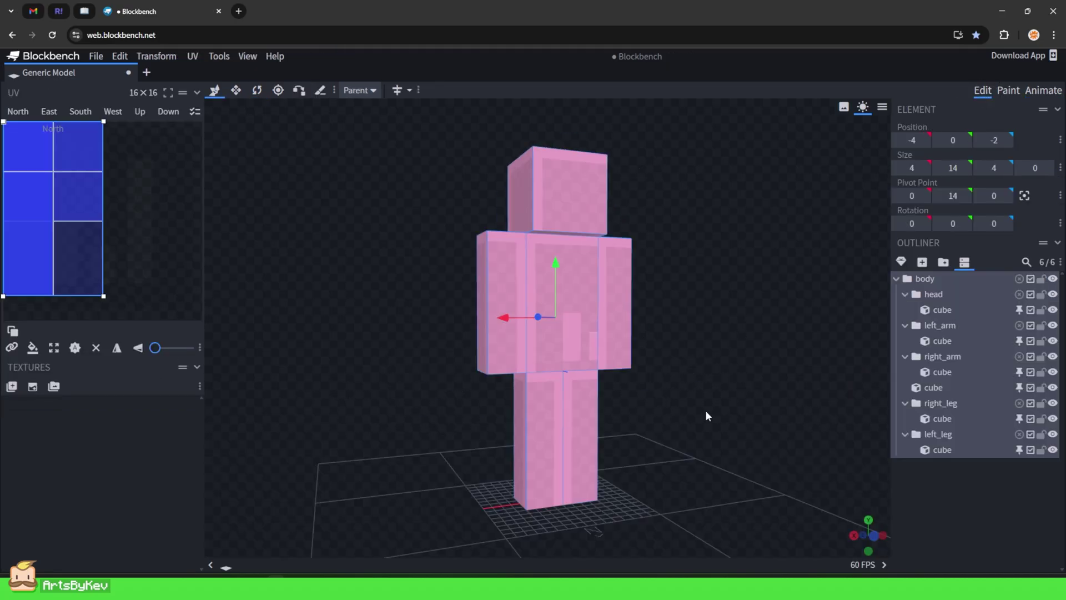
drag(706, 412, 697, 453)
click(970, 531)
scroll(697, 452, down, 2)
key(ctrl+z)
key(ctrl+z)
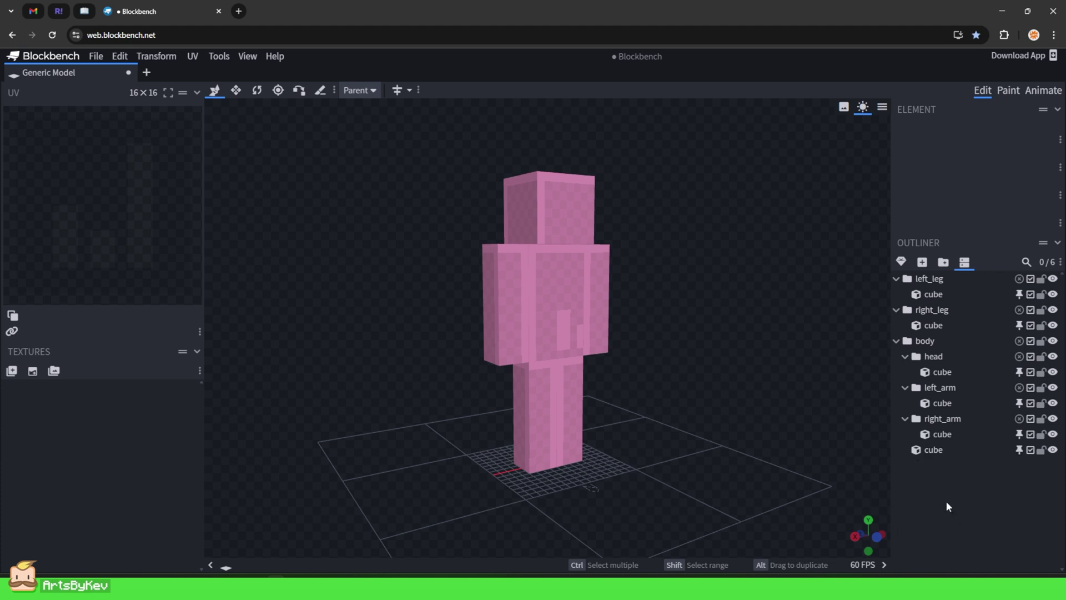
Add a new top-level group with its pivot at the origin and name it controller.
key(v)
click(943, 262)
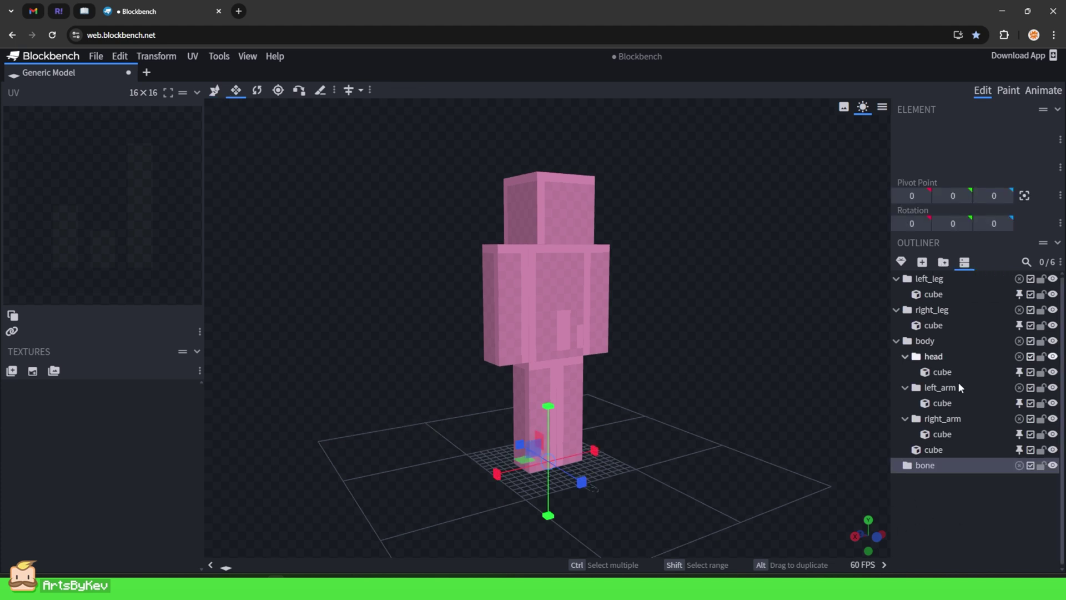
double_click(925, 465)
text(controller)
key(Return)
Move the body, left_leg and right_leg groups into the controller group.
click(925, 341)
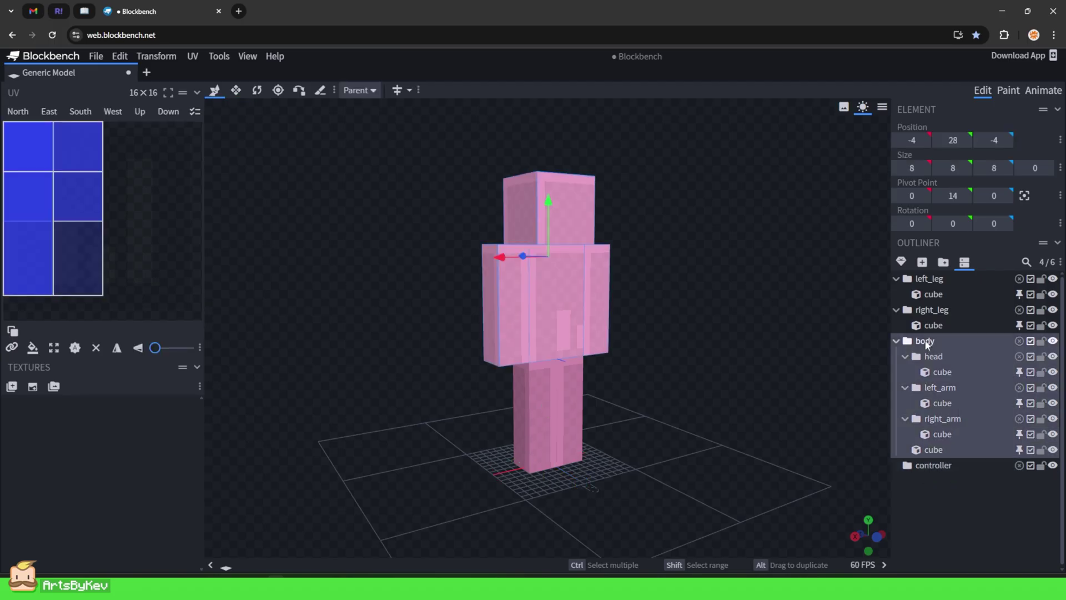
drag(926, 344, 939, 472)
click(944, 279)
drag(928, 276, 938, 343)
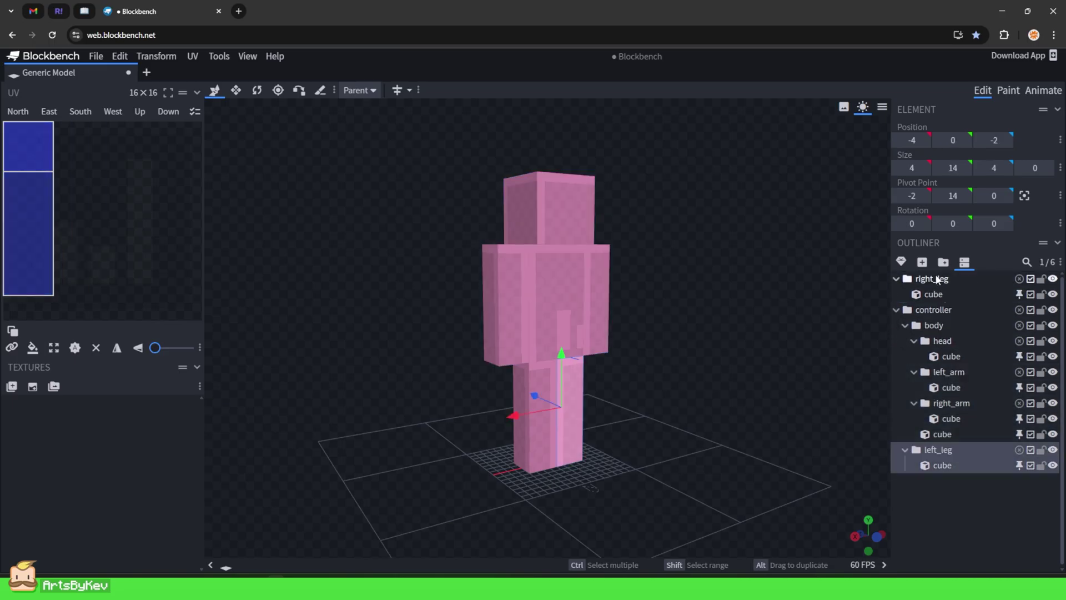
drag(937, 280, 942, 313)
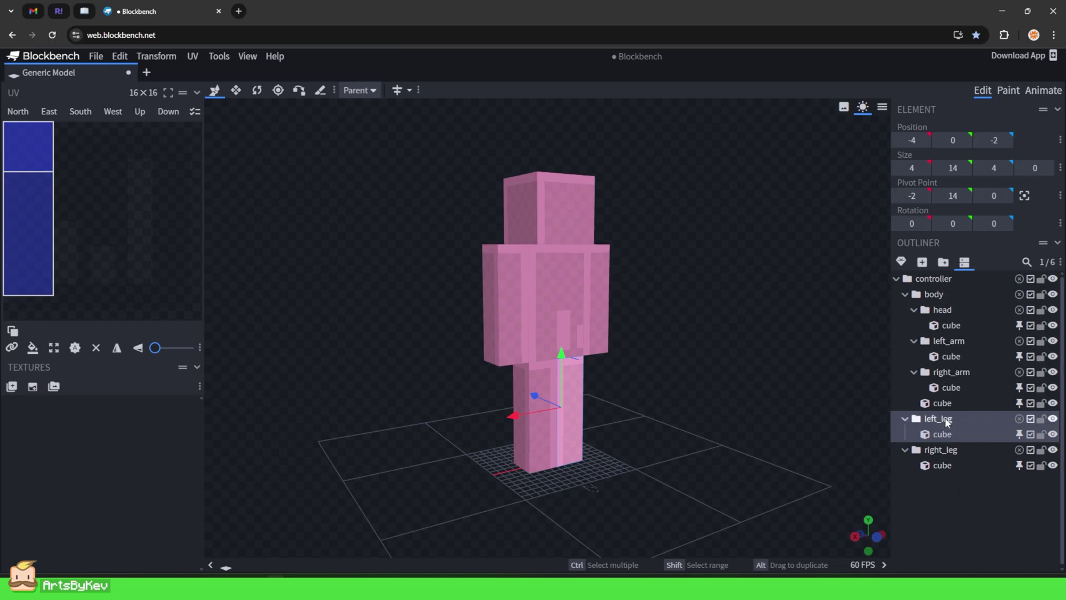
Check the bone hierarchy in Animate mode by selecting the controller, head, arm and leg groups in turn.
drag(633, 360, 684, 357)
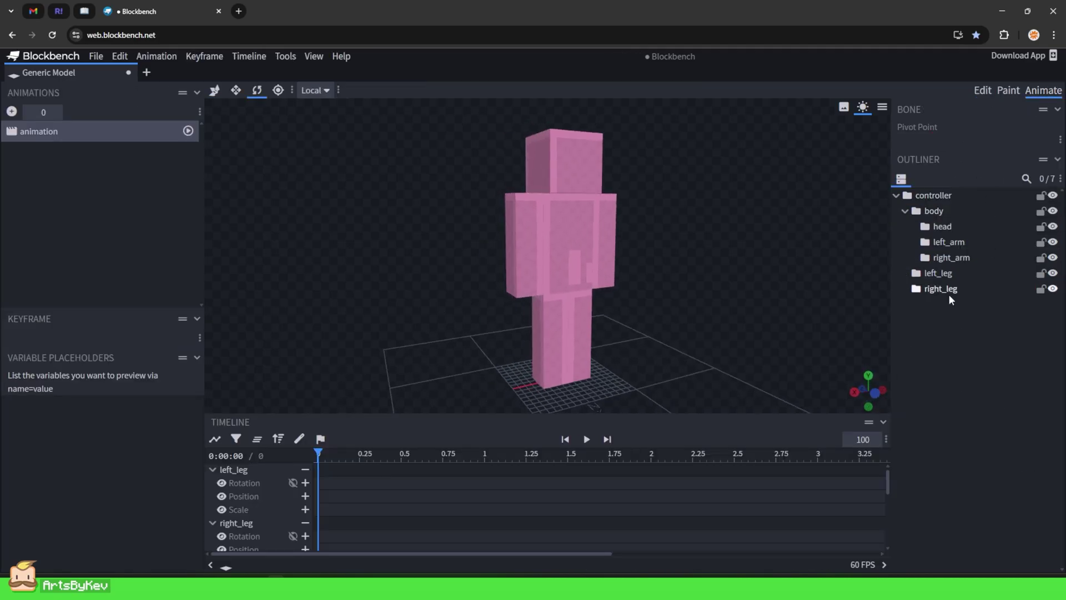
click(984, 98)
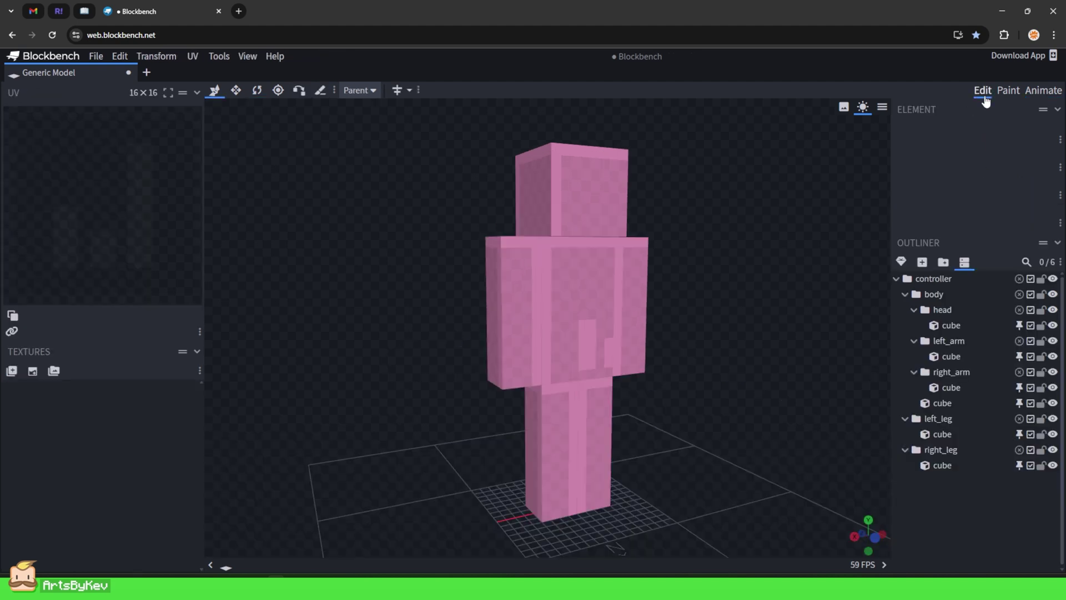
key(3)
drag(712, 288, 783, 294)
click(939, 196)
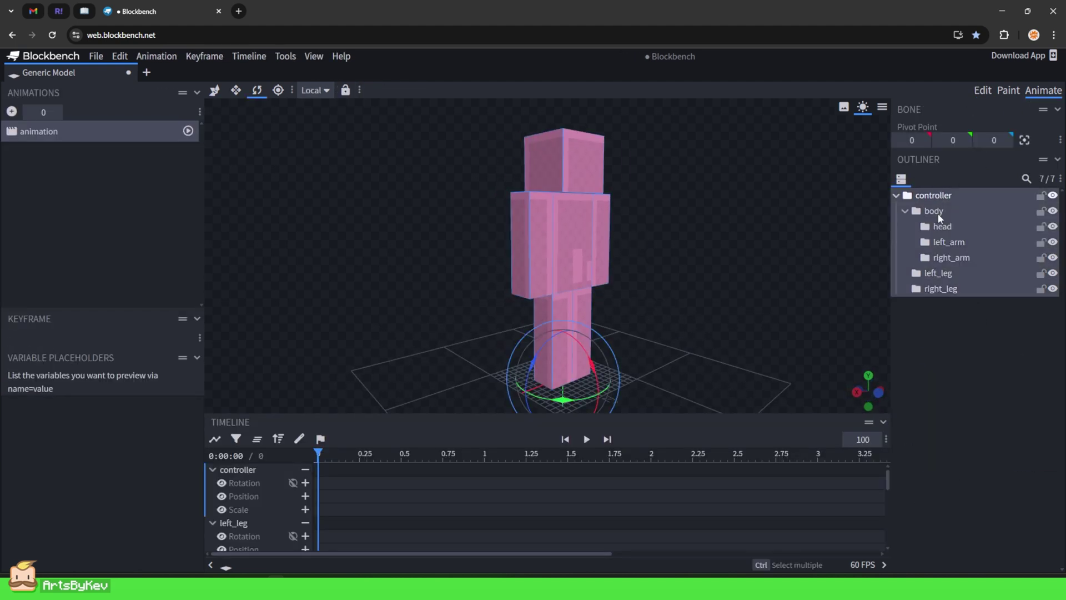
click(942, 226)
click(951, 257)
click(938, 273)
click(941, 289)
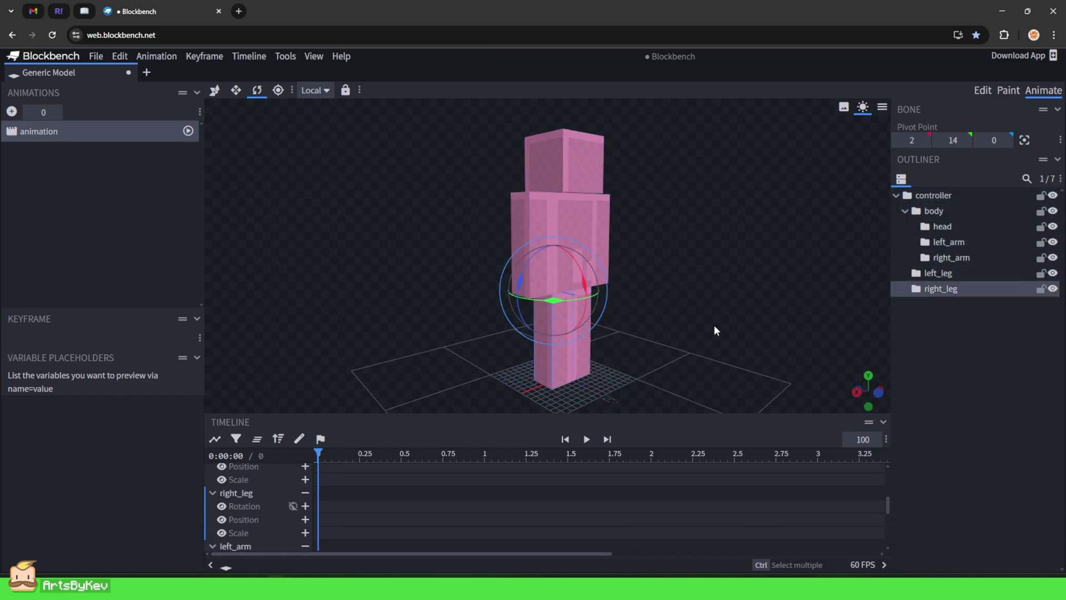
Pose the right arm and both legs with rotation keyframes at time 0, rotating the left leg to 65 on X.
mouse_move(714, 326)
mouse_down()
mouse_move(558, 344)
mouse_move(505, 335)
mouse_move(698, 329)
mouse_up()
click(589, 270)
drag(588, 292, 577, 267)
key(ctrl+z)
click(533, 274)
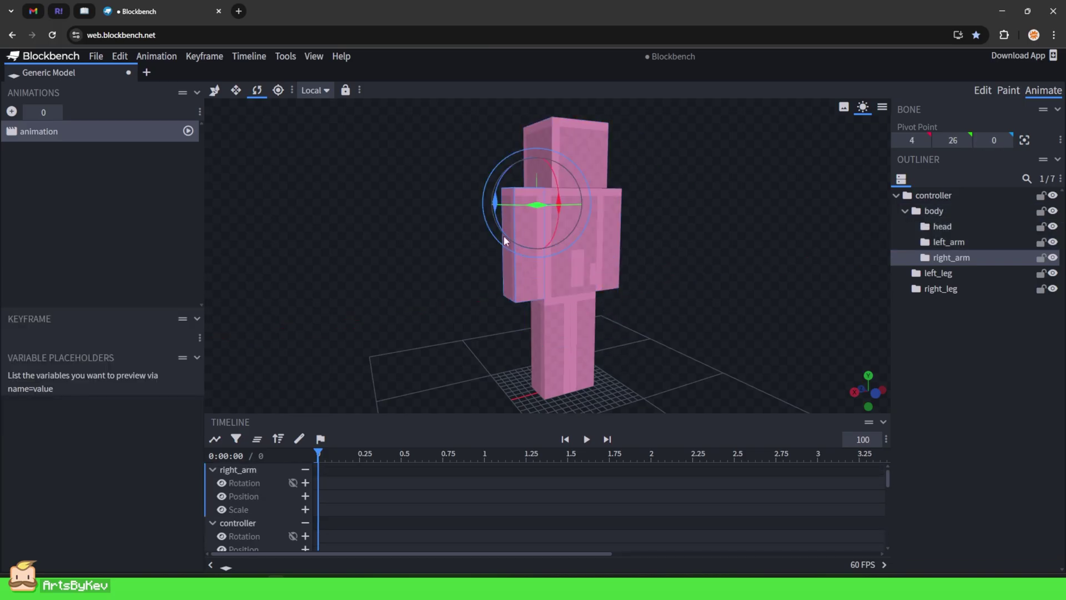
drag(505, 239, 584, 351)
click(572, 294)
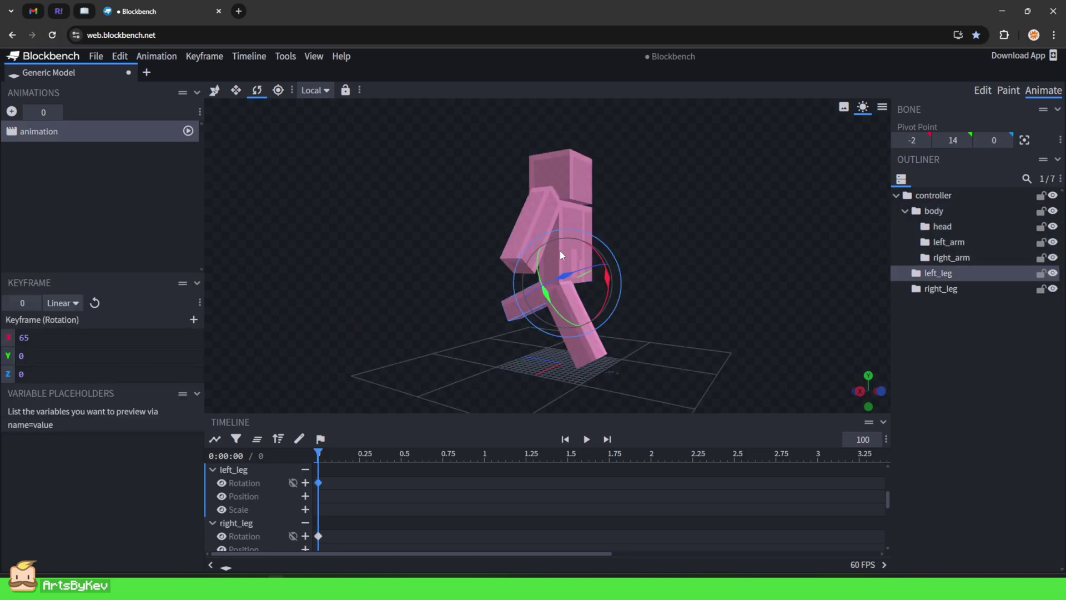
Tilt the body forward to -67.5 on X at time 0.
click(560, 254)
mouse_move(603, 281)
mouse_down()
mouse_move(605, 360)
mouse_move(575, 222)
mouse_move(594, 313)
mouse_move(599, 276)
mouse_up()
click(583, 329)
mouse_move(684, 325)
mouse_down()
mouse_move(573, 333)
mouse_move(671, 322)
mouse_up()
Rotate the head back up and the left arm to -25 on Z at time 0.
click(652, 231)
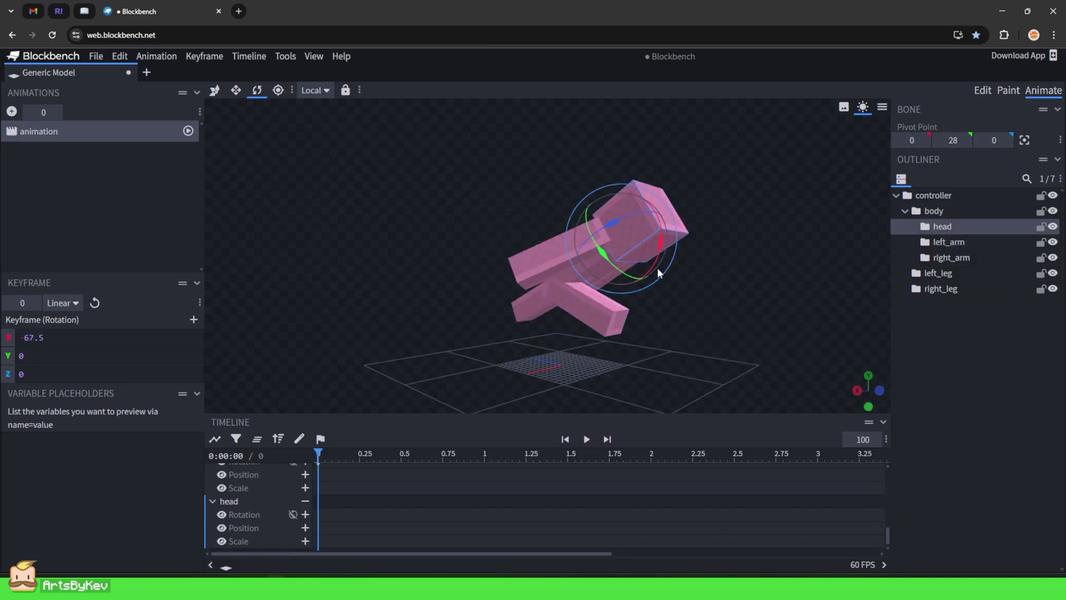
drag(659, 272, 671, 236)
drag(750, 353, 650, 320)
click(628, 271)
drag(777, 244, 709, 303)
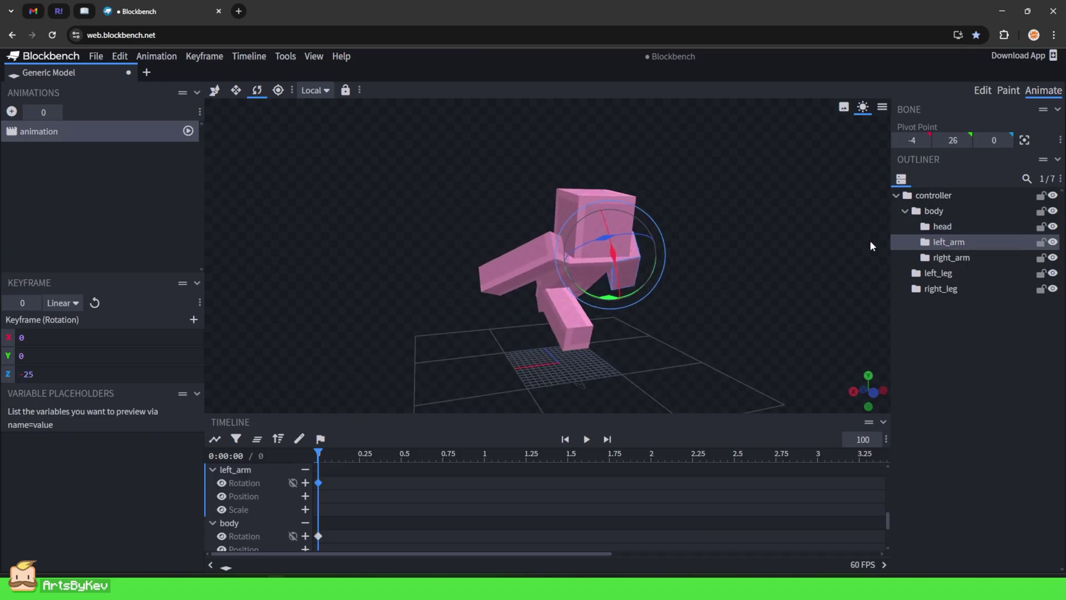
Try moving the whole figure vertically with the controller group.
click(930, 196)
key(v)
drag(561, 311, 570, 356)
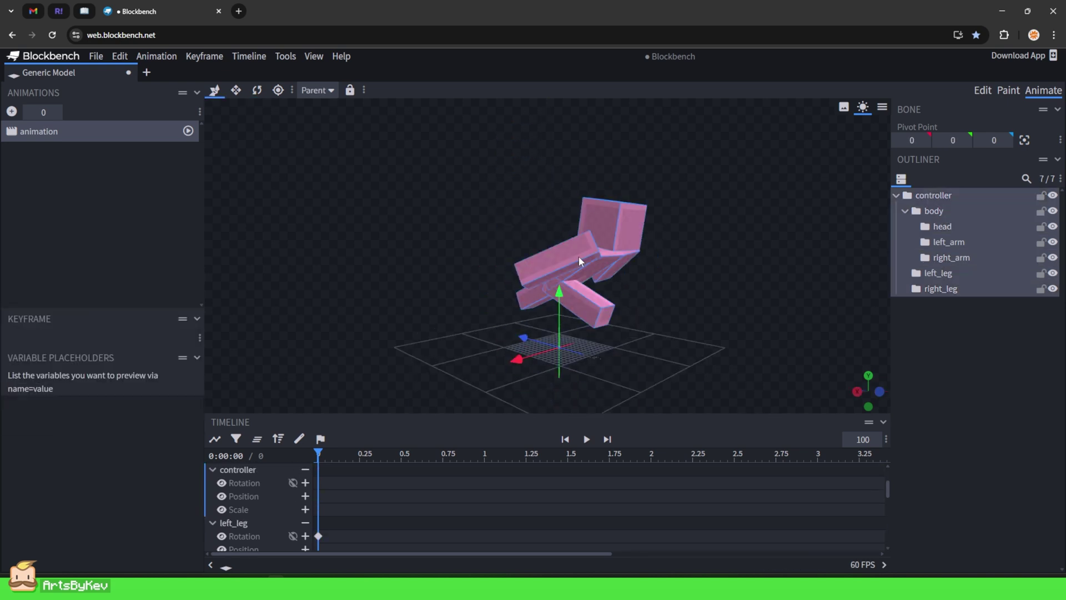
drag(558, 326, 581, 351)
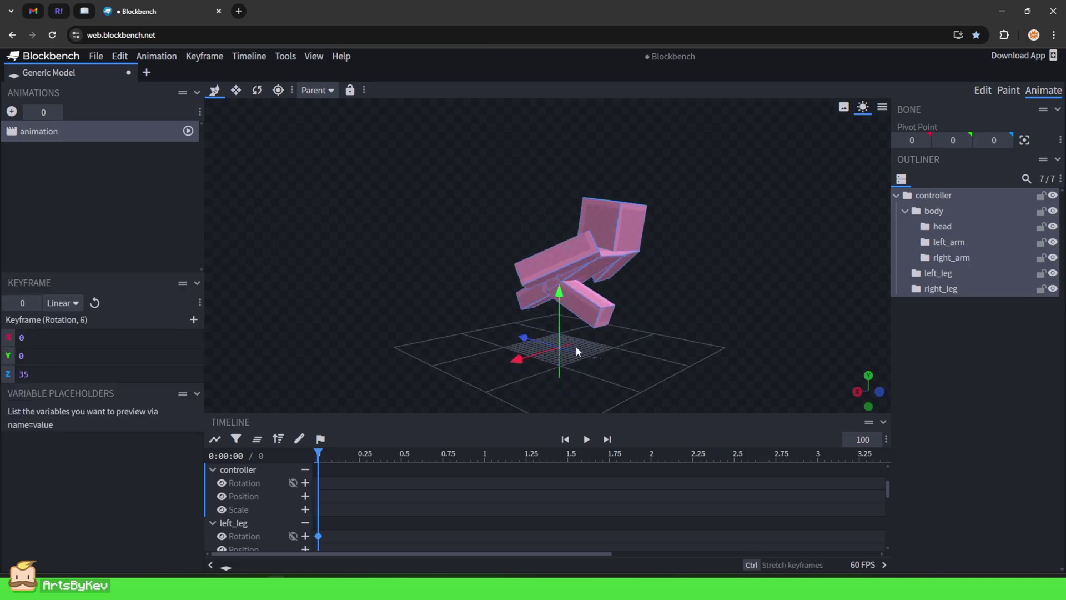
Refine the test pose at time 0 by shifting the whole figure sideways and adjusting the rotations of its parts.
key(r)
drag(575, 346, 555, 336)
click(562, 348)
click(515, 285)
drag(544, 287, 538, 354)
click(467, 264)
click(471, 285)
click(509, 353)
drag(537, 353, 728, 317)
click(515, 227)
drag(567, 245, 552, 284)
drag(670, 295, 653, 314)
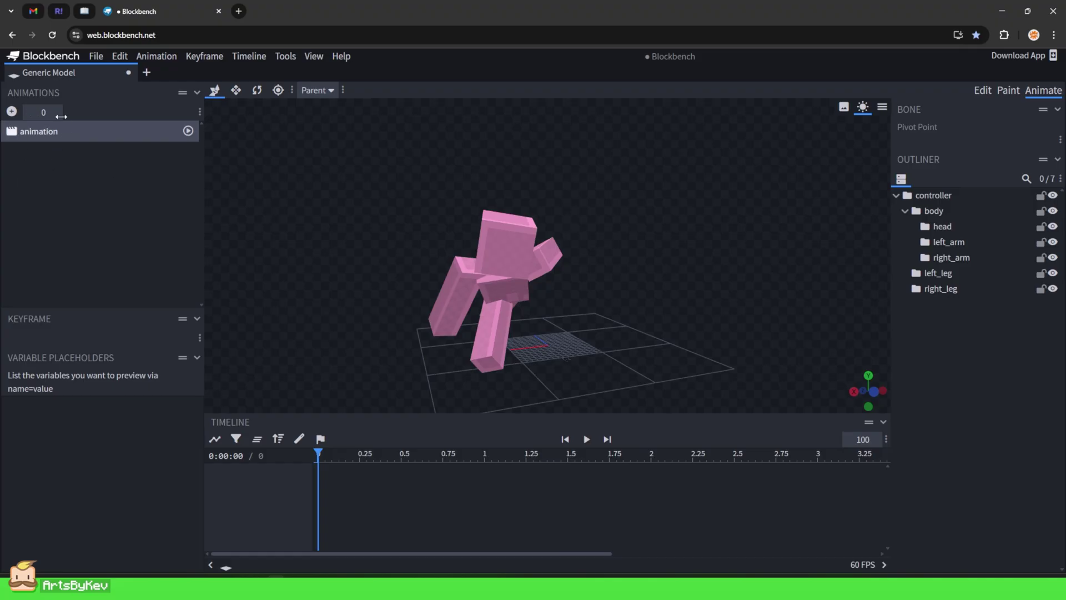
Add a second animation named animation2 with the default settings and switch back to the first animation.
click(12, 113)
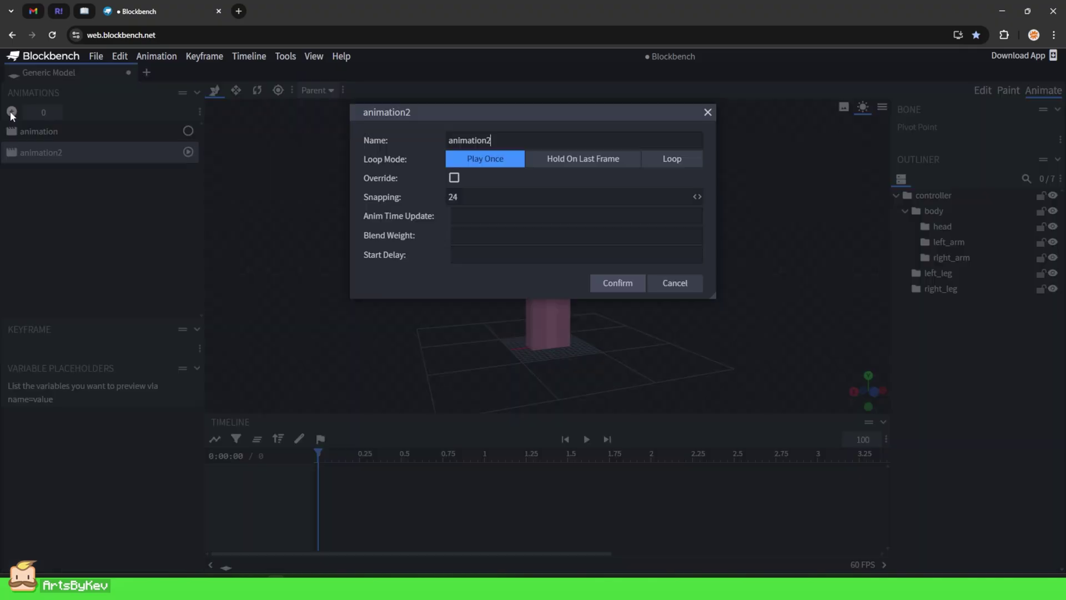
click(618, 283)
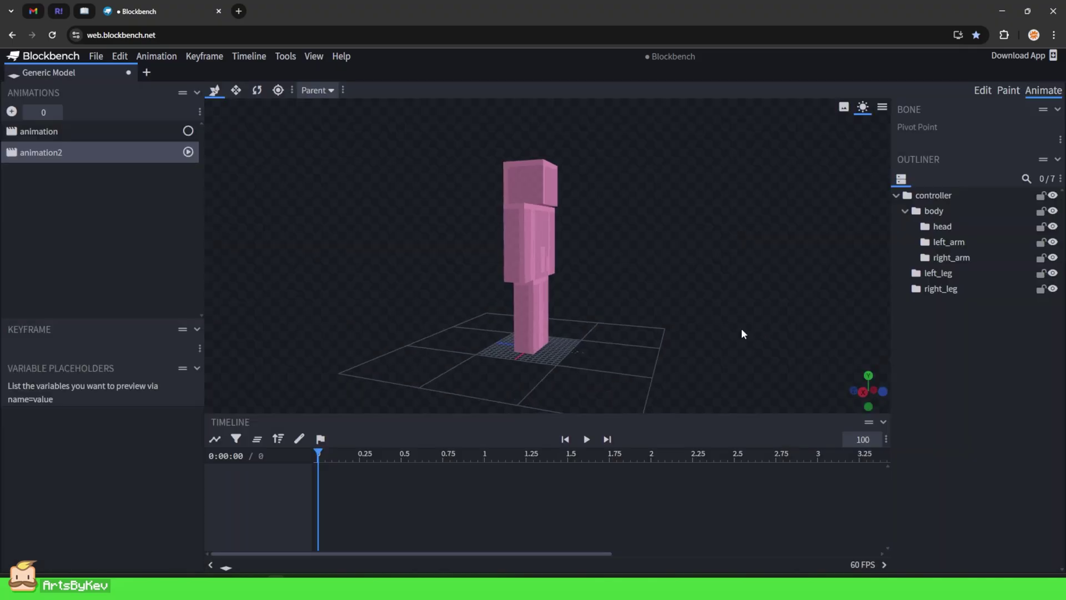
click(85, 131)
Scrub the first animation's timeline to 2.5 seconds and compare its pose with animation2.
drag(331, 209, 433, 233)
drag(318, 454, 365, 458)
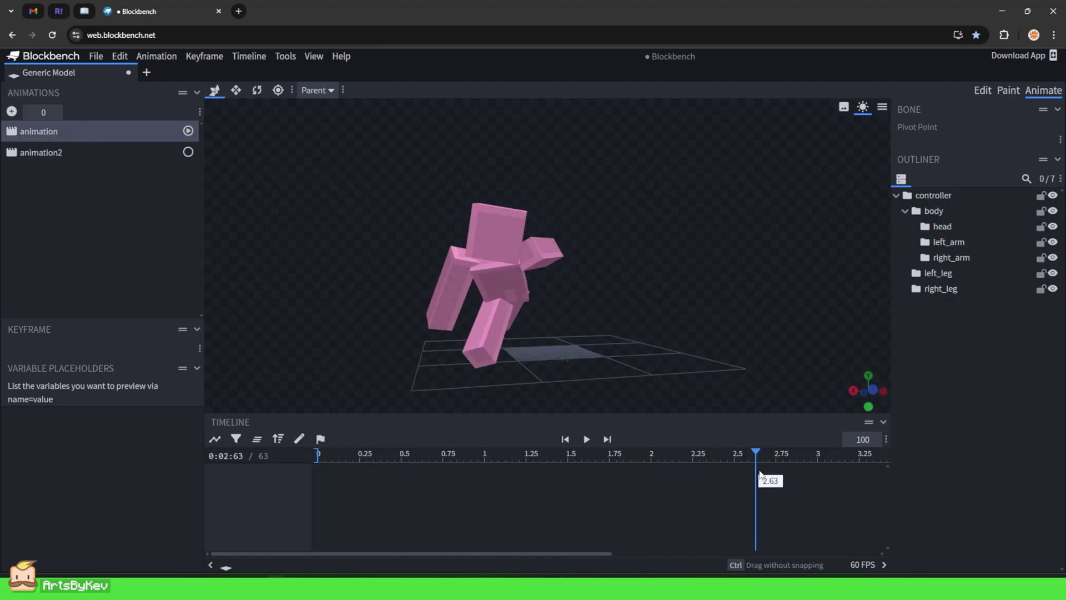
drag(761, 473, 731, 459)
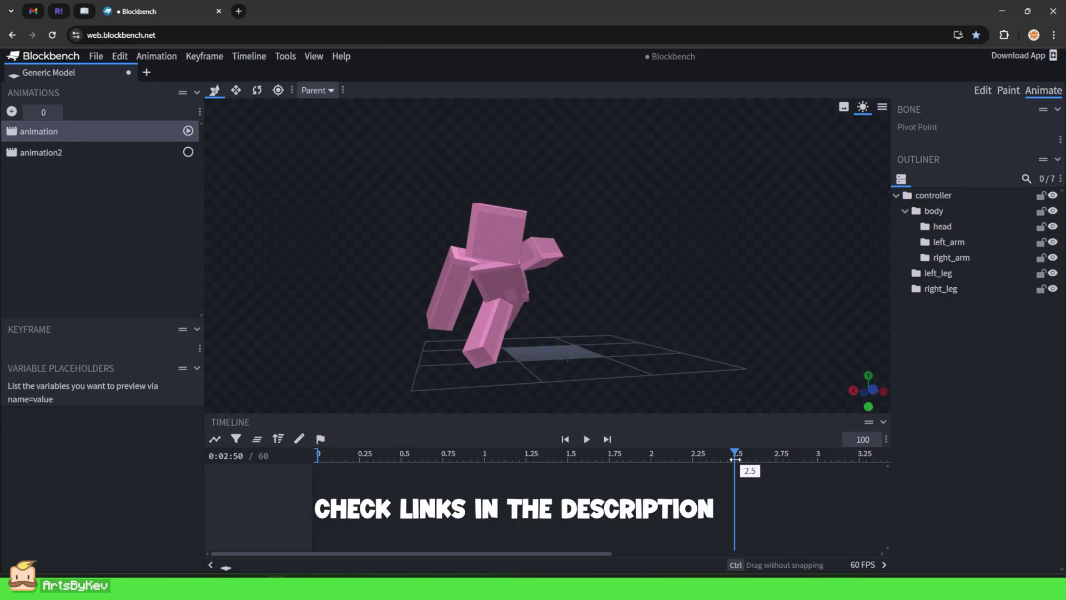
mouse_move(729, 313)
mouse_down()
mouse_move(631, 311)
mouse_move(807, 322)
mouse_move(733, 330)
mouse_up()
click(116, 152)
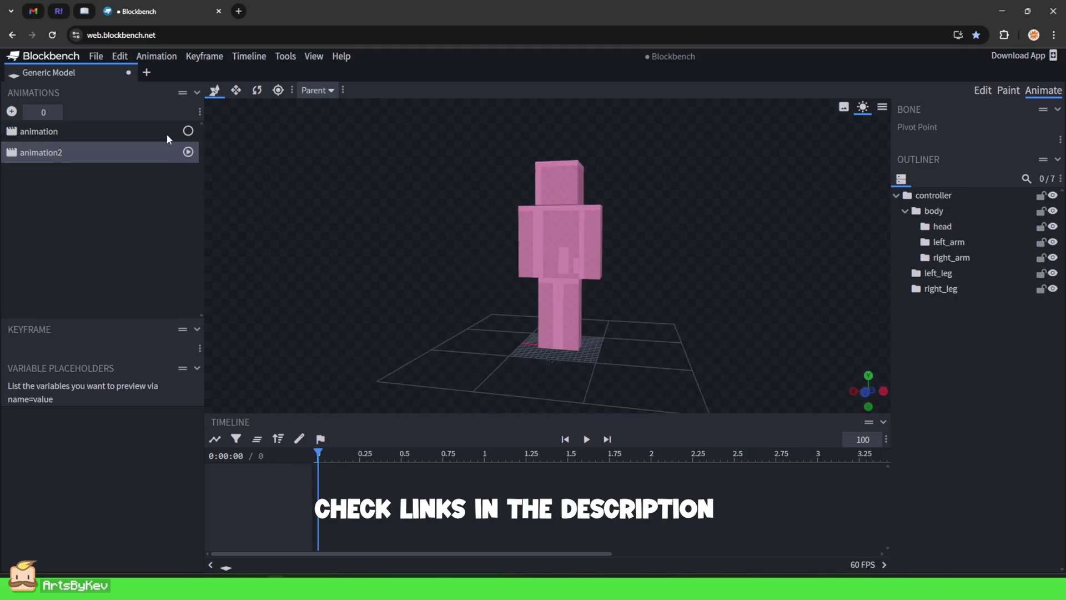
drag(388, 302, 434, 315)
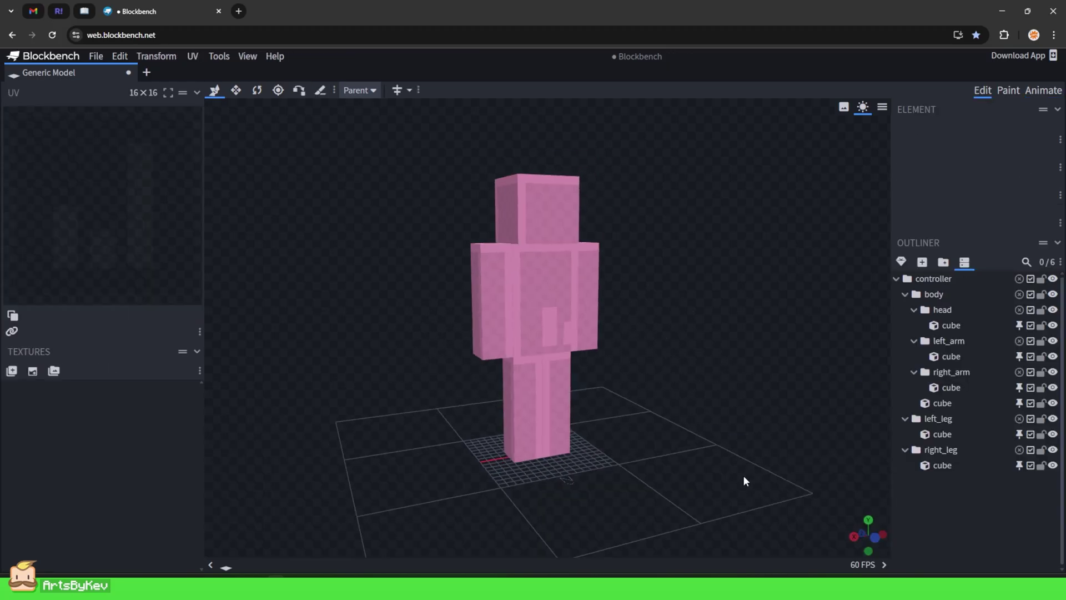
Set the head group's marker color to Silver in Edit mode.
drag(744, 480, 715, 420)
scroll(605, 177, up, 3)
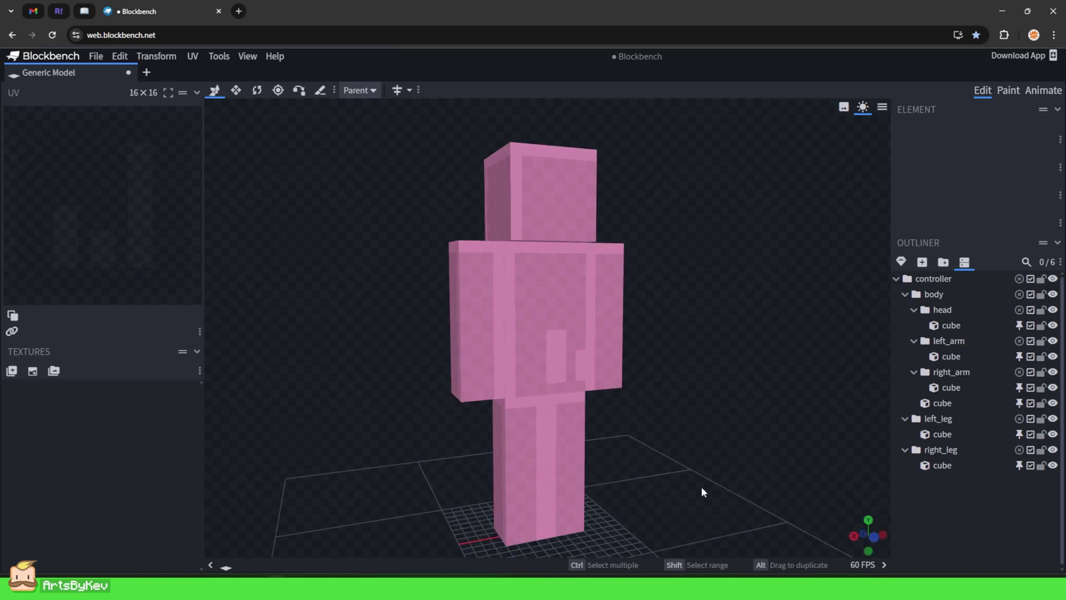
click(942, 309)
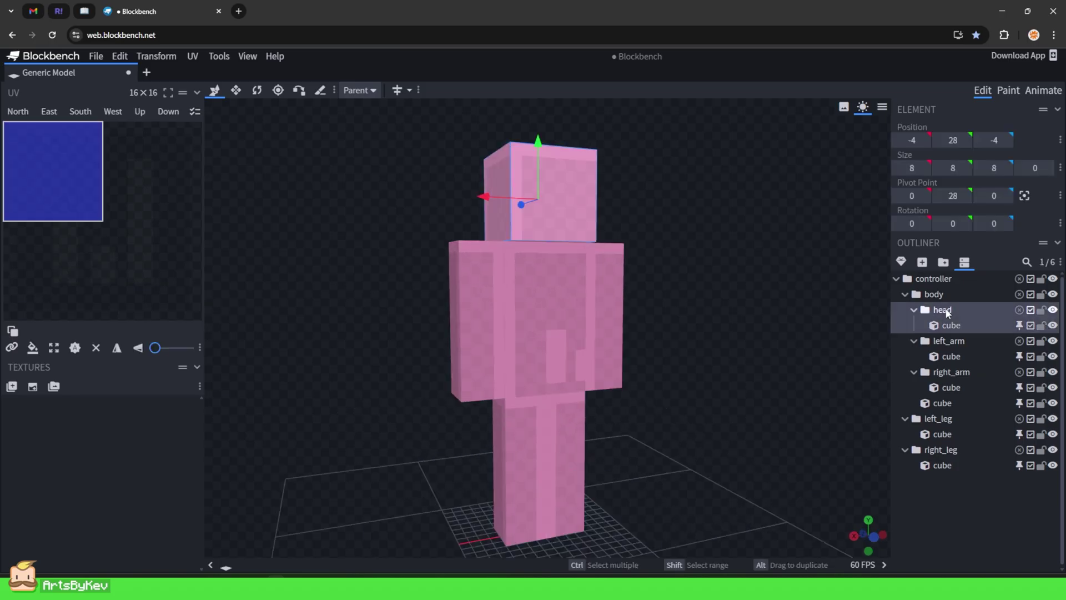
right_click(947, 312)
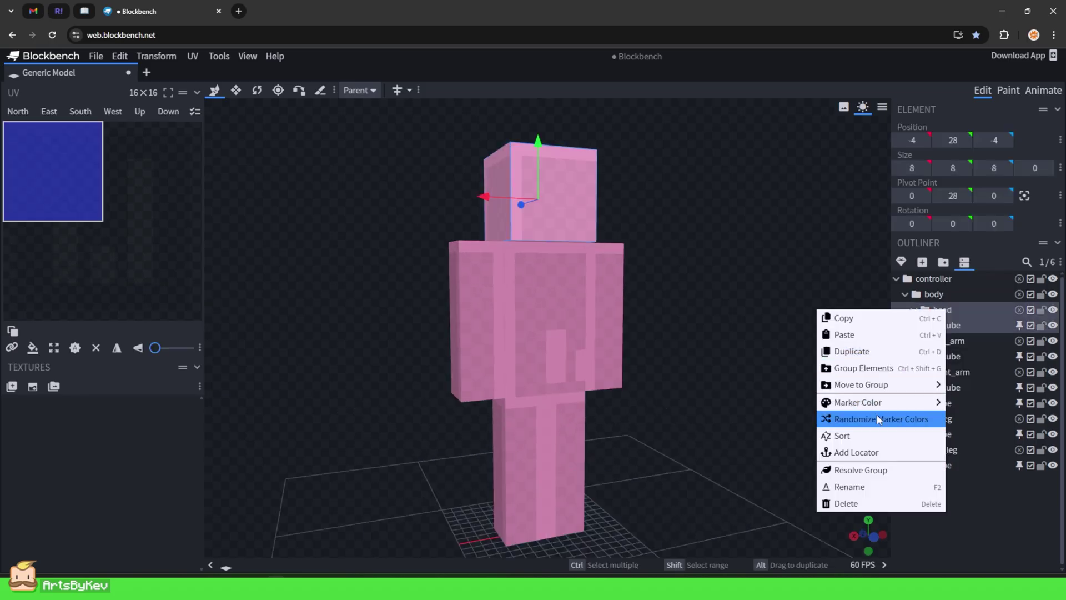
mouse_move(877, 408)
click(974, 402)
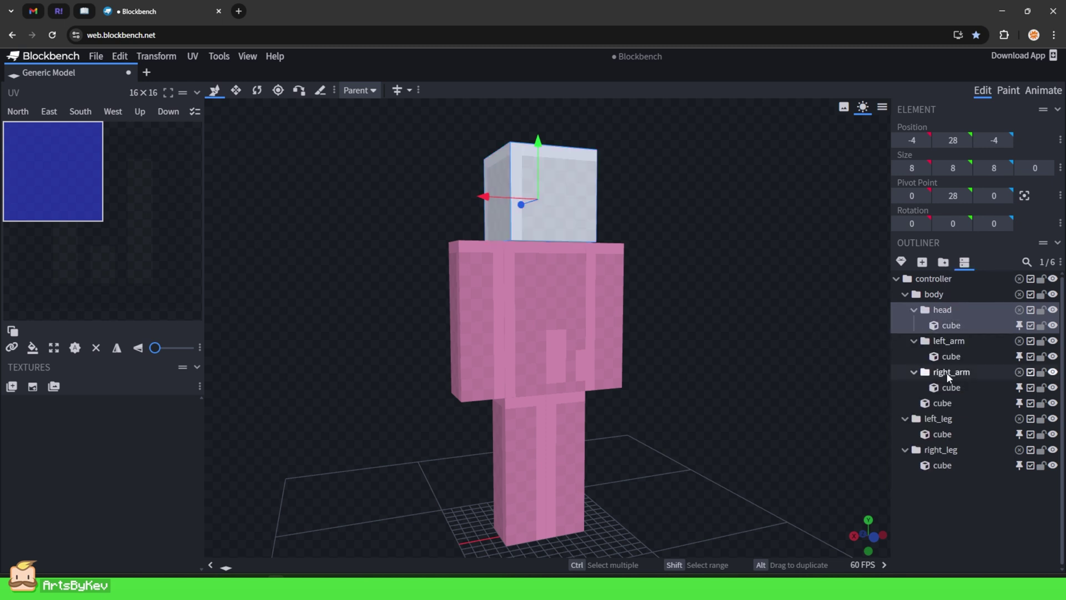
Set the right_arm group's marker color to Yellow.
click(938, 372)
right_click(939, 372)
mouse_move(889, 265)
click(977, 282)
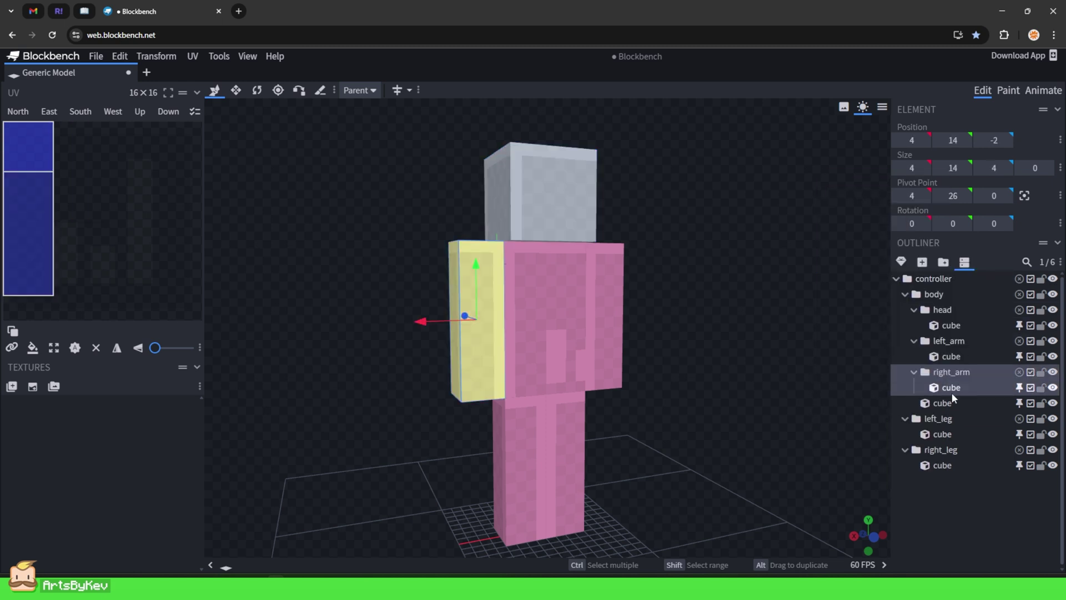
Set the marker color of left_leg to Purple and of right_leg to Green.
right_click(939, 418)
mouse_move(966, 309)
click(899, 376)
right_click(938, 450)
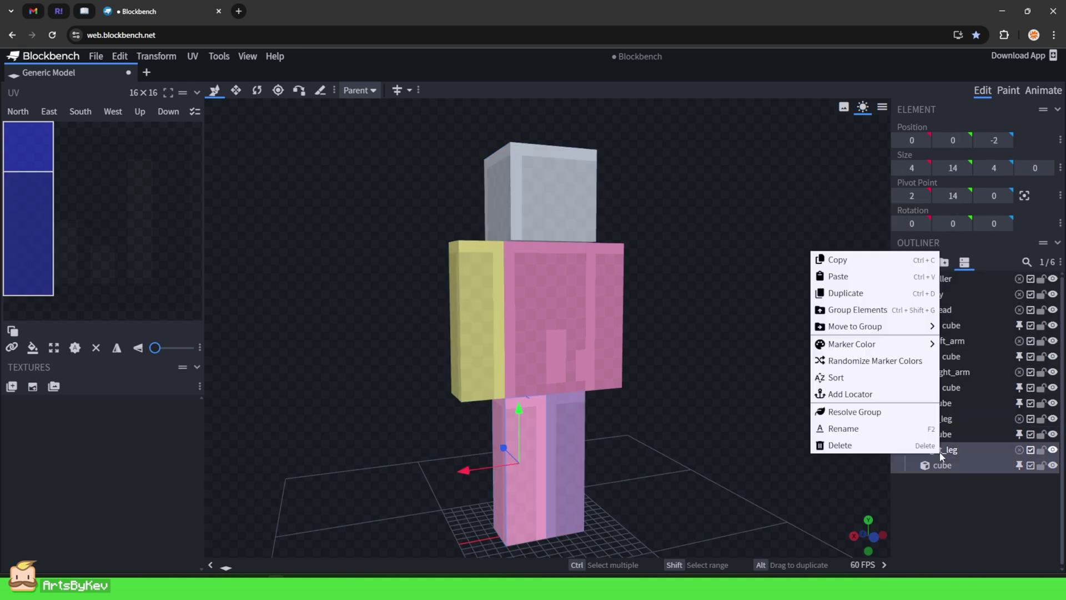
mouse_move(872, 344)
click(966, 444)
click(694, 498)
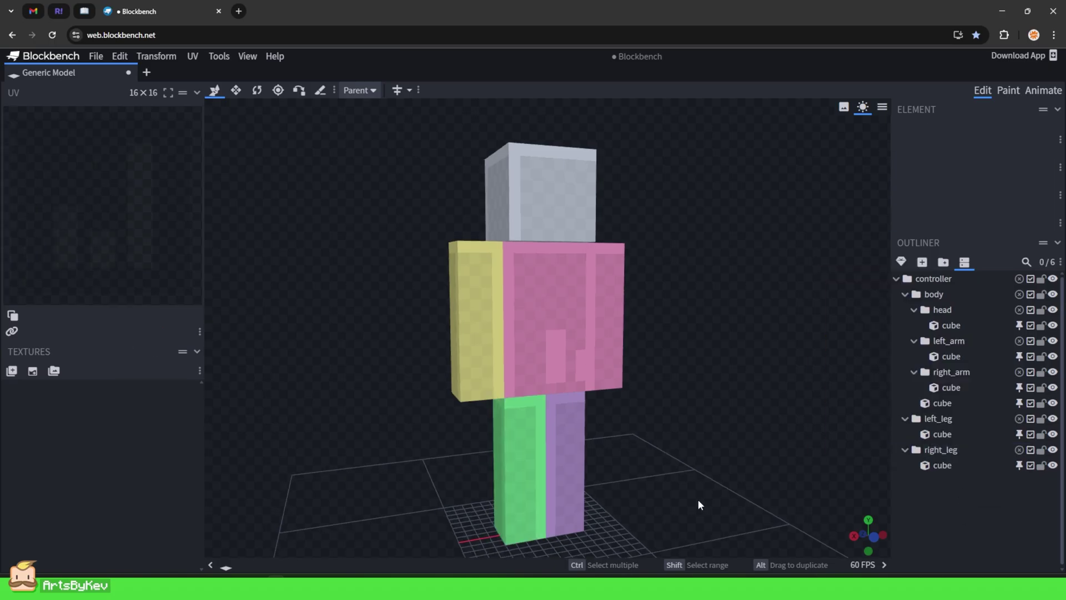
Set the left_arm group's marker color to Light Blue.
click(974, 353)
right_click(959, 344)
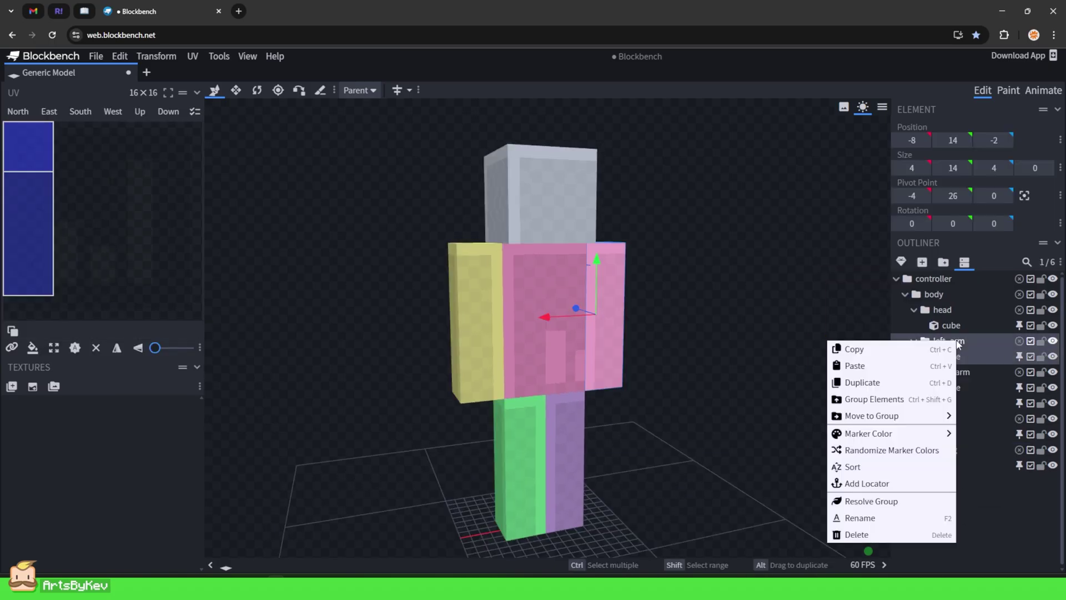
mouse_move(871, 438)
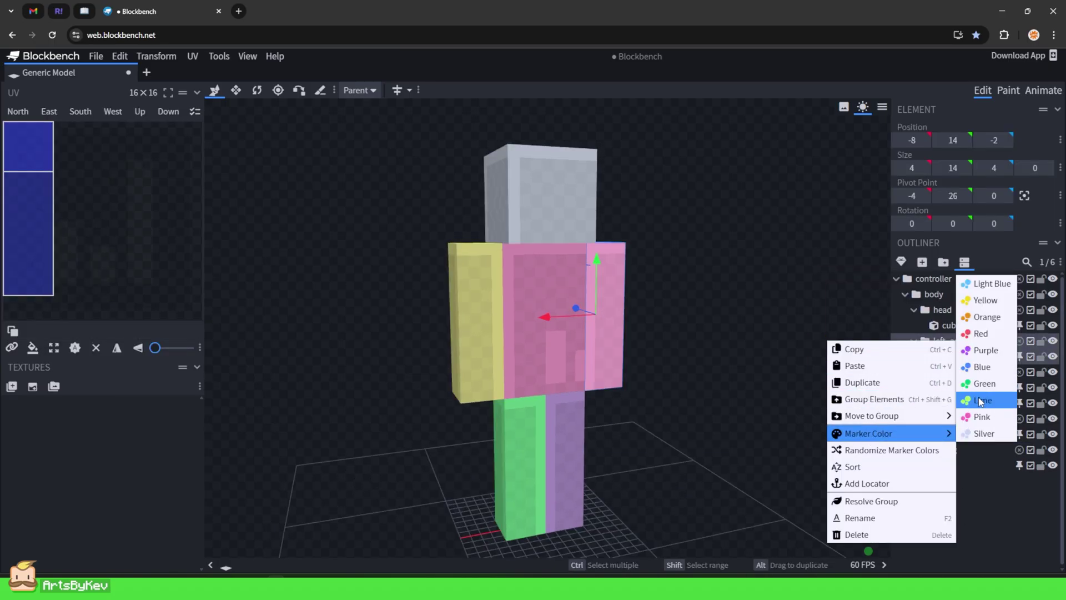
click(991, 284)
click(621, 303)
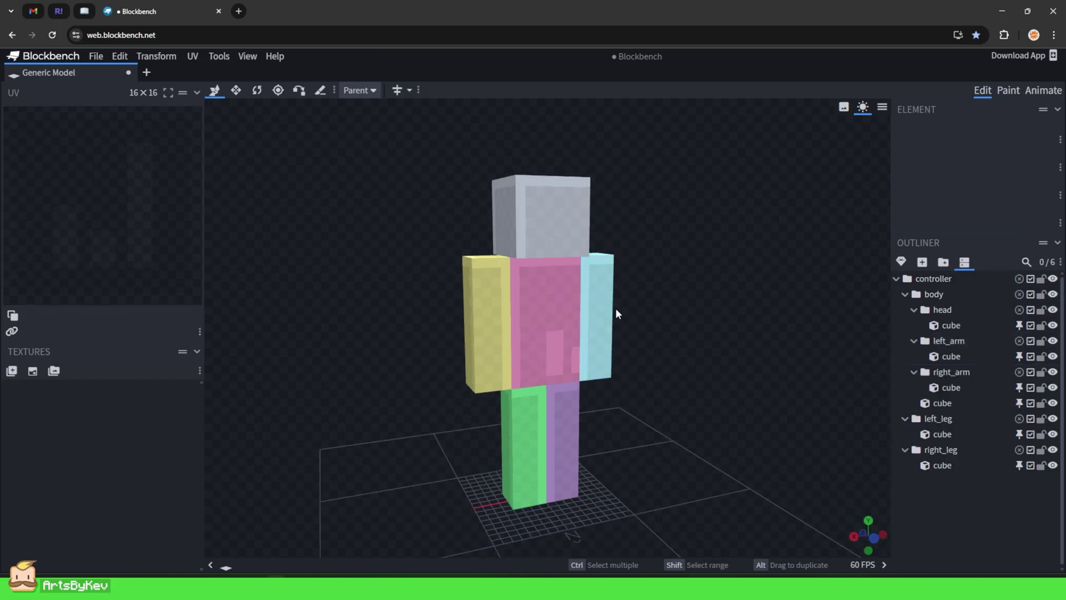
mouse_move(709, 382)
mouse_down()
mouse_move(554, 374)
mouse_move(718, 381)
mouse_move(722, 372)
mouse_move(699, 367)
mouse_up()
drag(655, 414, 714, 365)
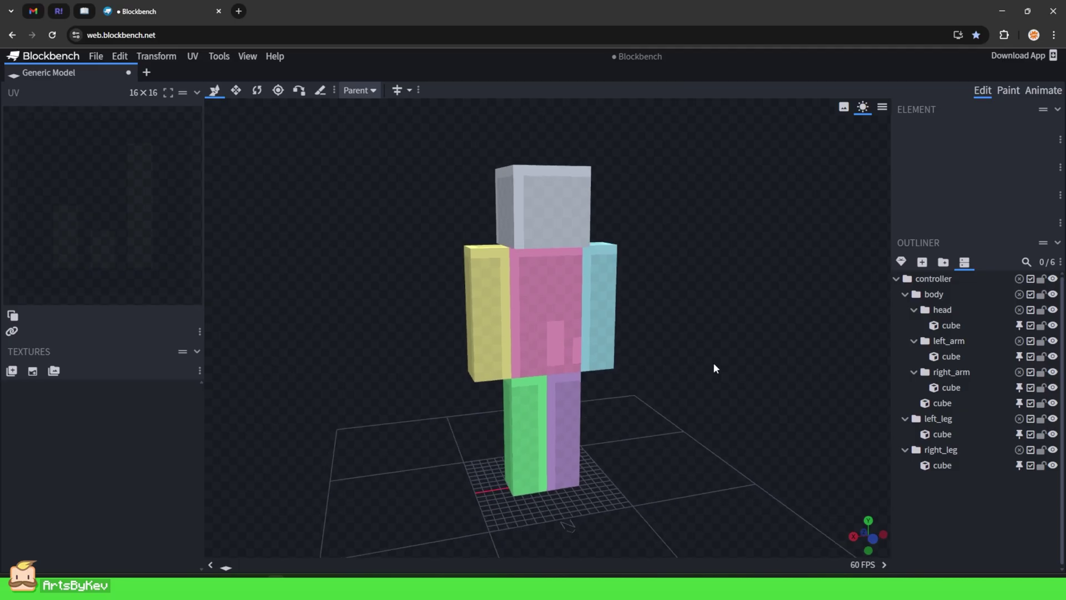
Create a texture template at 16x pixel density for all parts of the model.
key(ctrl+a)
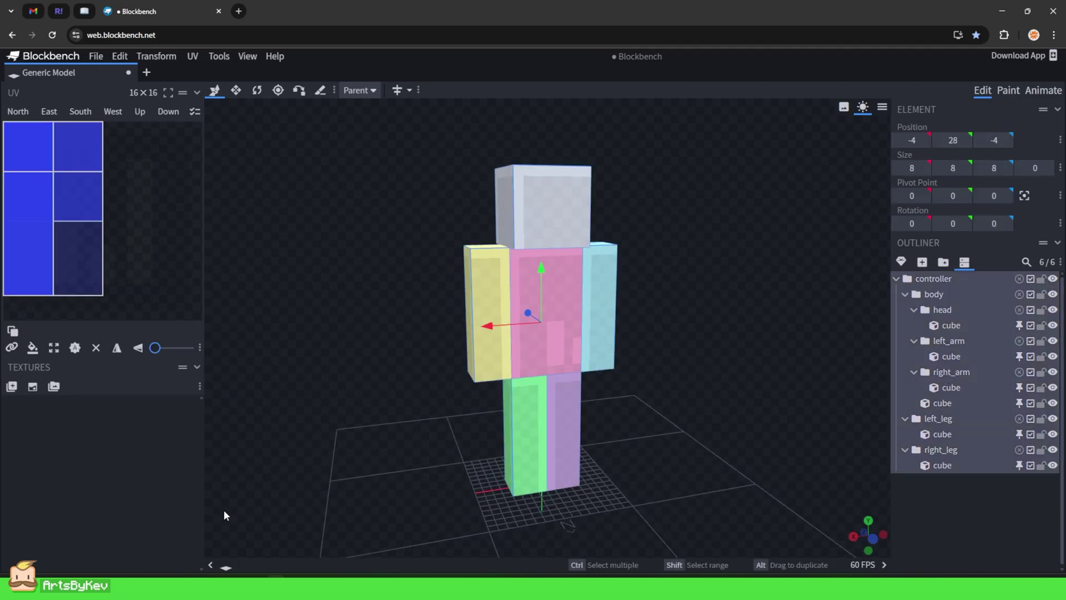
click(33, 389)
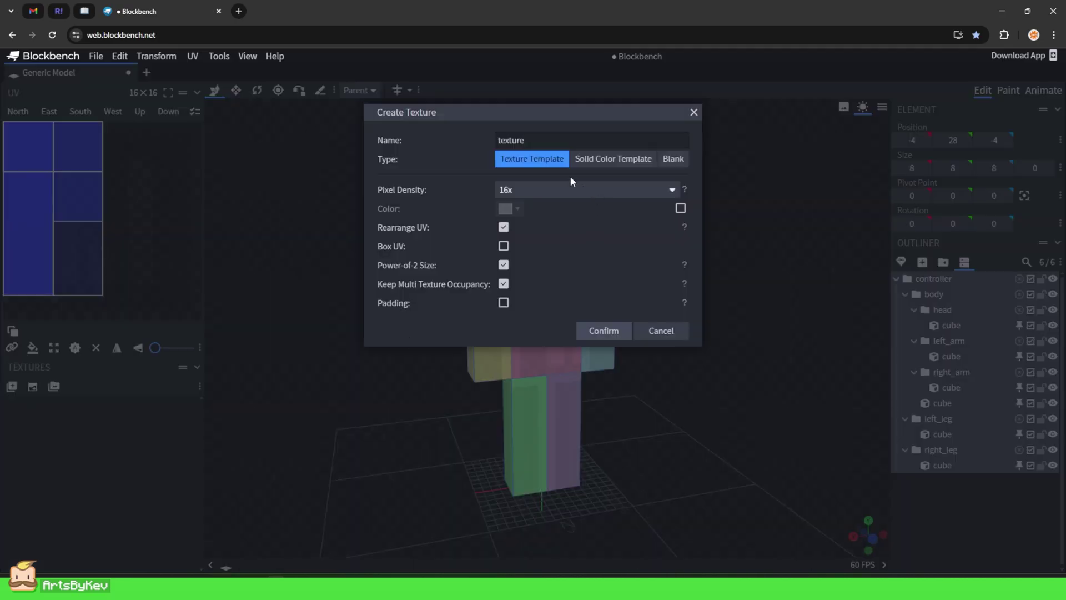
click(604, 330)
drag(737, 464, 759, 430)
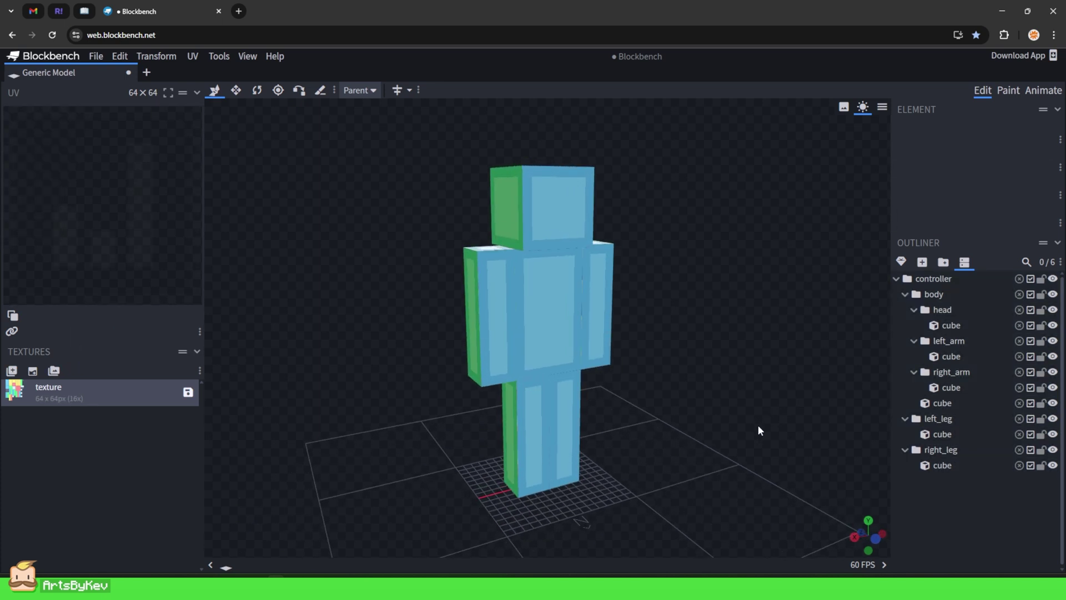
Inspect the textured model from several angles and undo the texture creation.
key(z)
drag(770, 427, 686, 455)
key(z)
key(z)
scroll(708, 369, up, 5)
drag(709, 370, 689, 389)
scroll(689, 388, down, 5)
drag(822, 272, 512, 219)
key(z)
mouse_move(715, 413)
mouse_down()
mouse_move(735, 415)
mouse_move(688, 494)
mouse_move(723, 393)
mouse_move(729, 403)
mouse_up()
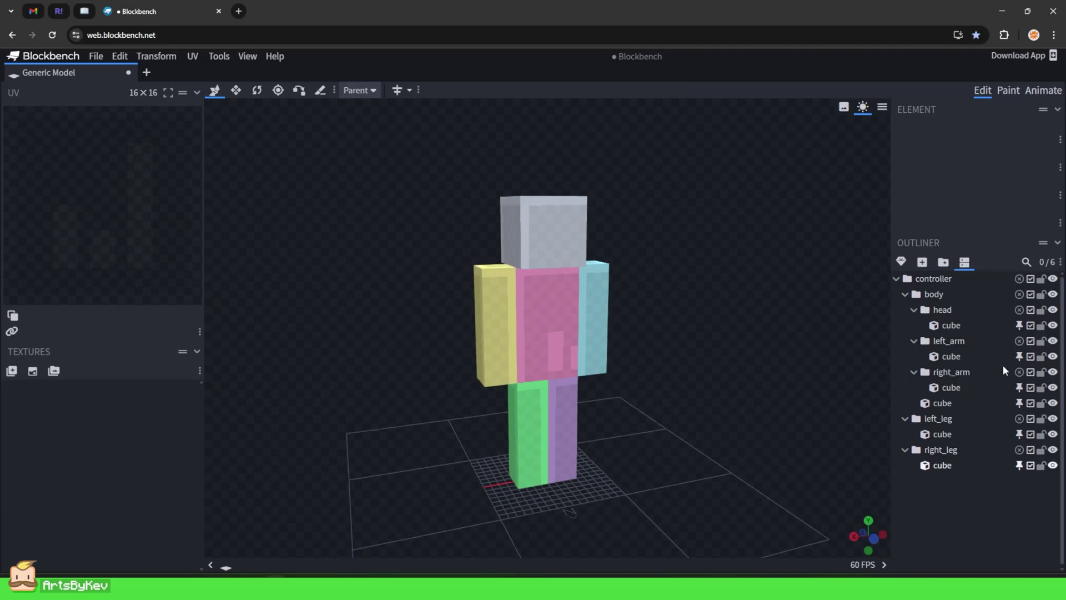
Delete the left_arm and right_arm groups together with their cubes.
drag(768, 419, 738, 395)
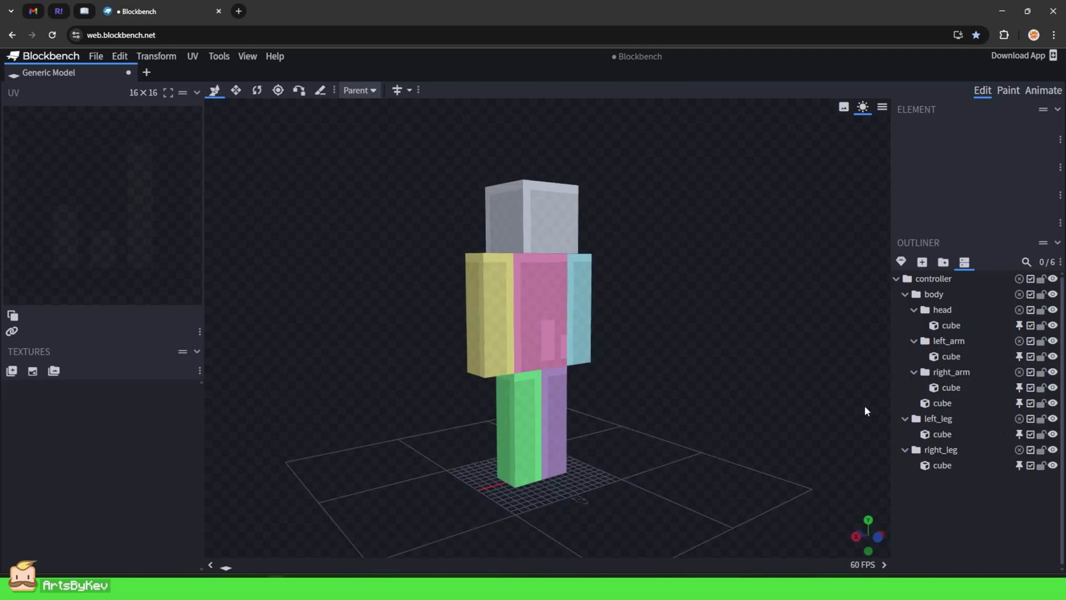
click(976, 356)
key(Delete)
click(962, 345)
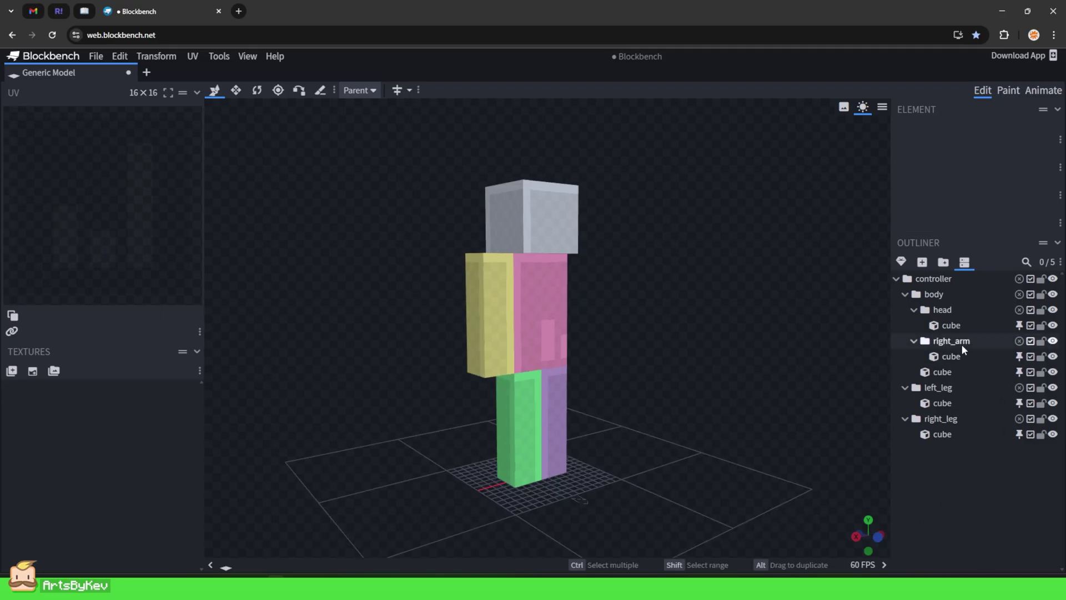
key(Delete)
drag(776, 409, 767, 359)
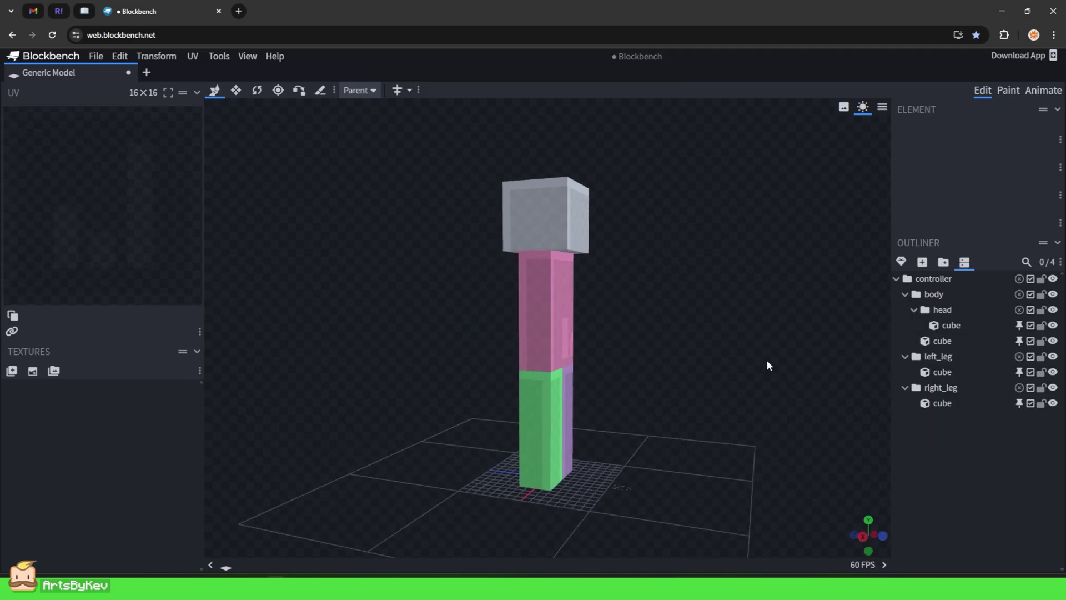
Resize the body cube into a horizontal torso 8 wide, 6 high and 18 long.
click(546, 301)
key(s)
drag(552, 261, 644, 357)
key(v)
Move the left_leg and right_leg groups forward under the torso's front end, to Z position -9.
click(897, 356)
drag(805, 396, 616, 423)
click(940, 387)
drag(511, 427, 572, 429)
drag(769, 450, 720, 455)
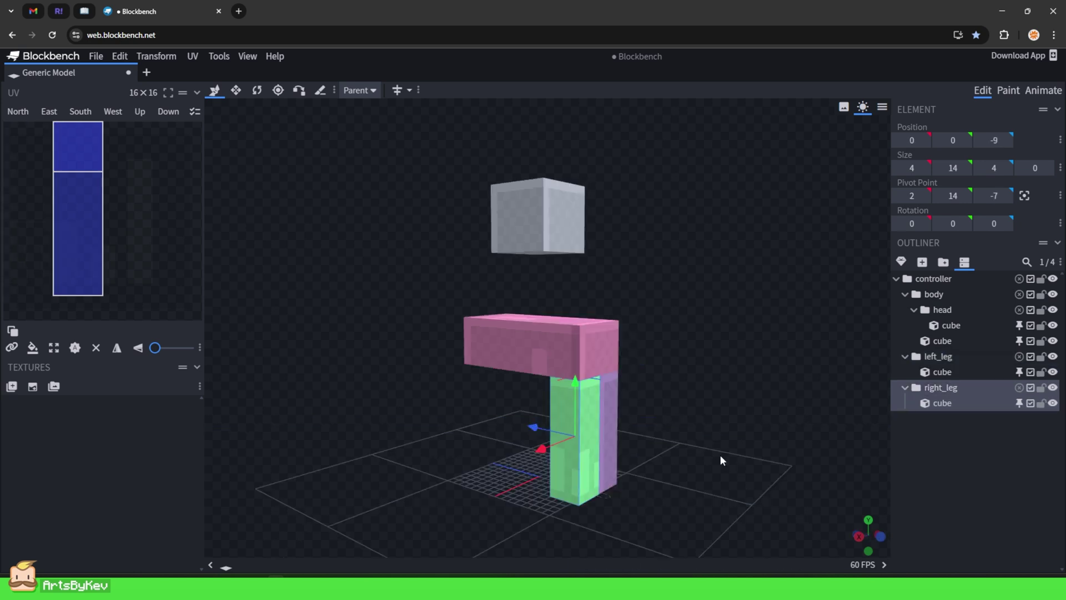
Duplicate the right_leg group, move the copy under the torso's rear to Z position 5 and rename it right_rear_leg.
key(ctrl+d)
drag(541, 427, 444, 428)
double_click(984, 414)
key(BackSpace)
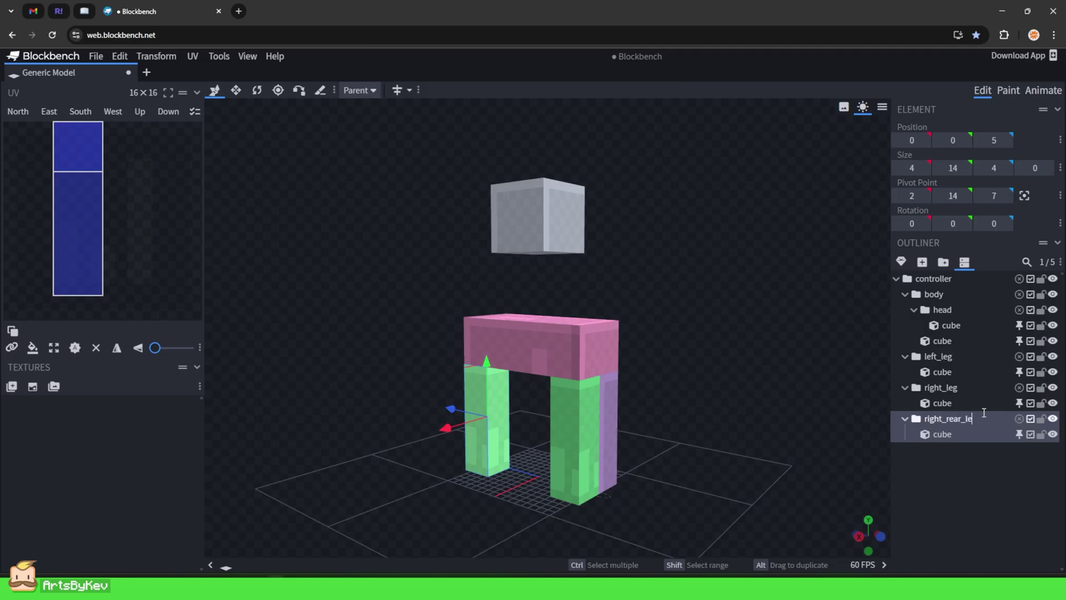
Rename the right_leg group as right_front_leg and delete the left_leg group.
double_click(942, 389)
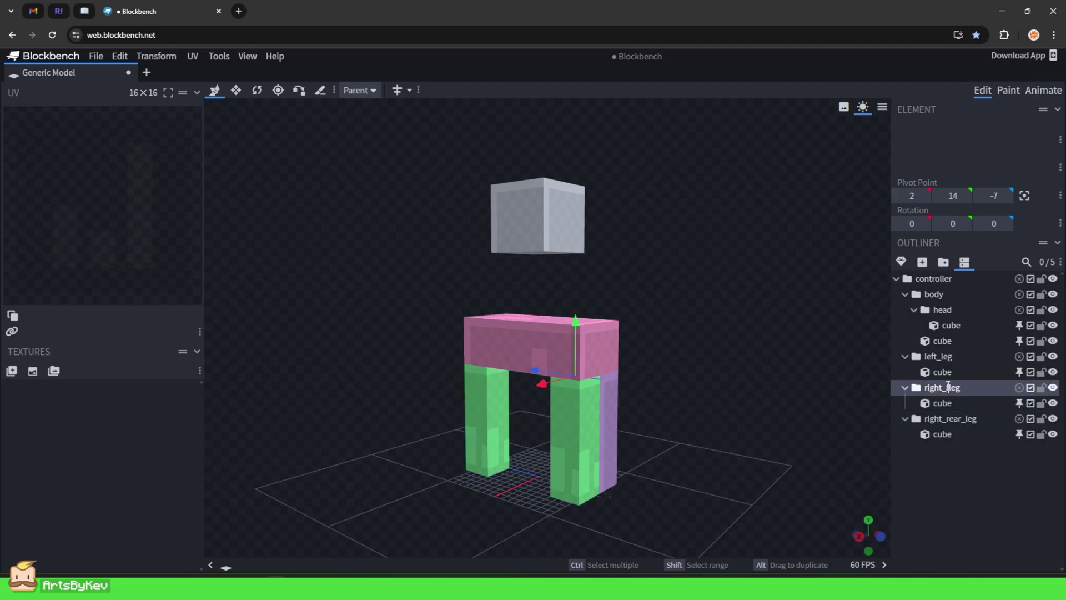
text(front_)
click(944, 355)
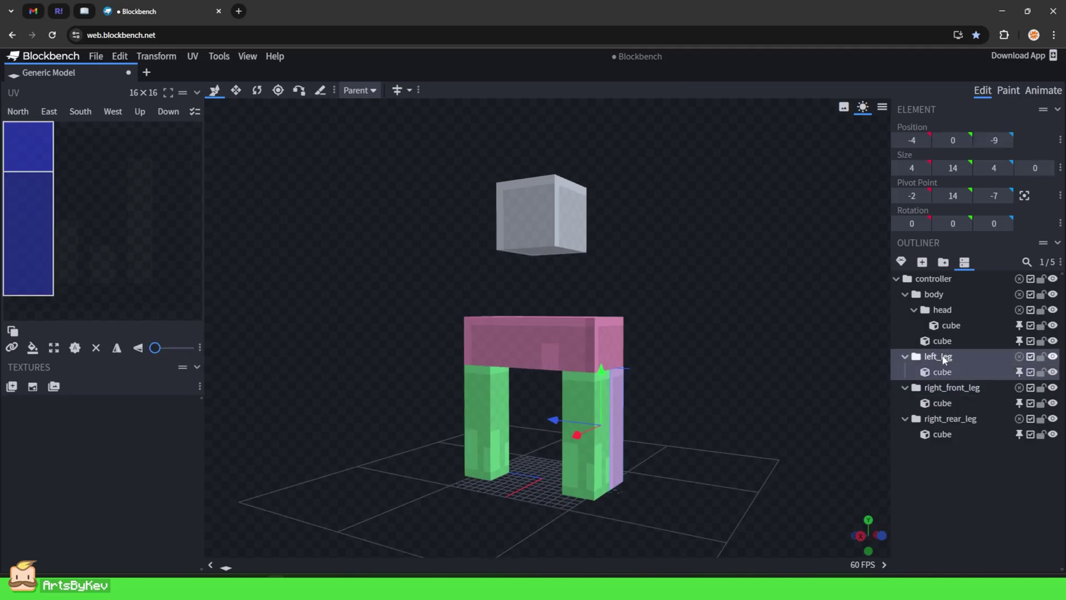
key(Delete)
Duplicate the right_rear_leg group and flip the copy along X to form left_rear_leg.
click(959, 388)
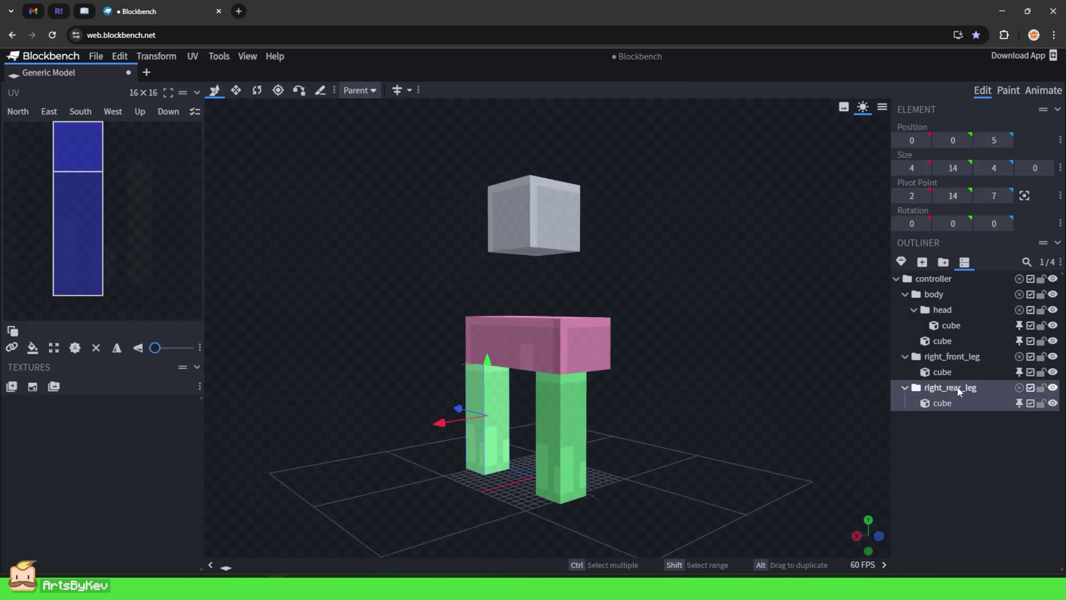
key(ctrl+d)
click(156, 56)
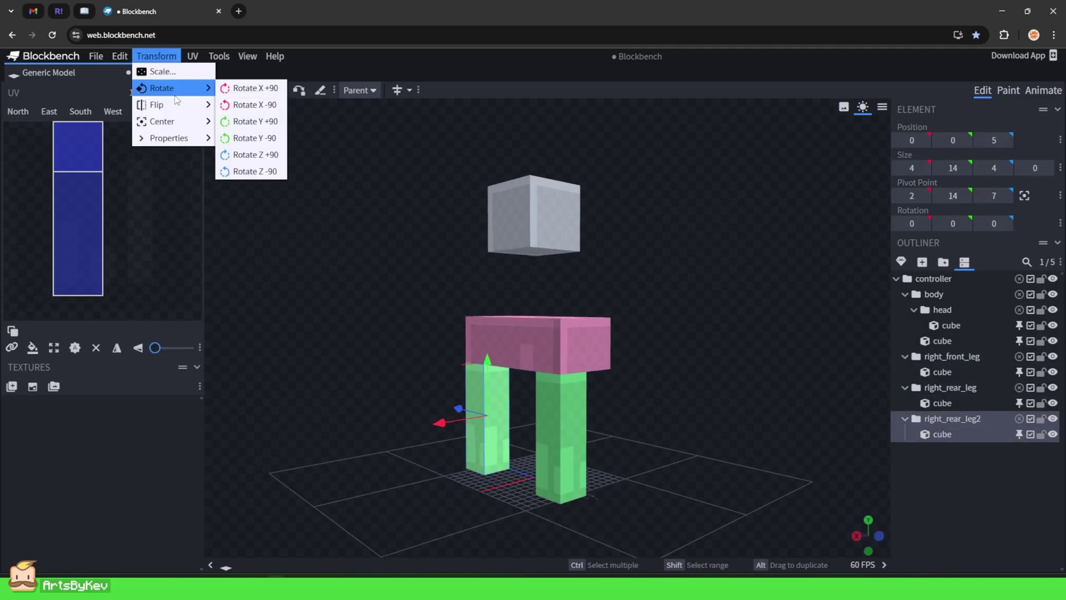
mouse_move(169, 105)
click(242, 106)
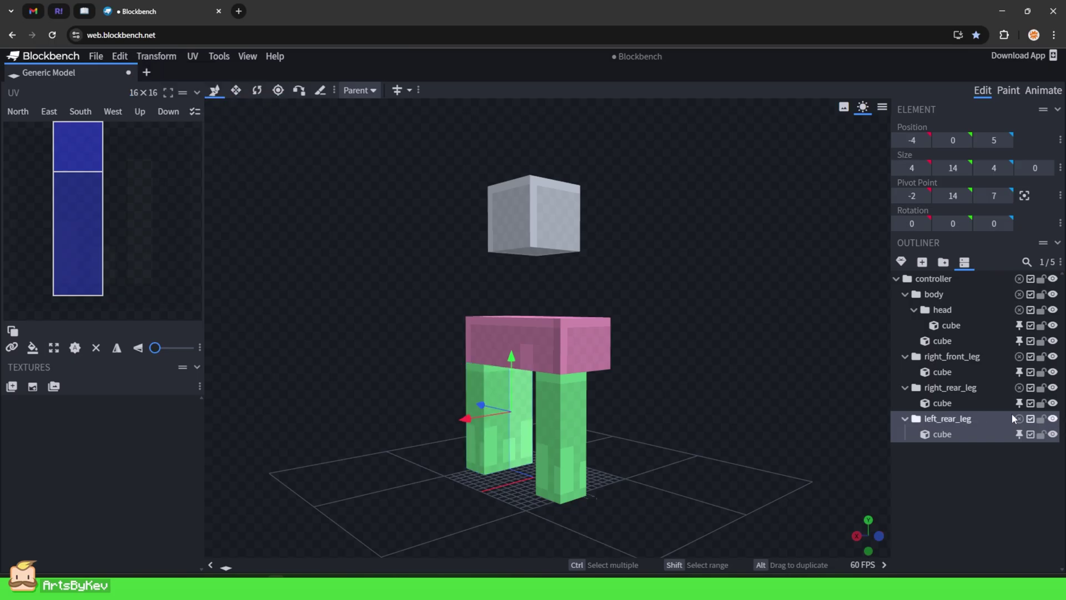
Duplicate the right_front_leg group and flip the copy along X to form left_front_leg.
click(956, 360)
key(ctrl+d)
click(157, 57)
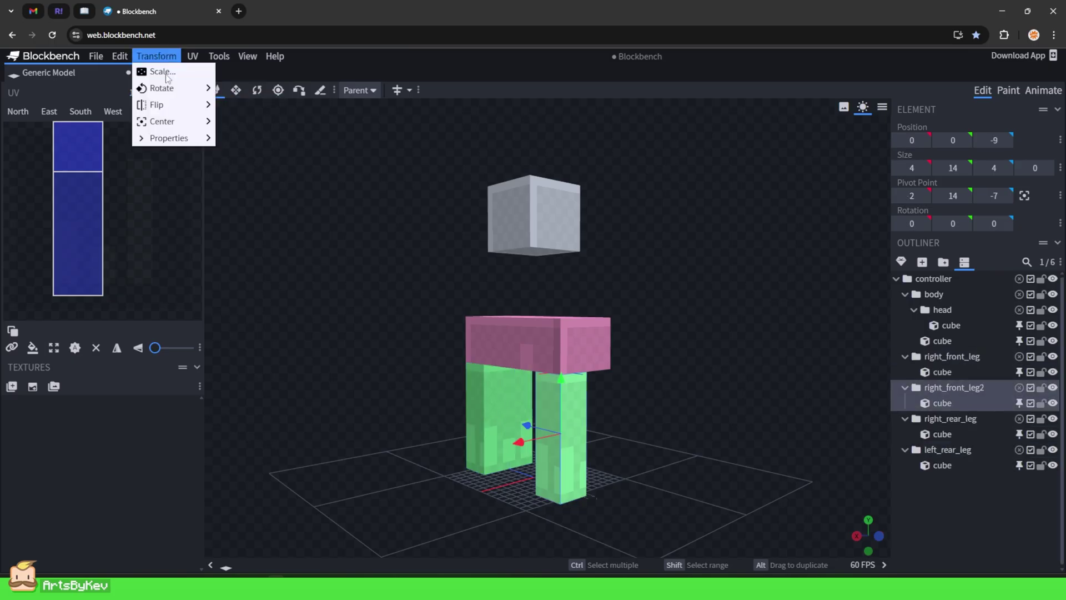
mouse_move(161, 105)
click(233, 105)
Shift the right_rear_leg group one unit outward along X.
drag(511, 356, 717, 394)
drag(521, 333, 578, 367)
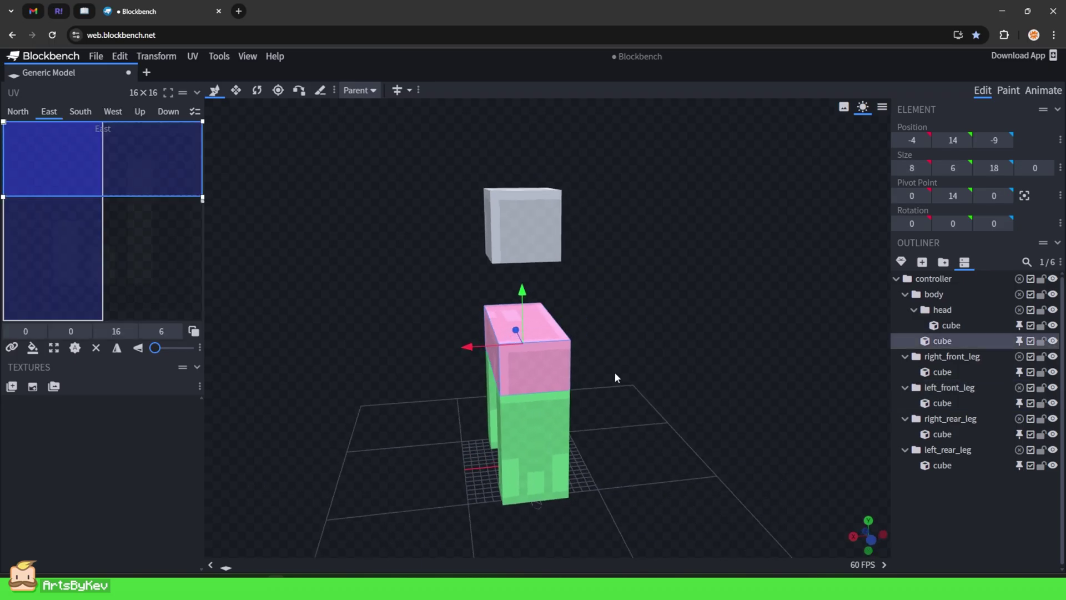
key(v)
click(950, 419)
key(v)
drag(734, 434, 661, 451)
key(Left)
Shift the right_front_leg group one unit outward, to X position 1.
click(953, 387)
click(963, 358)
key(Right)
key(Left)
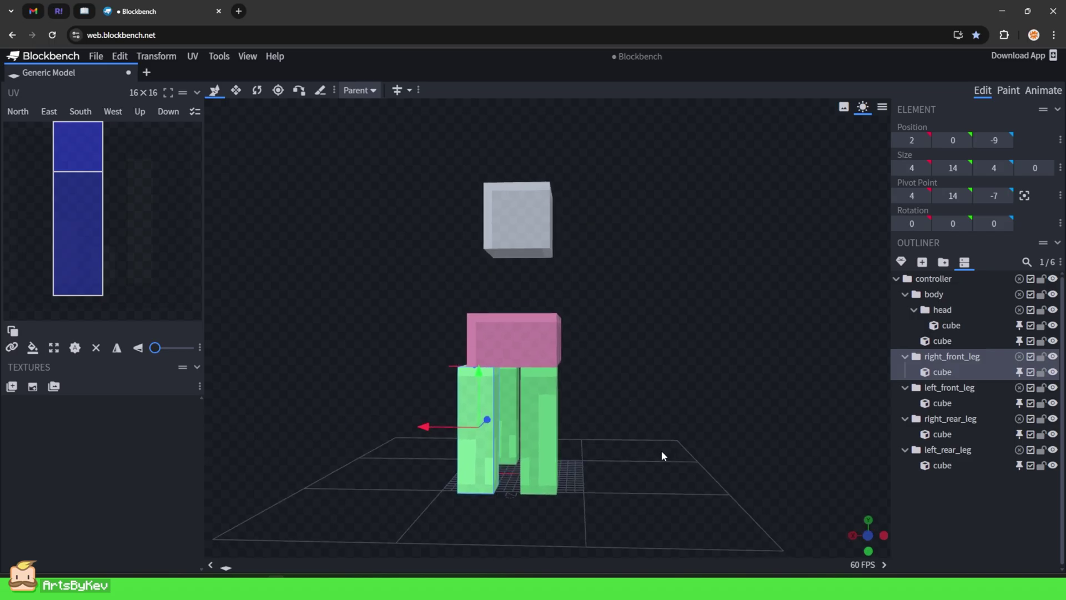
key(Right)
drag(651, 451, 424, 400)
key(Right)
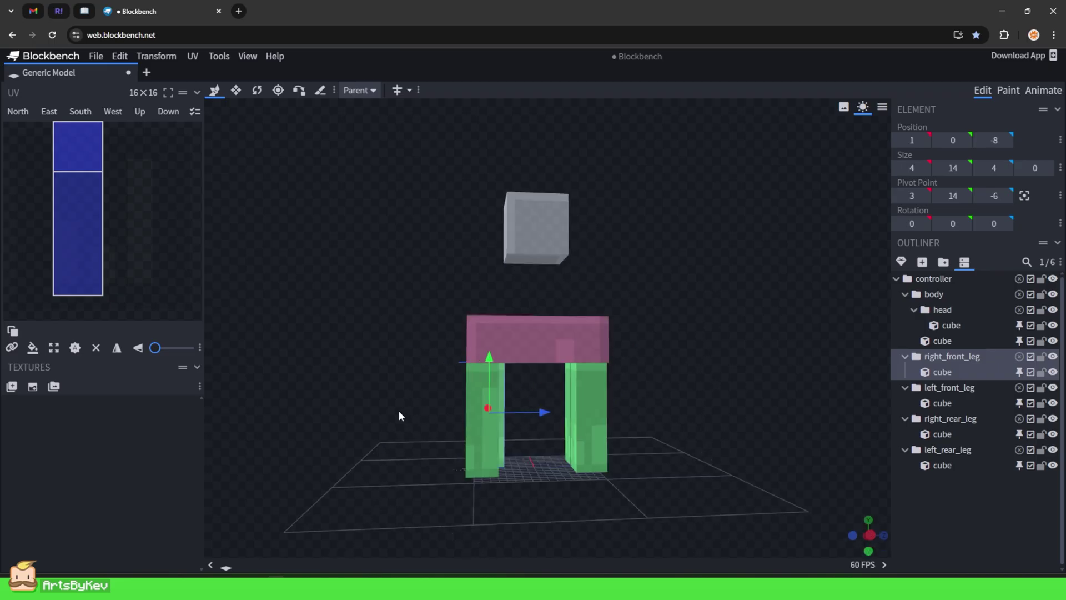
Shift the left_rear_leg group one unit outward along X, matching the legs on the other side.
drag(367, 432, 858, 442)
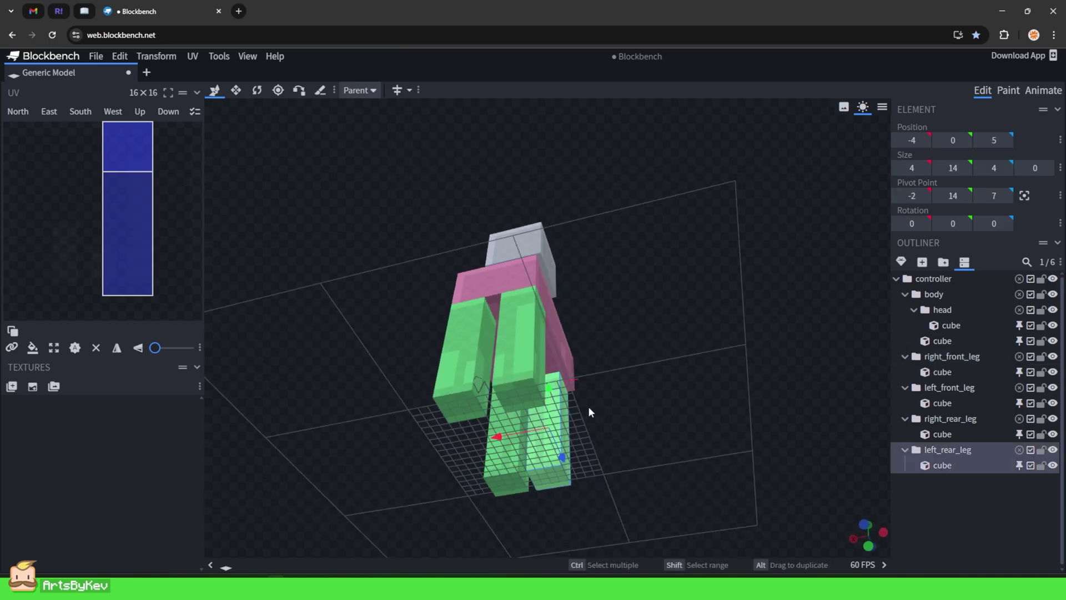
key(Right)
drag(588, 407, 449, 473)
Resize the torso cube to 10 wide, 6 high and 16 long.
click(578, 349)
key(s)
drag(593, 341, 580, 344)
drag(736, 445, 642, 347)
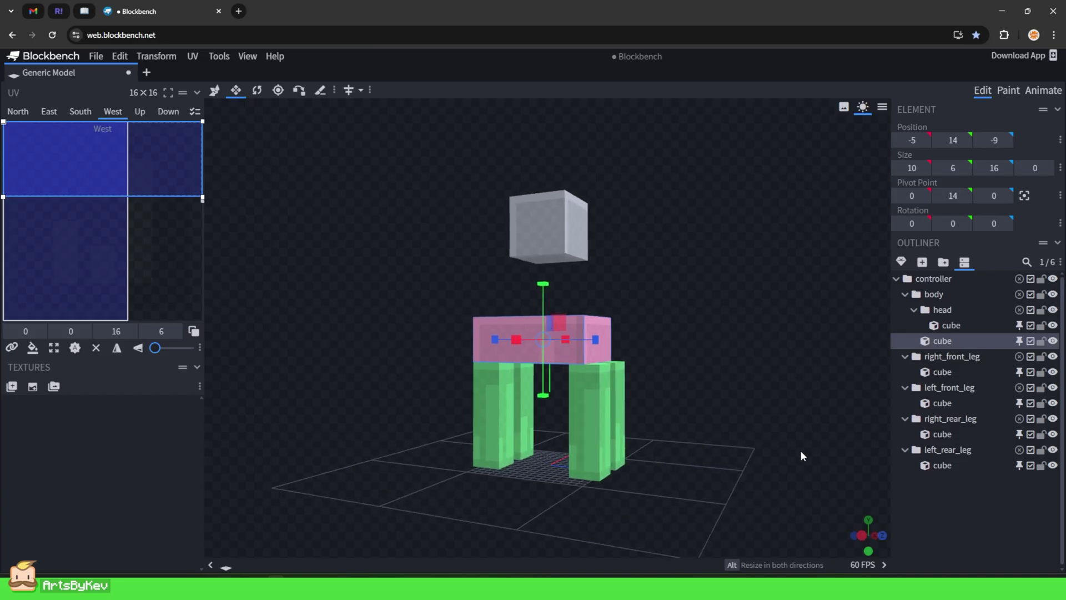
drag(803, 452, 387, 410)
key(v)
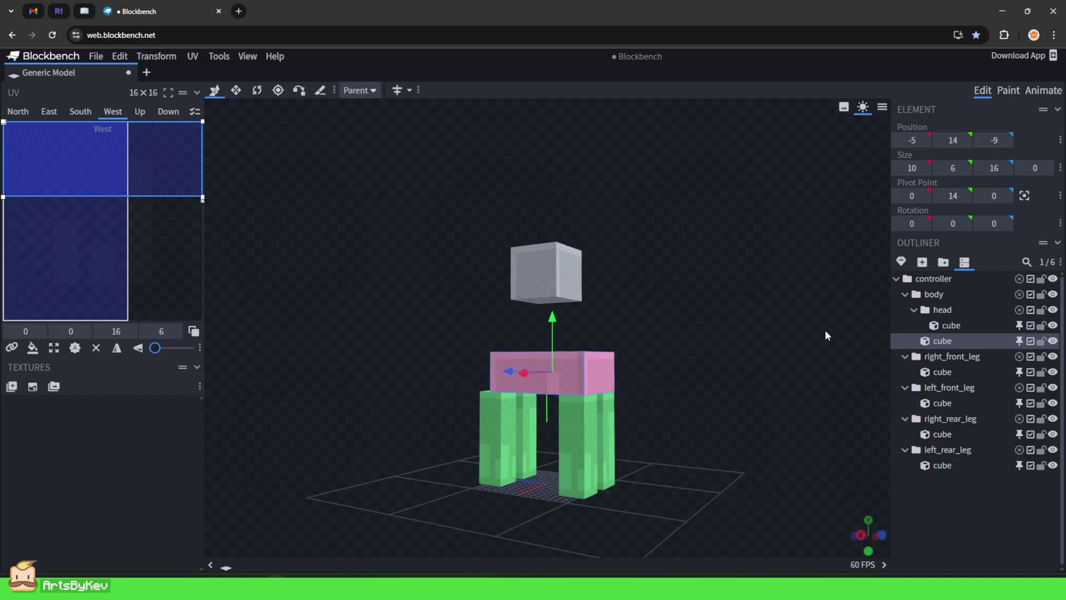
Move the head group down and forward onto the torso's front end, placing its cube at -4, 20, -13.
click(926, 308)
drag(669, 349, 725, 367)
drag(508, 278, 578, 278)
drag(622, 223, 644, 268)
drag(714, 388, 652, 371)
Move the head group's pivot point to 0, 20, -7, where the head meets the torso.
click(276, 89)
drag(447, 197, 474, 231)
drag(572, 359, 561, 355)
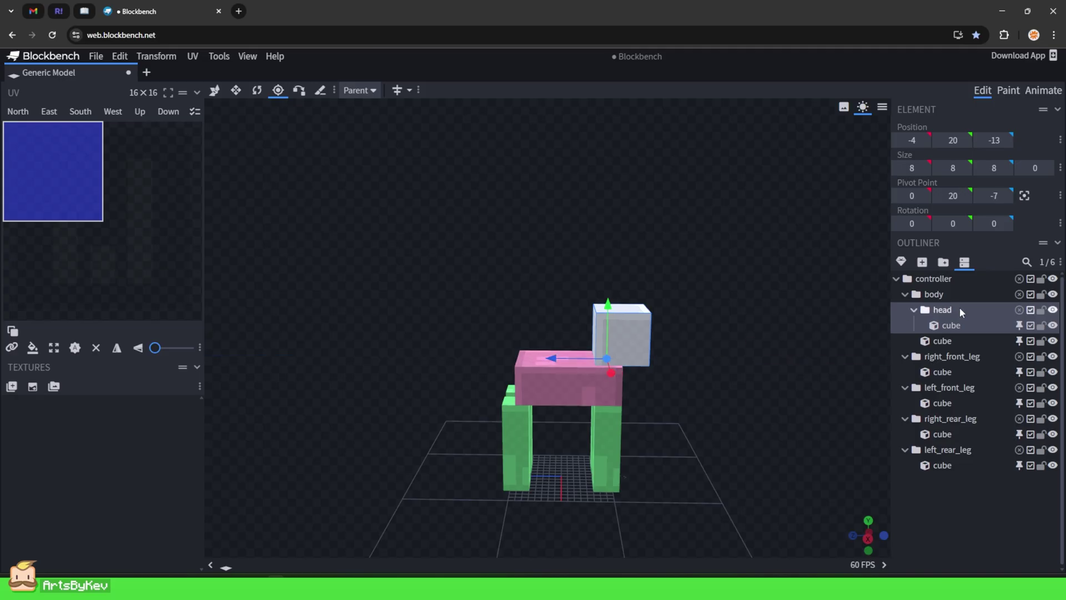
click(952, 326)
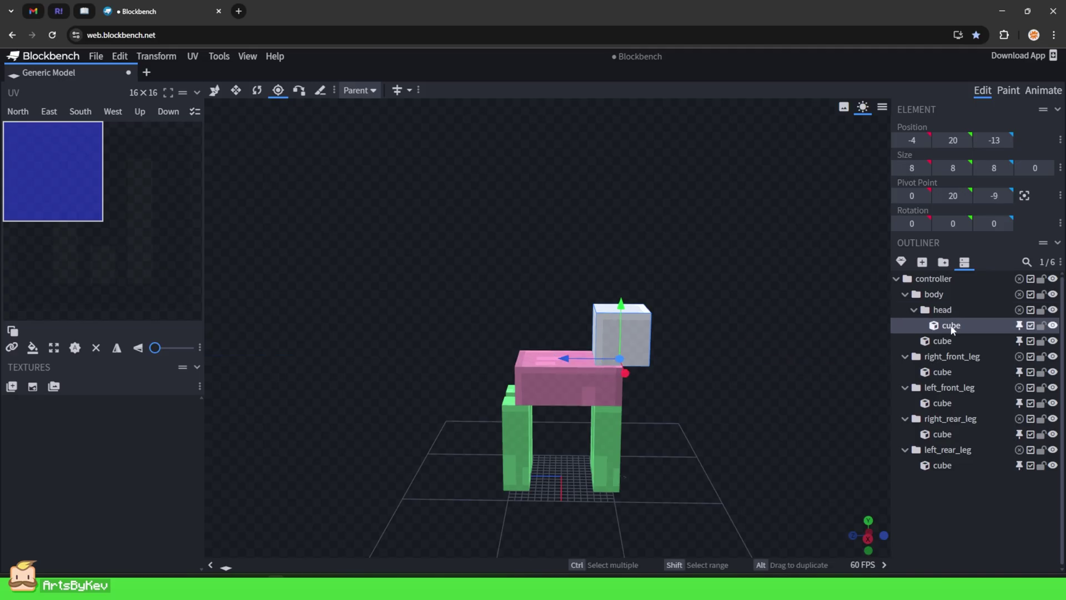
drag(693, 431, 702, 409)
click(944, 311)
scroll(746, 317, up, 3)
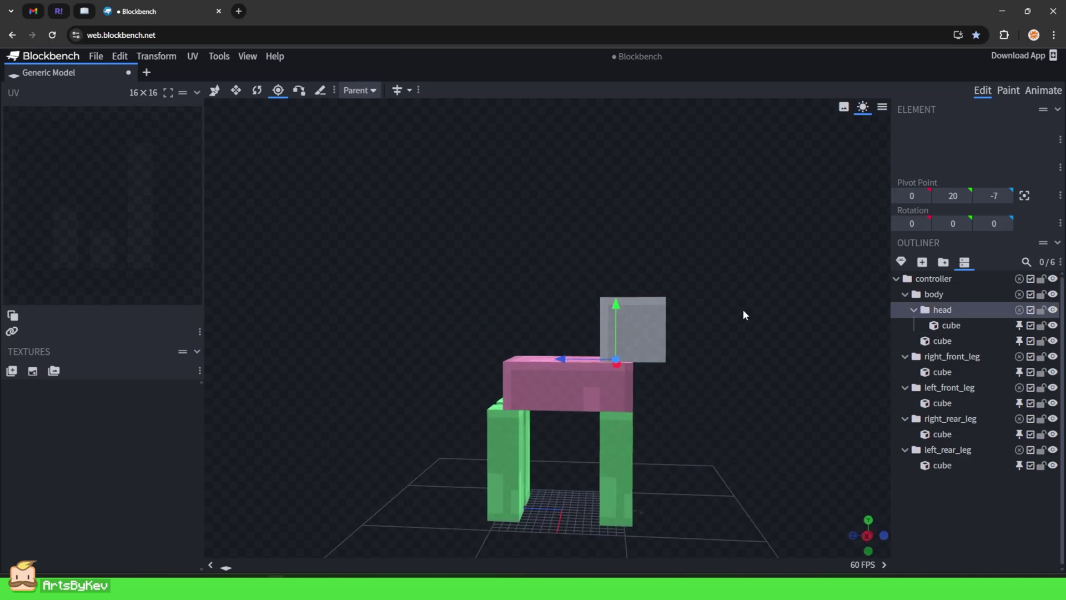
right_drag(779, 340, 725, 334)
drag(735, 334, 748, 332)
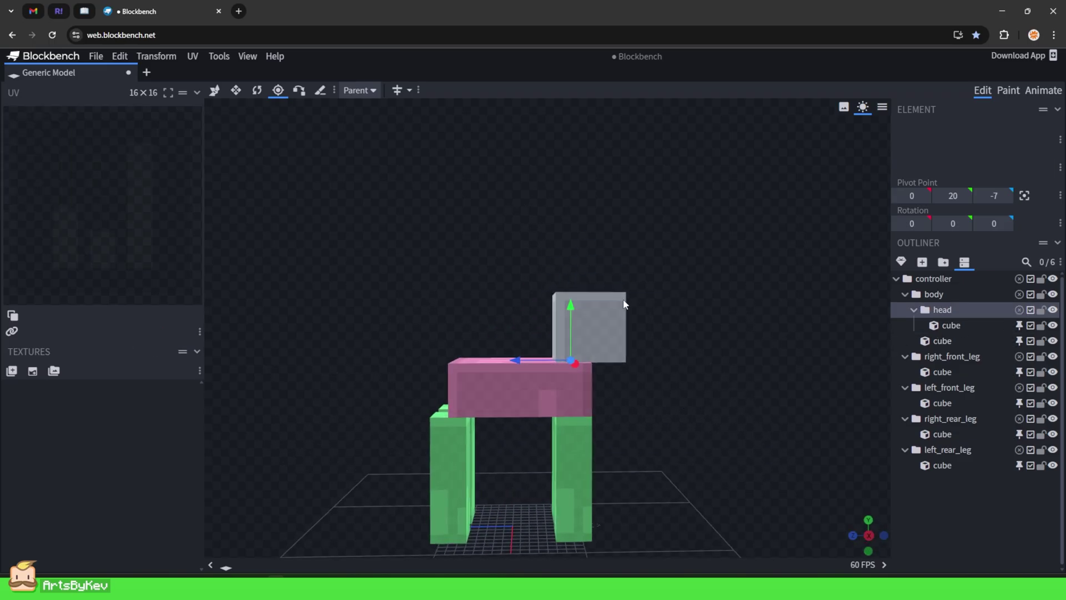
Duplicate the head cube, move the copy 7 units forward along Z and shrink it into a small snout.
drag(751, 346, 567, 365)
click(514, 340)
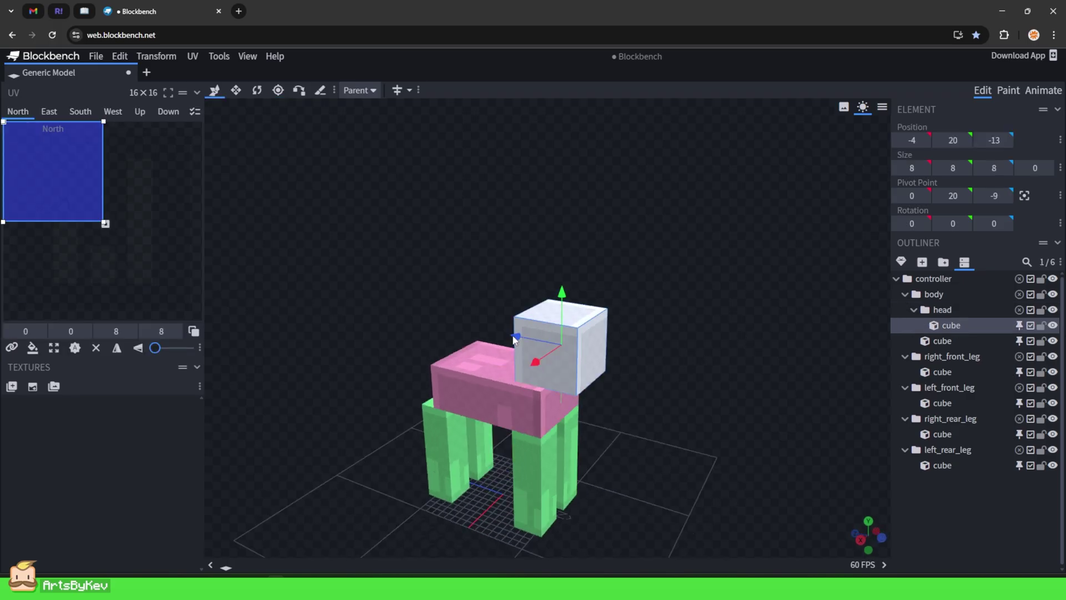
key(ctrl+d)
drag(514, 336, 572, 352)
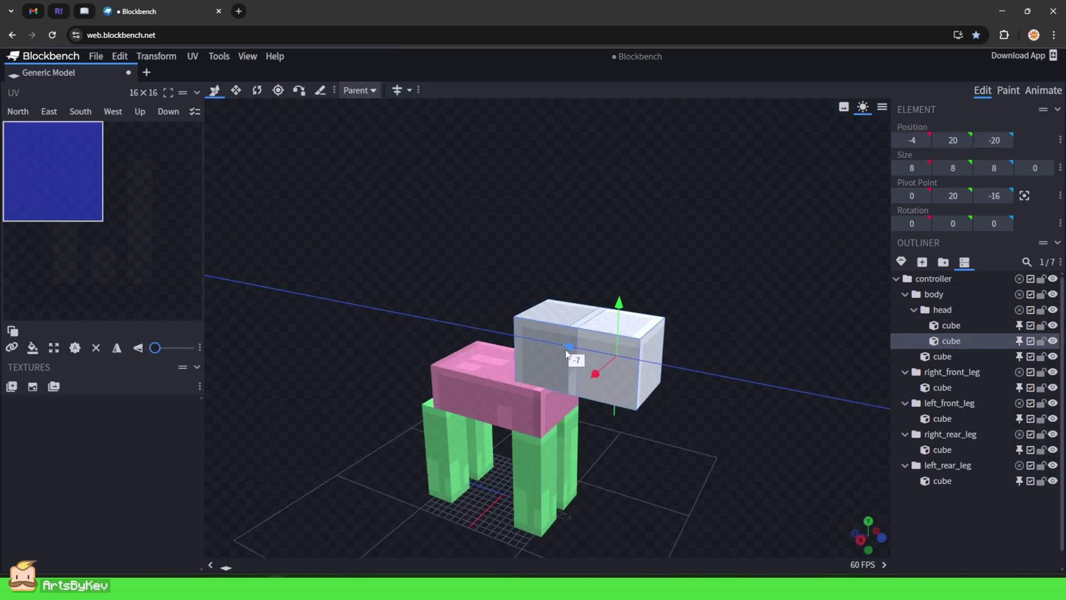
key(s)
drag(682, 368, 638, 360)
drag(607, 304, 608, 349)
click(745, 491)
drag(745, 491, 544, 399)
Add two small ears on top of the head by raising a duplicate of the head cube and shrinking it into shape.
click(569, 333)
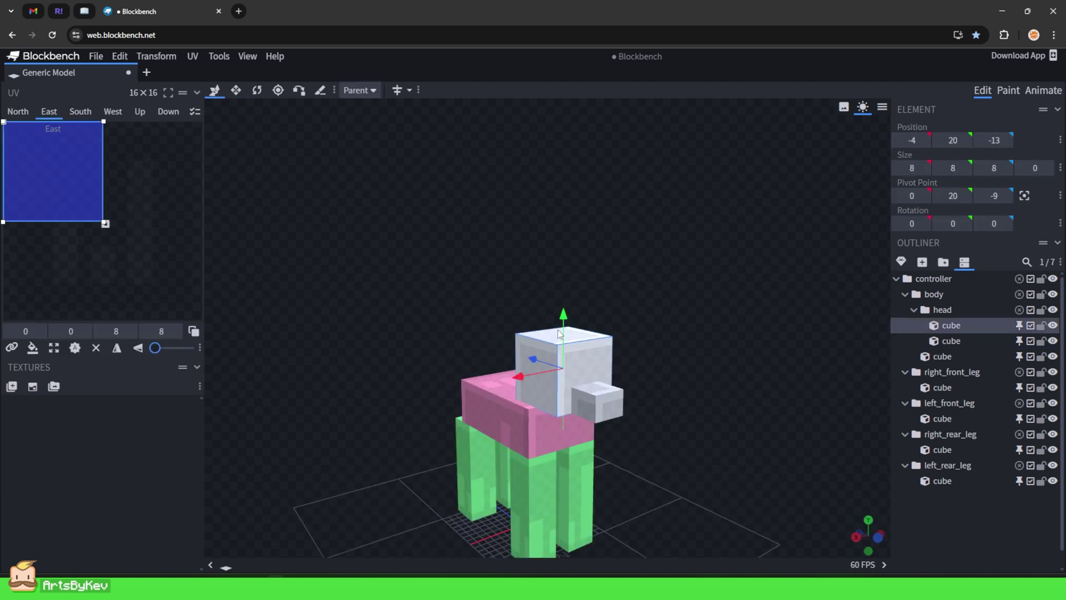
key(ctrl+d)
drag(563, 331, 570, 270)
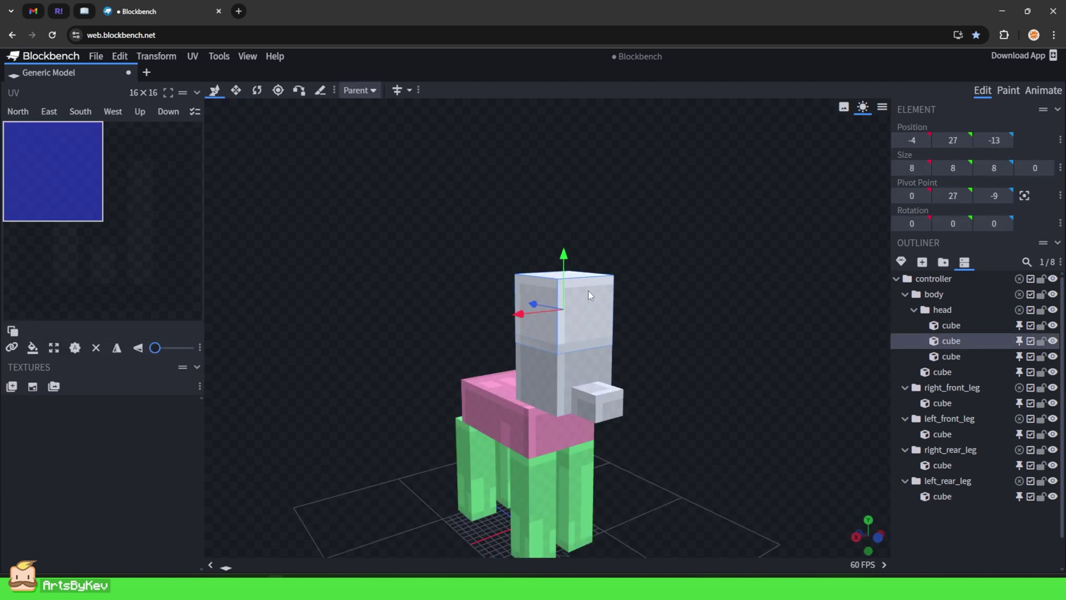
drag(525, 313, 510, 316)
key(s)
alt+drag(581, 318, 567, 316)
alt+drag(588, 305, 553, 305)
drag(529, 259, 531, 301)
drag(565, 339, 559, 338)
key(v)
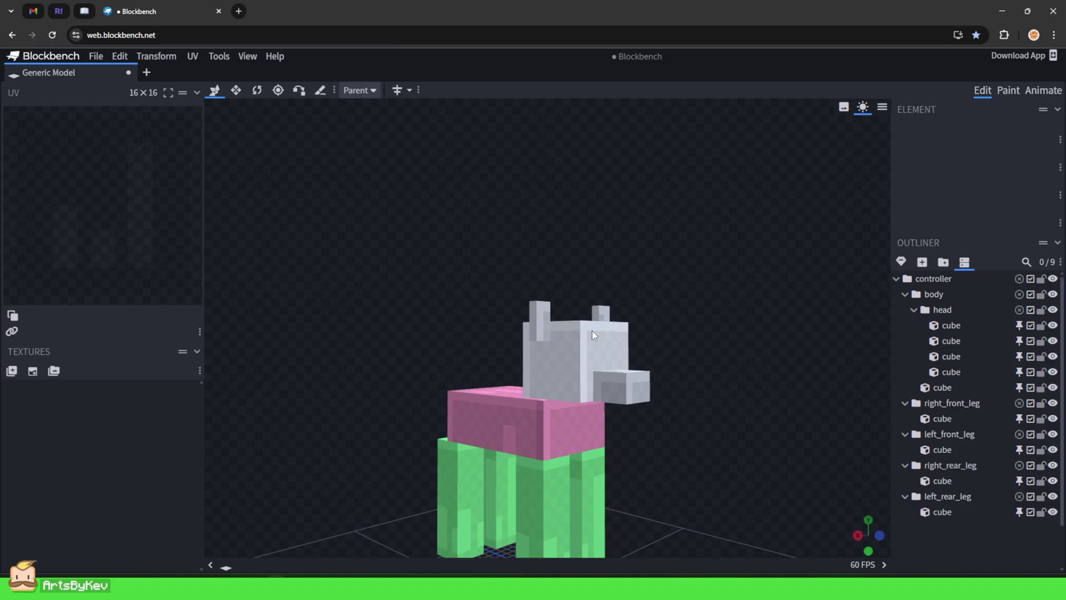
Inspect the head group, switch to Animate mode and check the body, head and leg groups in the hierarchy.
click(601, 351)
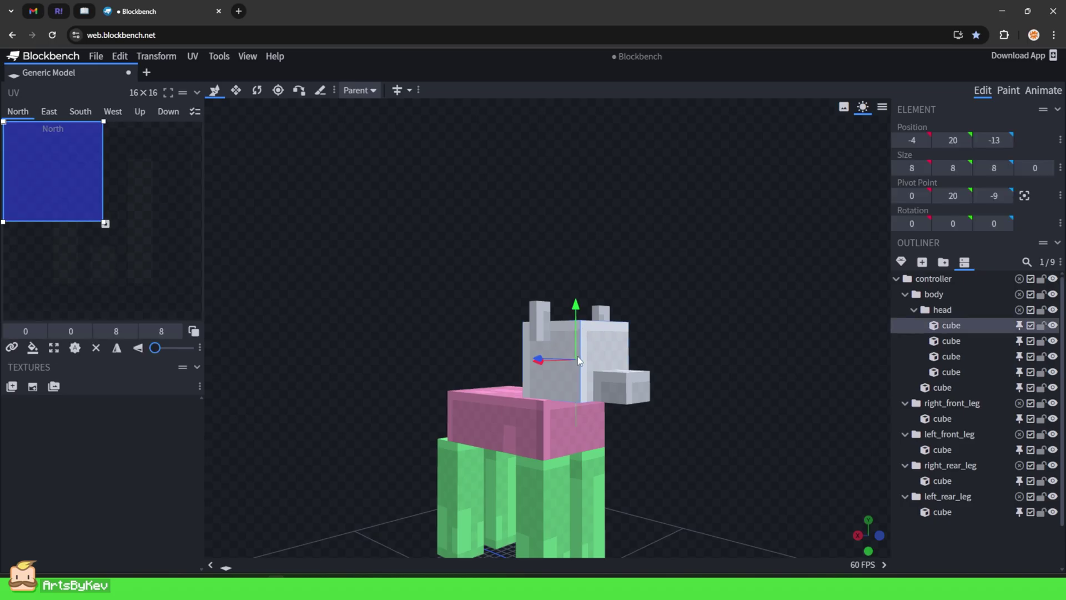
click(957, 310)
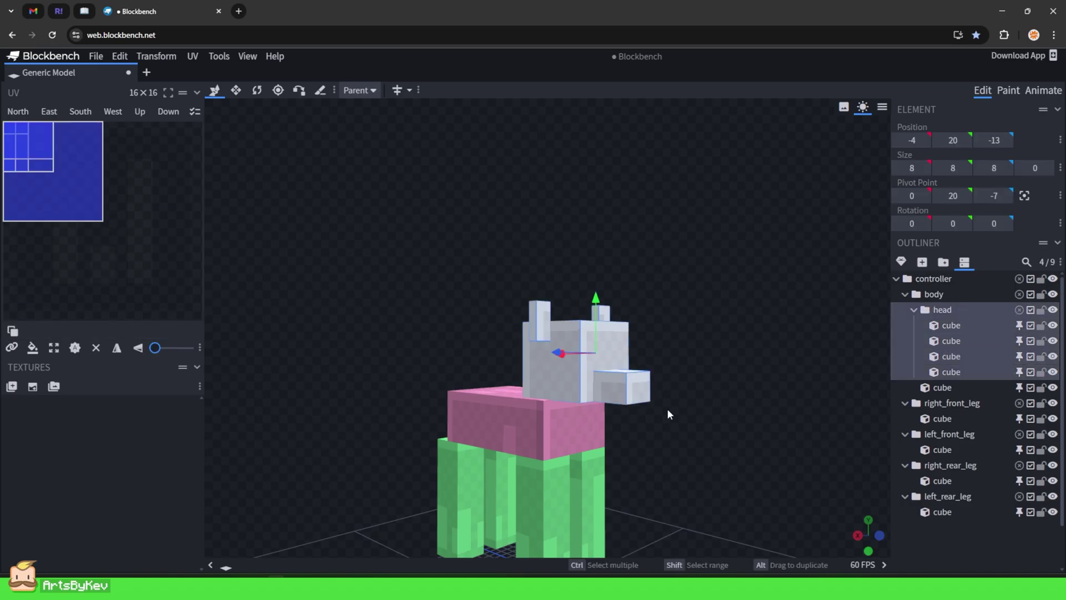
drag(668, 411, 567, 390)
drag(565, 385, 595, 383)
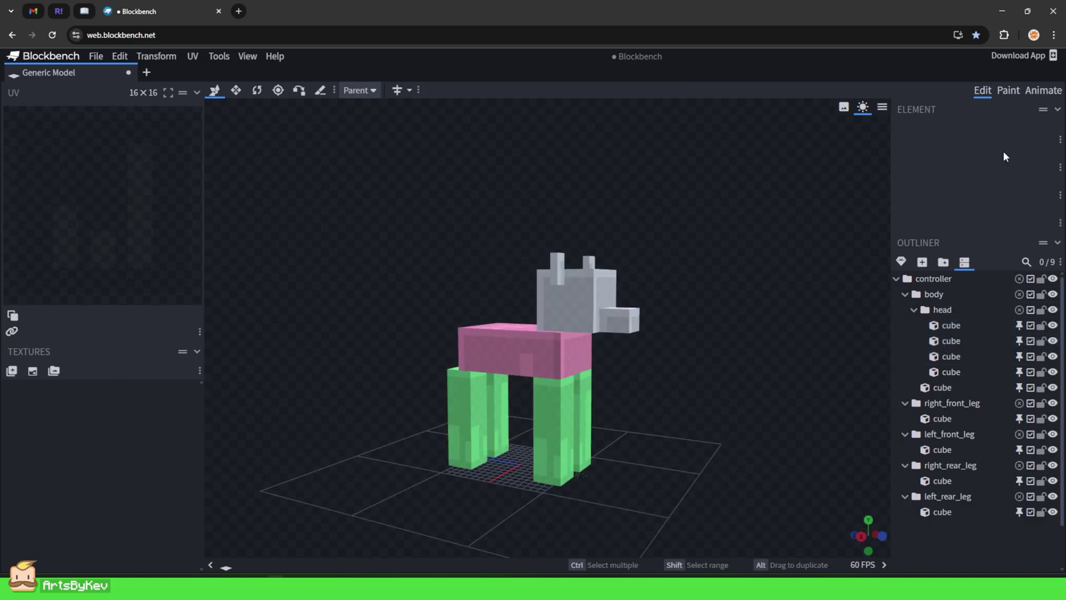
click(1046, 96)
drag(725, 289, 688, 306)
click(927, 196)
click(939, 225)
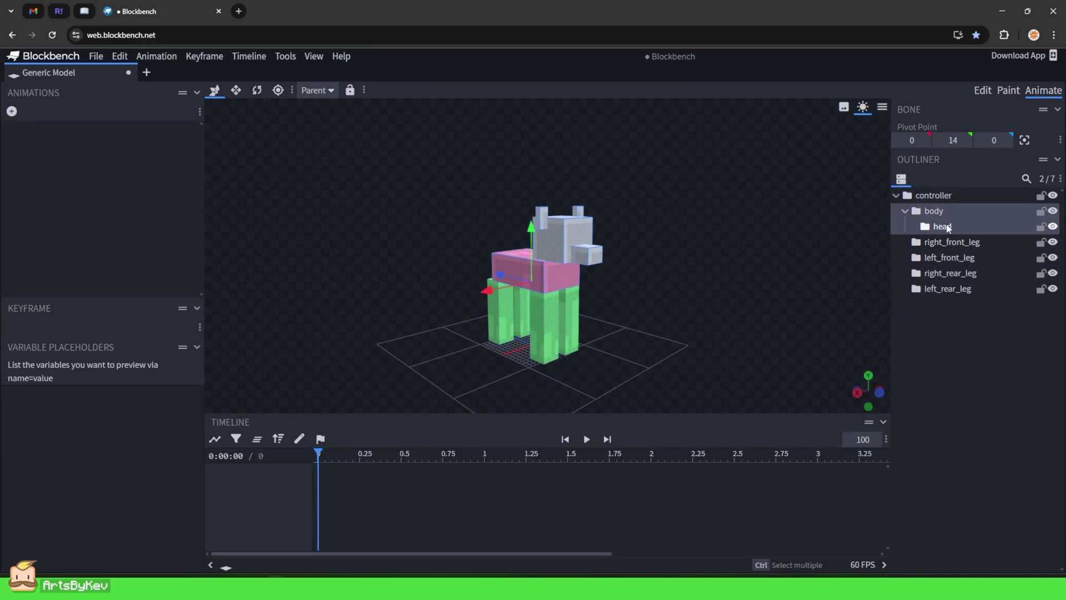
click(948, 258)
click(945, 275)
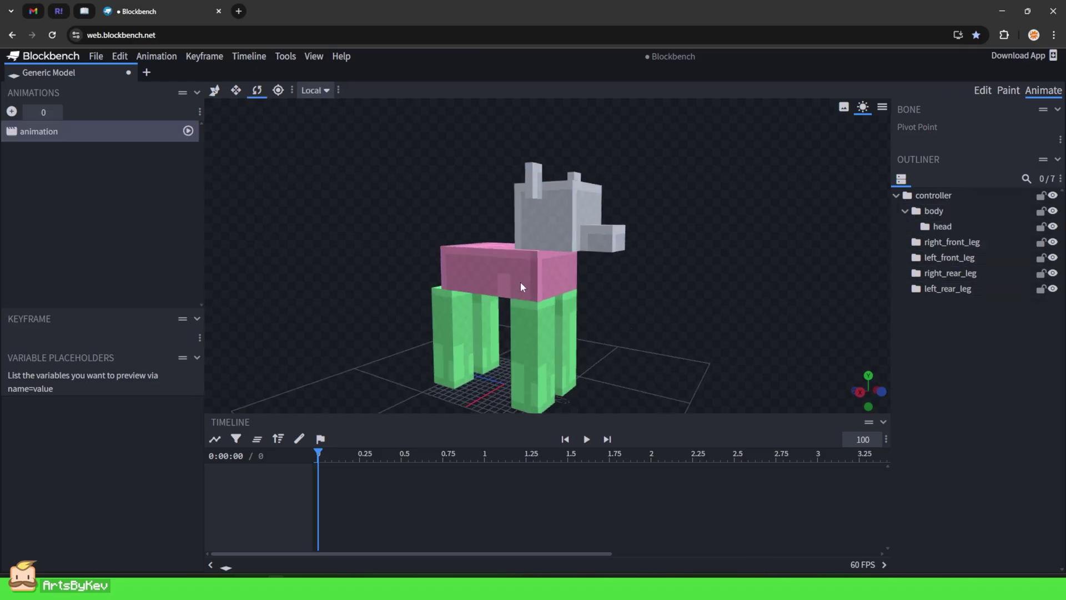
Tilt the body head-down in the animation, and rotate and reposition both rear legs at its raised end.
click(521, 287)
drag(539, 281, 723, 352)
click(482, 312)
key(v)
drag(427, 279, 511, 217)
key(r)
key(v)
drag(473, 265, 464, 264)
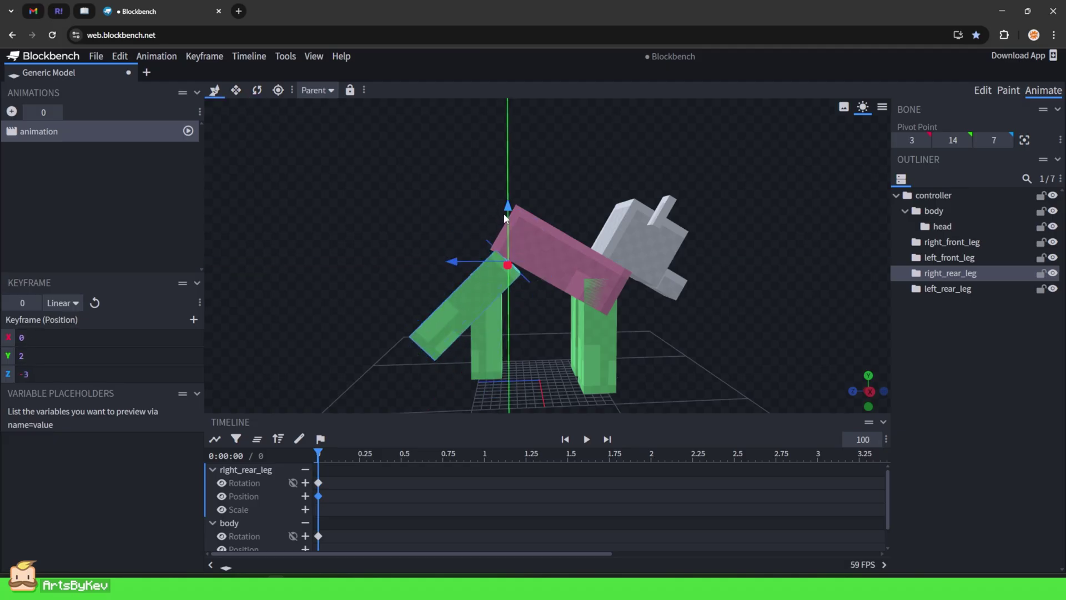
drag(504, 217, 506, 212)
drag(363, 260, 377, 272)
drag(489, 333, 555, 345)
scroll(495, 345, up, 3)
Lower the right_front_leg and left_front_leg groups to the tilted body, giving left_front_leg a Y position of -3.
click(591, 266)
scroll(638, 314, down, 3)
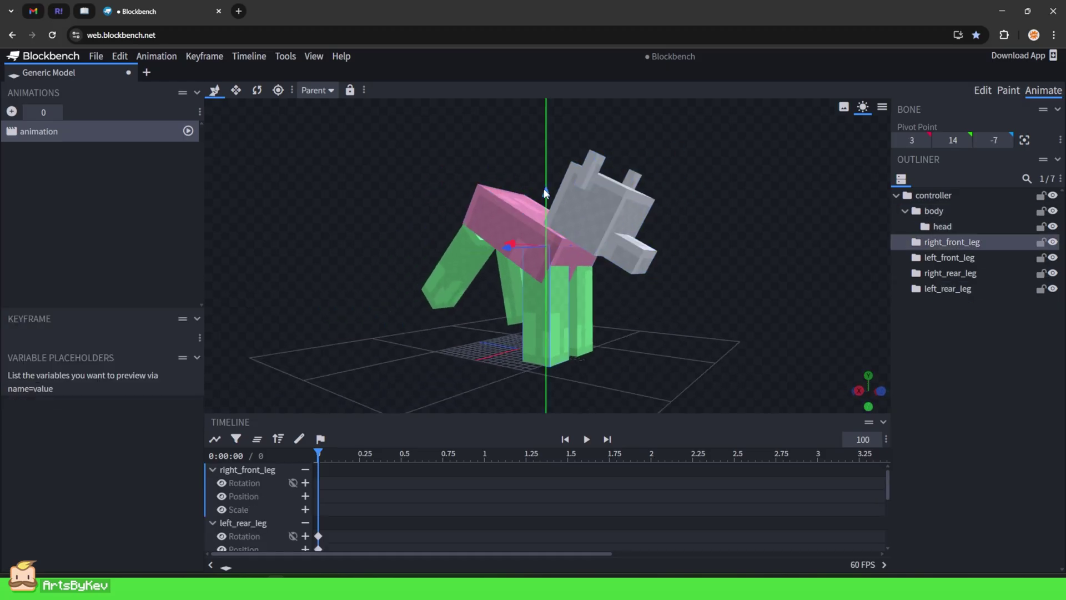
drag(545, 193, 576, 233)
click(588, 302)
drag(665, 358, 853, 254)
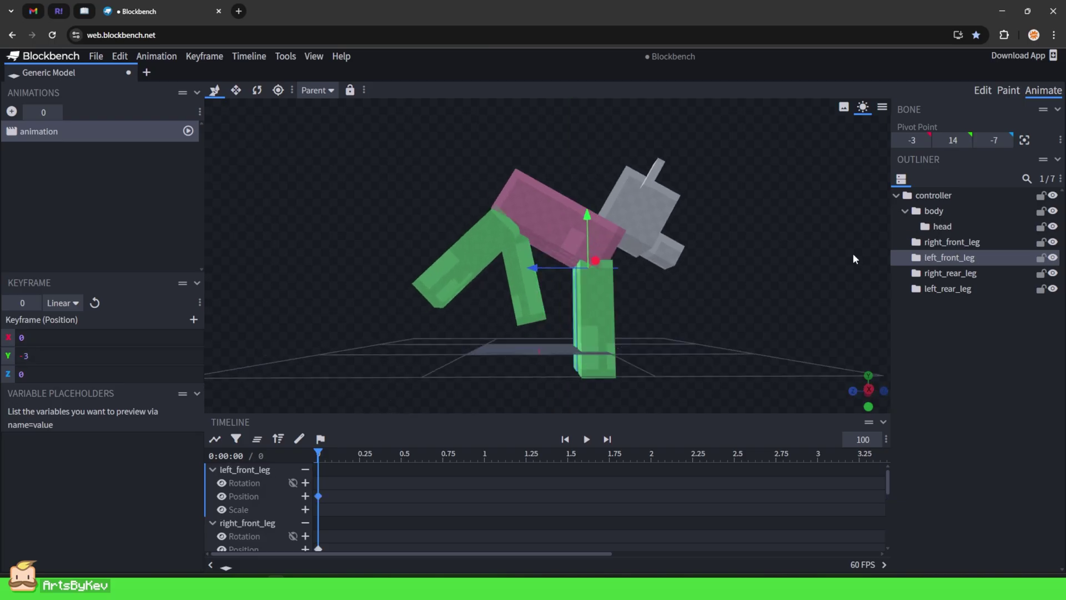
Raise the whole model with the controller group to a Y position of 3.
click(933, 197)
drag(549, 305, 551, 282)
drag(707, 336, 631, 274)
click(945, 370)
scroll(664, 332, down, 4)
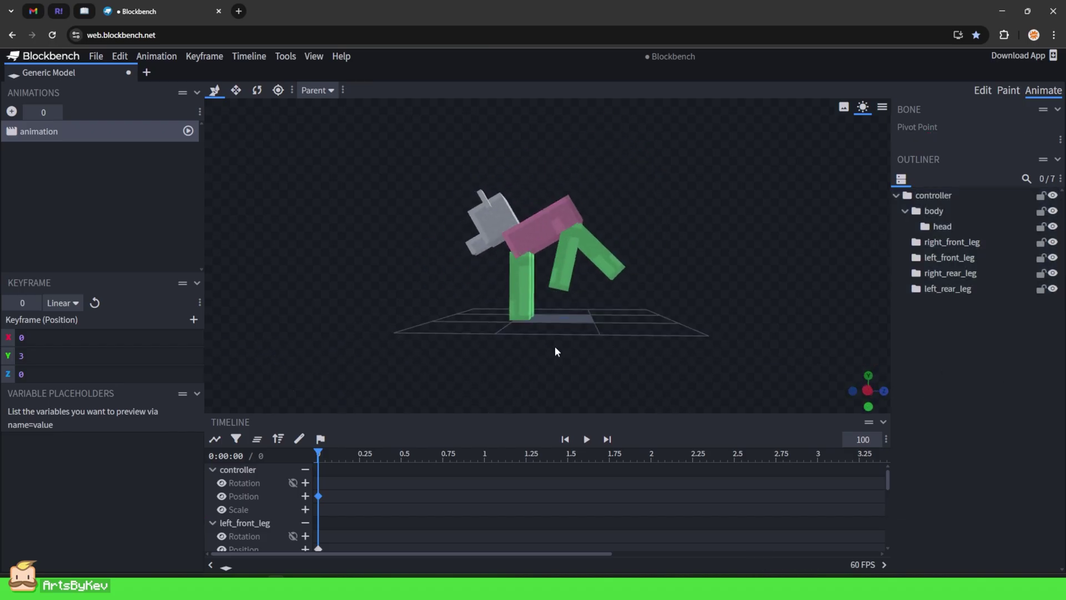
drag(555, 349, 812, 364)
Rotate the head upward on the tilted body and view the finished pose from several sides.
click(590, 231)
key(r)
drag(592, 231, 593, 182)
drag(686, 294, 665, 312)
click(859, 335)
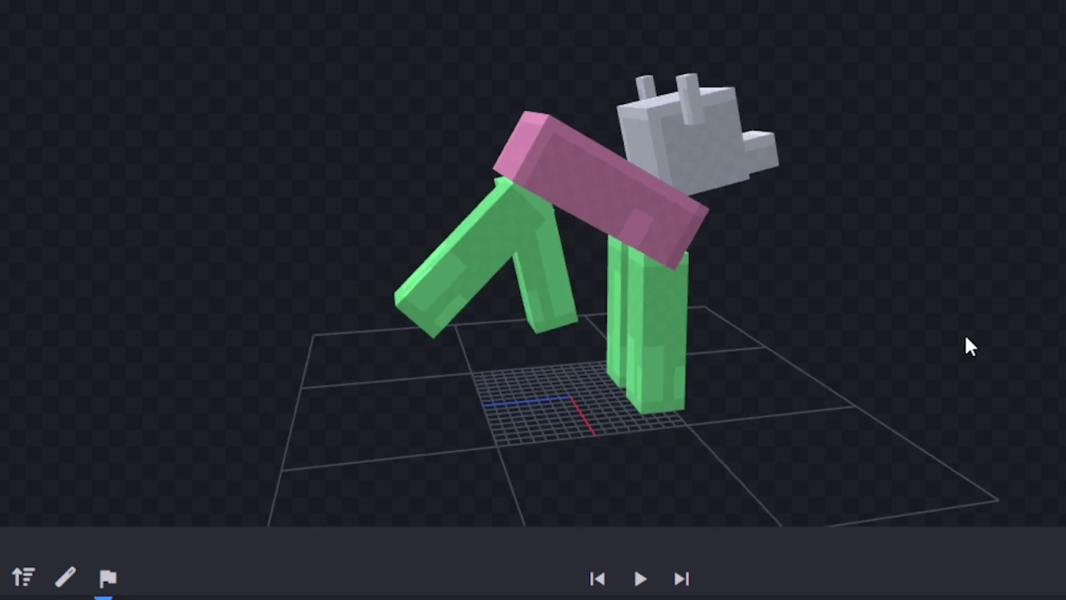
drag(747, 324, 593, 316)
drag(655, 328, 331, 333)
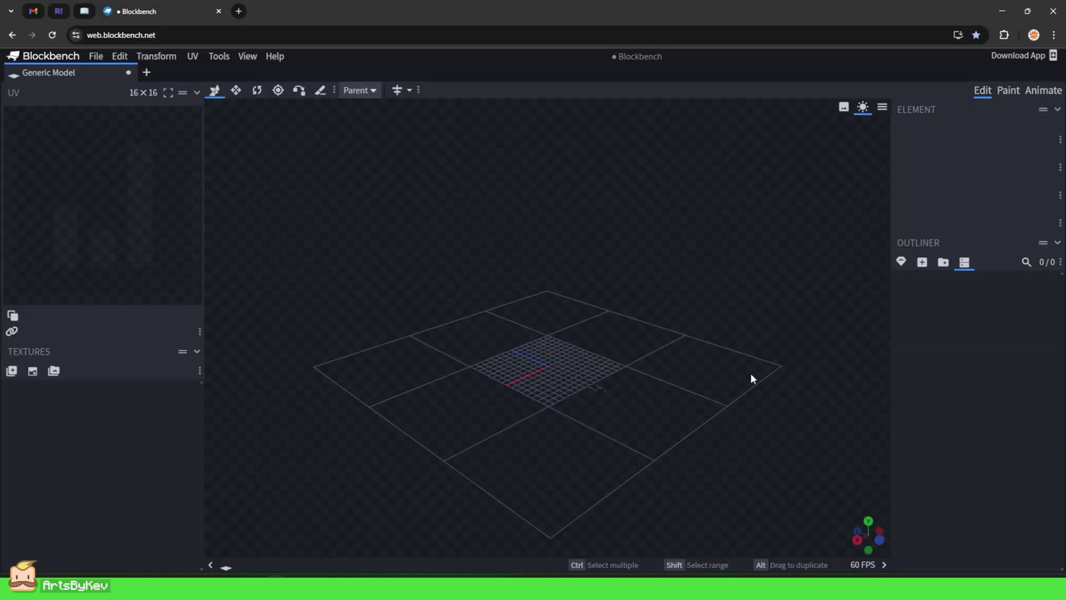
drag(750, 378, 674, 411)
scroll(672, 410, up, 2)
scroll(672, 410, up, 1)
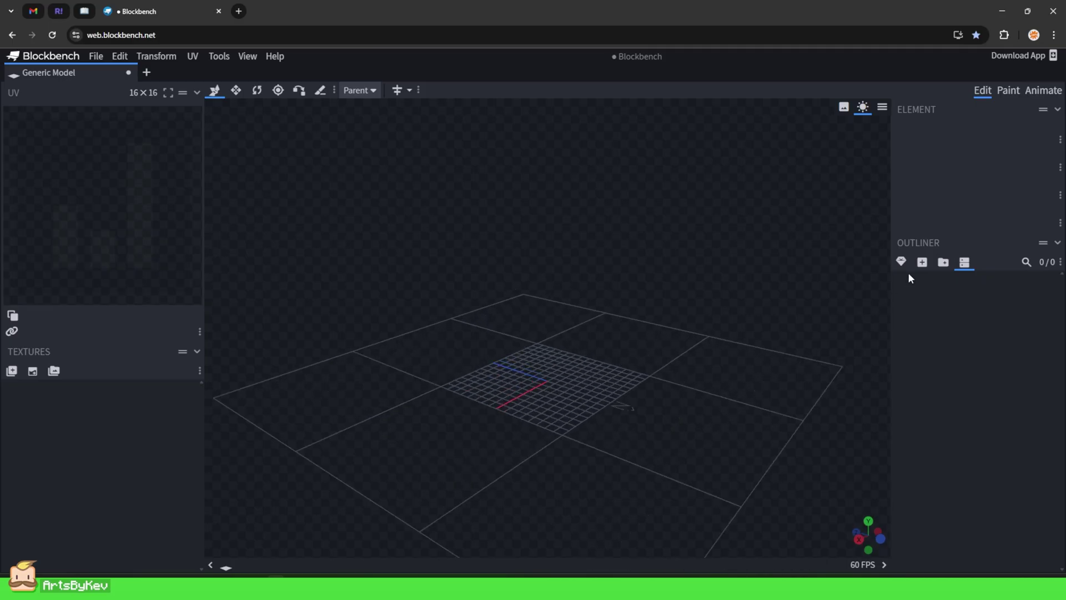
Add a cube sized 4 × 8 × 4 at position -2, 0, -2, standing over the pivot at the origin.
click(923, 261)
key(s)
drag(625, 359, 587, 382)
drag(526, 398, 515, 405)
drag(546, 319, 547, 293)
drag(626, 340, 604, 317)
key(v)
click(278, 91)
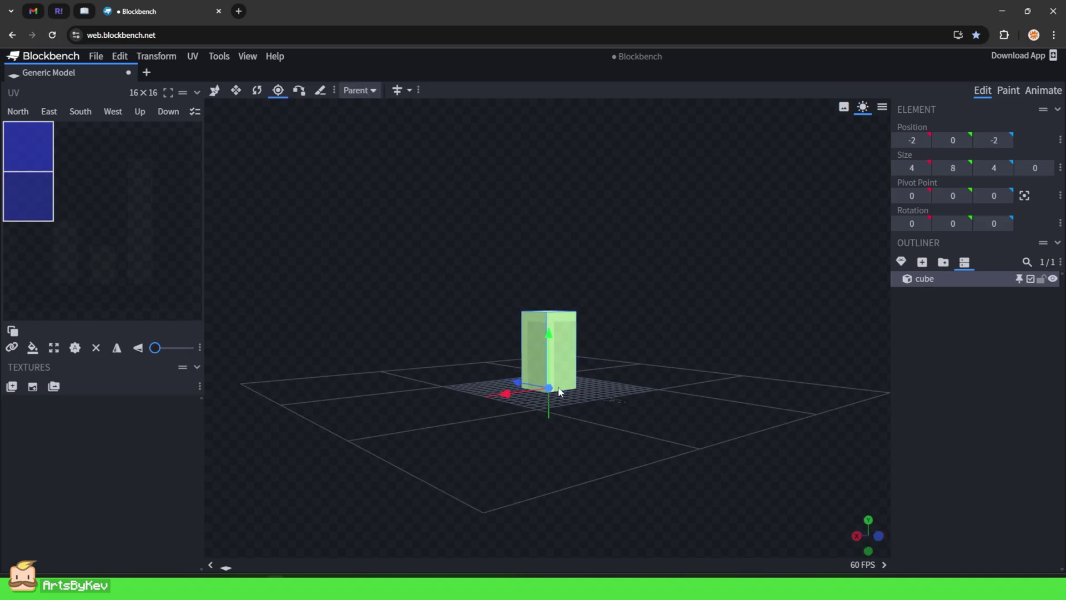
drag(760, 415, 764, 426)
Create a group named tentacle and put the cube inside it.
click(942, 263)
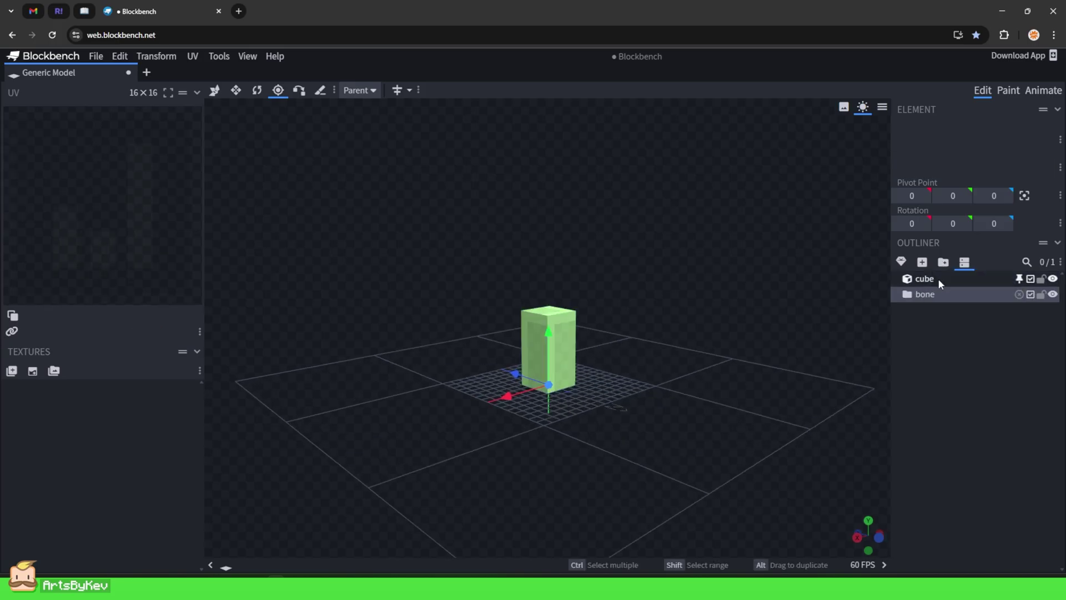
key(Return)
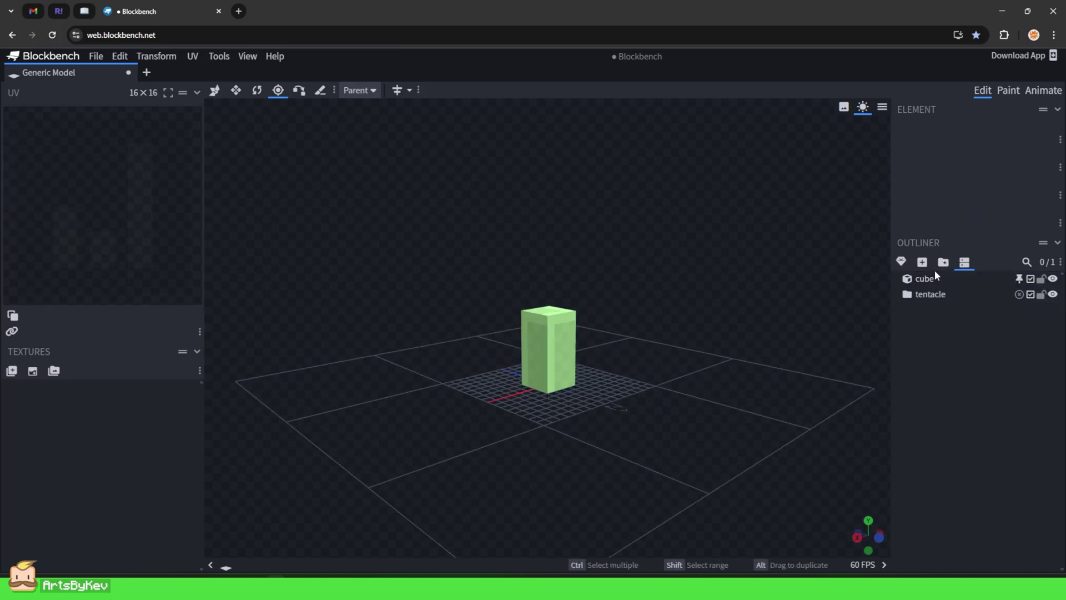
drag(934, 277, 931, 300)
drag(661, 364, 668, 366)
key(v)
right_drag(668, 366, 693, 351)
drag(693, 351, 655, 357)
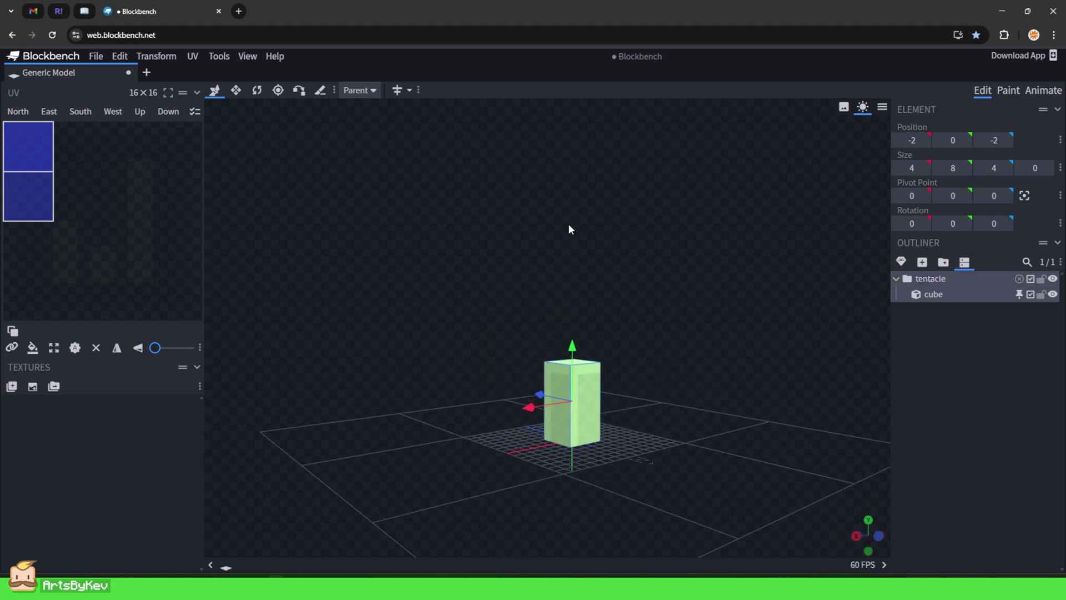
Duplicate the tentacle group, raise the copy to a Y position of 8, and nest it inside tentacle.
drag(715, 415, 666, 391)
key(ctrl+d)
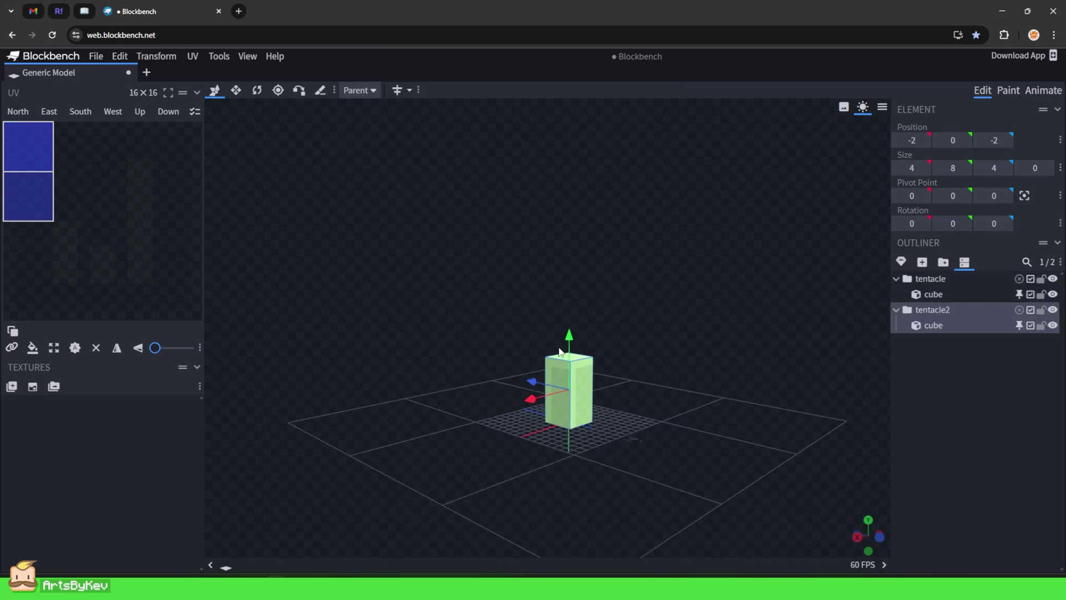
drag(568, 336, 583, 282)
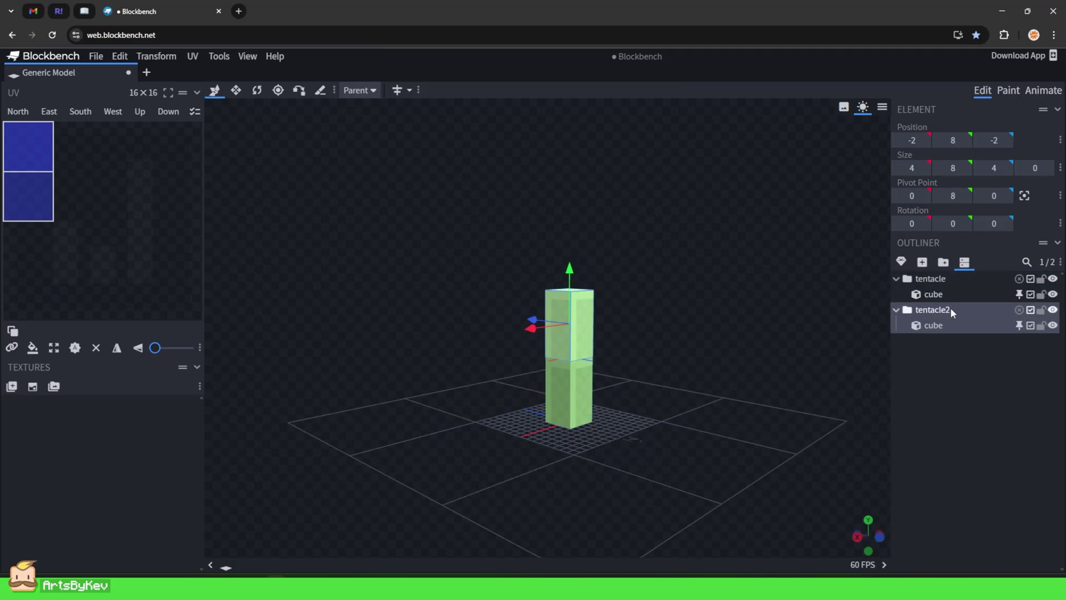
click(939, 326)
mouse_move(937, 311)
mouse_down()
mouse_move(937, 280)
mouse_move(942, 289)
mouse_move(949, 279)
mouse_move(947, 293)
mouse_up()
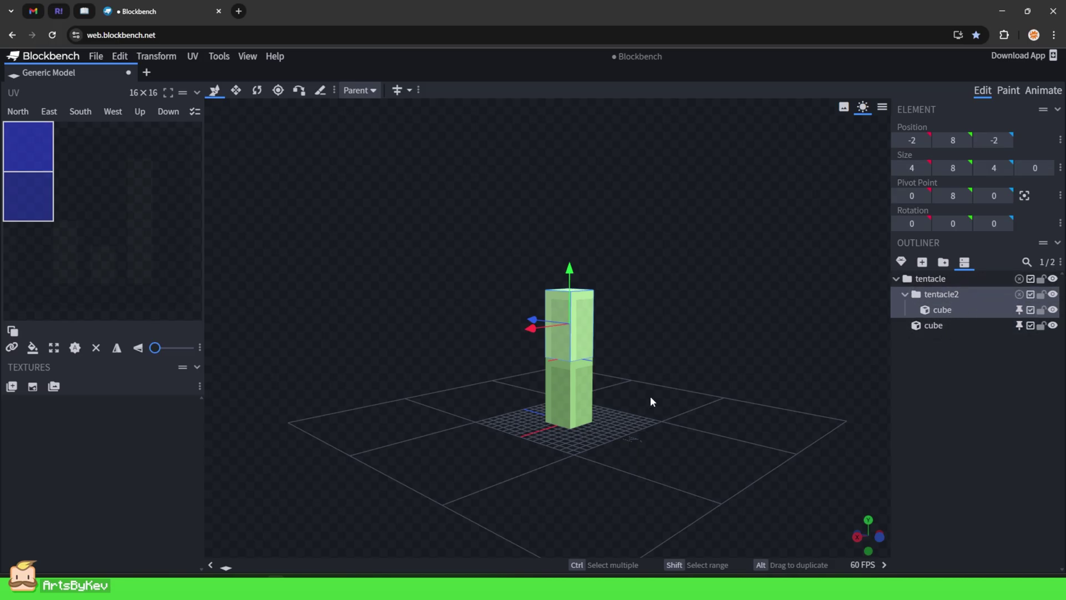
Duplicate the tentacle2 group, stack the copy on top of the column as a third segment, and nest it inside tentacle2.
click(562, 396)
click(590, 311)
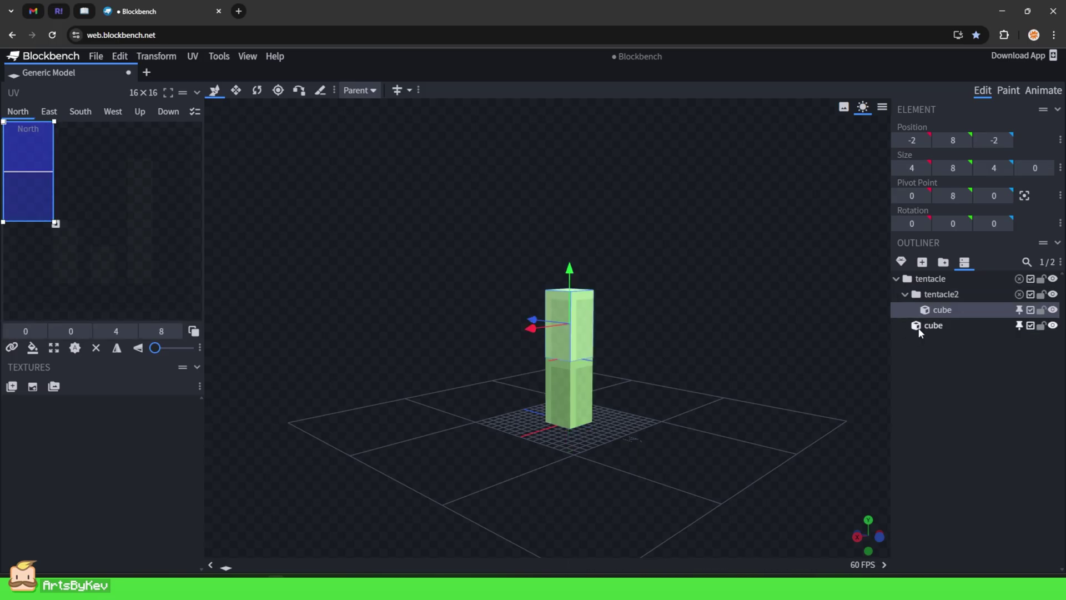
click(948, 294)
key(ctrl+d)
drag(579, 313, 578, 241)
drag(939, 328, 952, 306)
drag(952, 304, 951, 304)
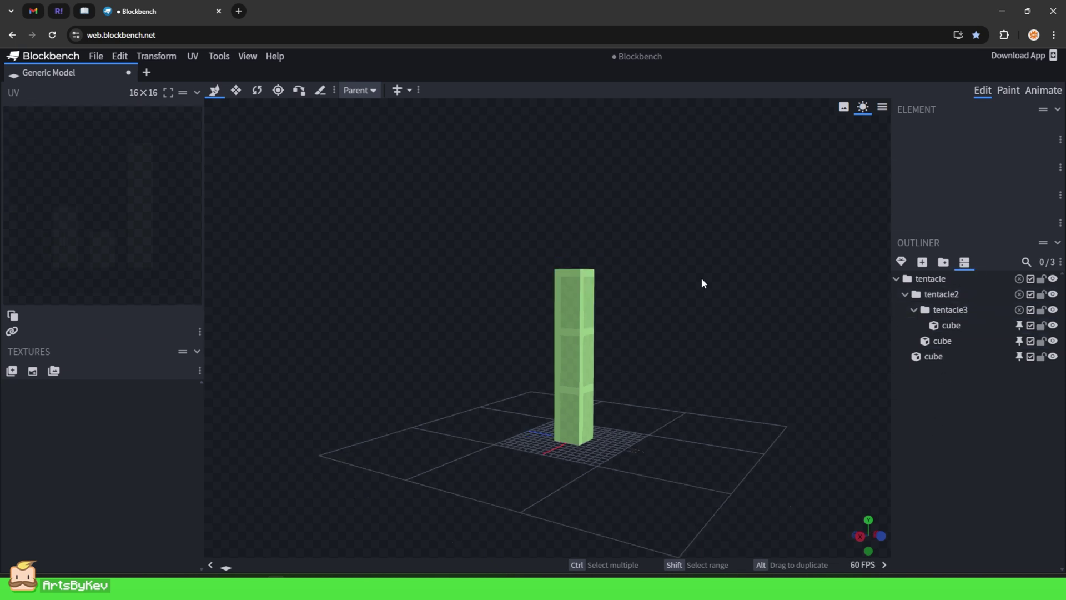
drag(701, 278, 739, 314)
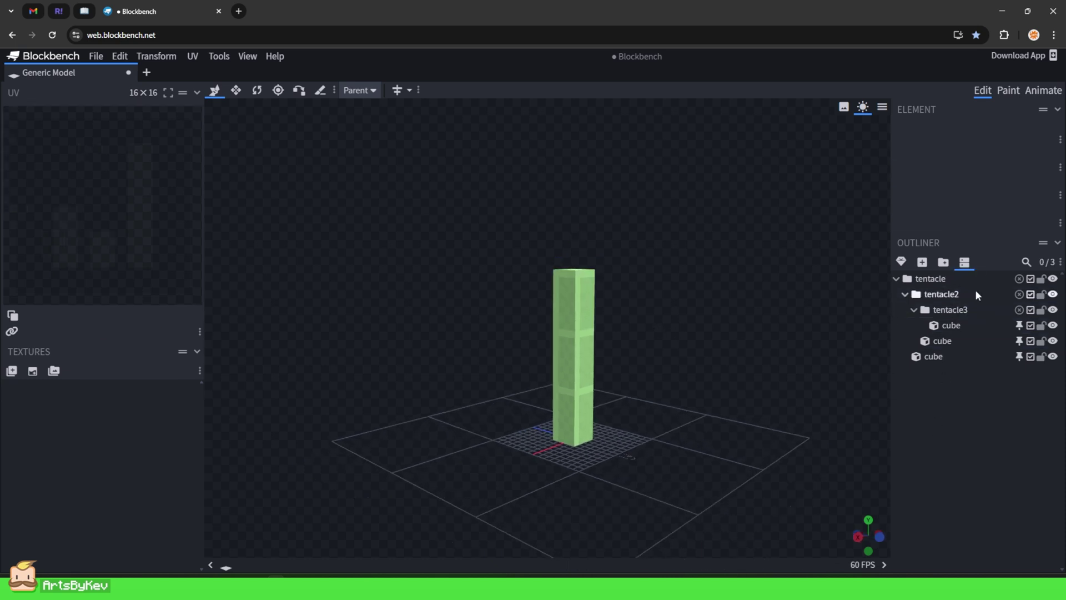
Duplicate the whole three-segment tentacle, stack the copy on top, and nest it inside tentacle3 as tentacle4 to tentacle6.
click(931, 281)
key(ctrl+d)
drag(856, 439, 712, 410)
click(946, 374)
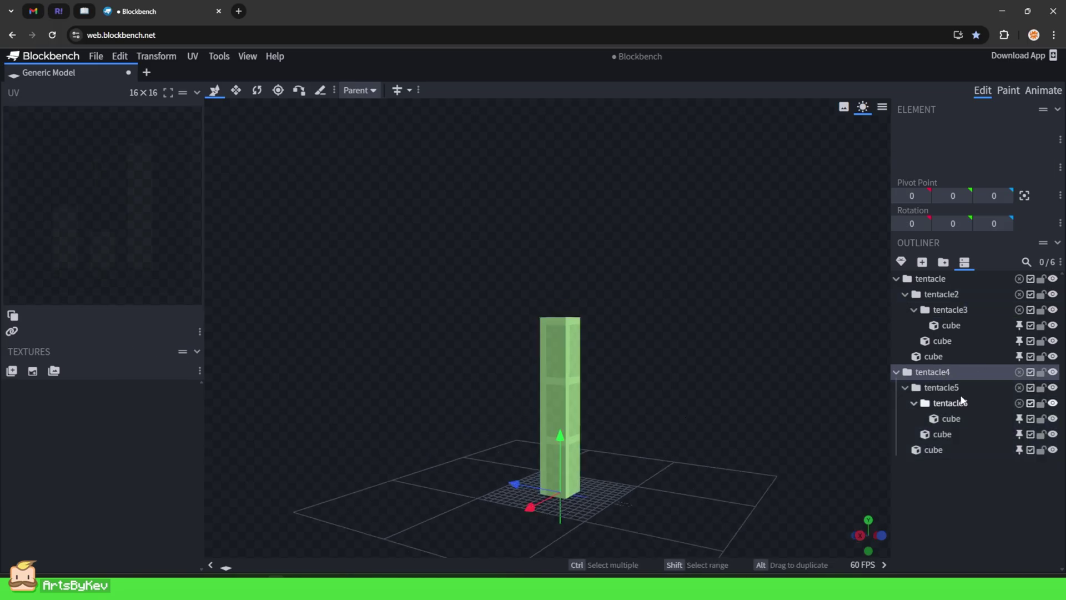
click(933, 373)
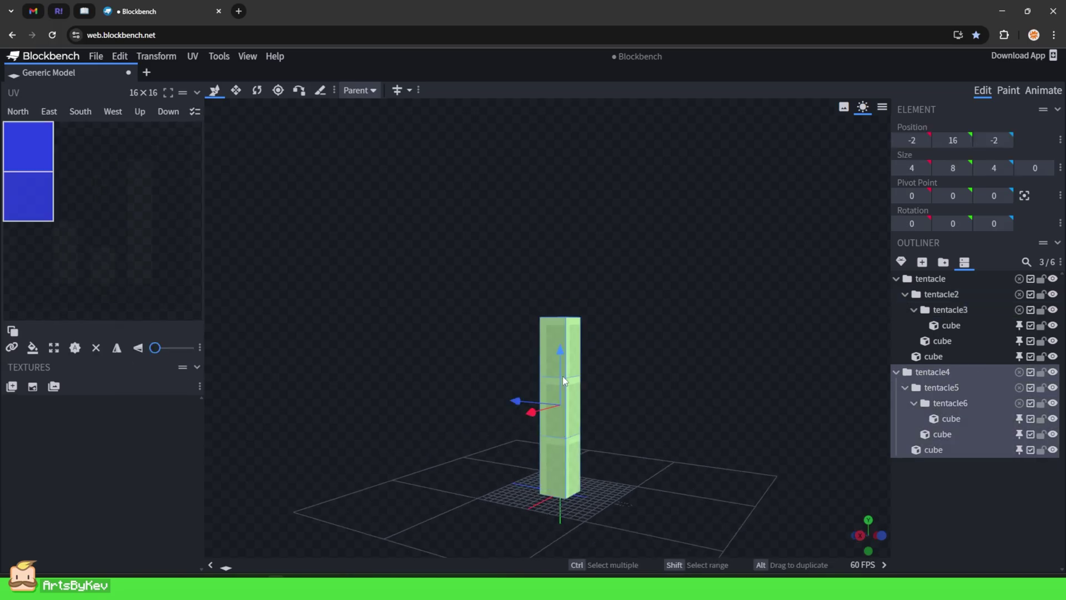
drag(562, 375, 578, 194)
drag(938, 375, 955, 321)
click(963, 496)
scroll(722, 395, down, 3)
drag(711, 391, 742, 400)
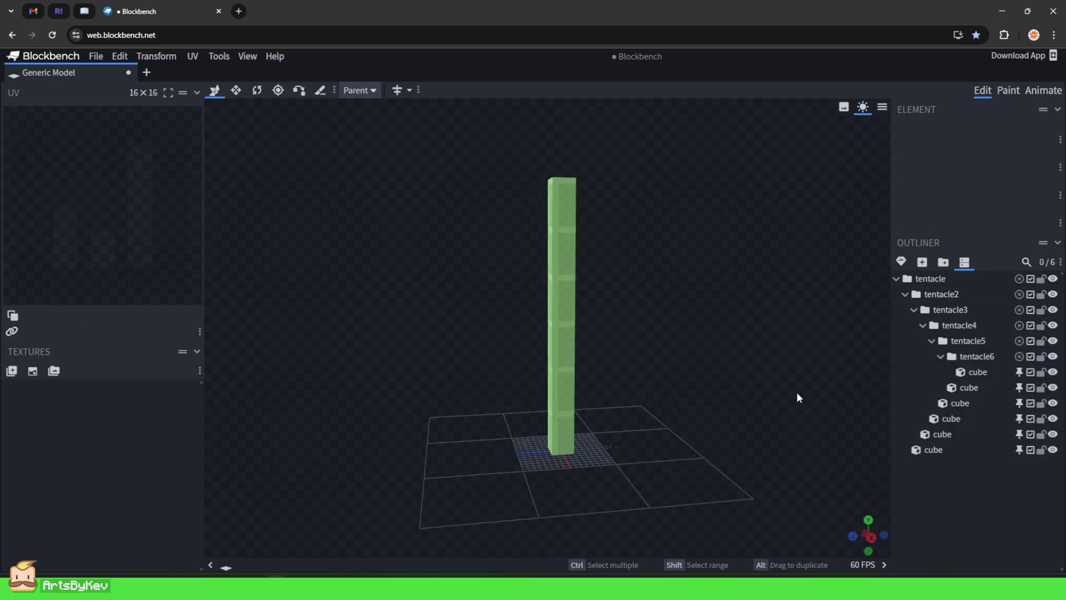
In Animate mode, tilt the tentacle group to an X rotation of 12.5 and tentacle2 to 25.
click(1043, 90)
drag(696, 260, 693, 295)
drag(594, 325, 601, 339)
click(572, 318)
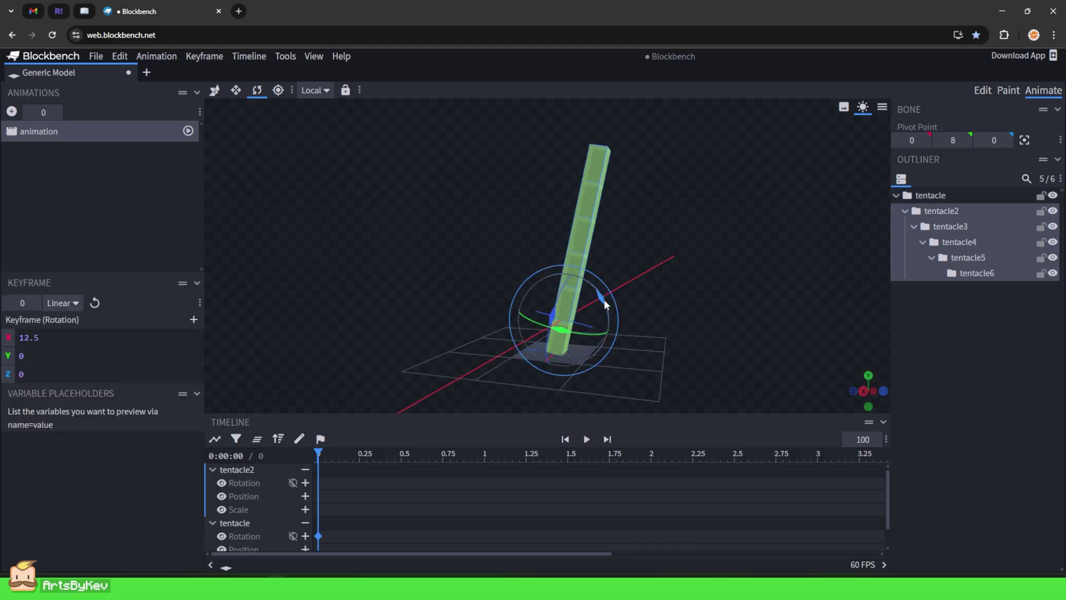
drag(602, 297, 608, 316)
Rotate the groups from tentacle3 up to tentacle6 about X, bending the column over and curving its tip back upward.
click(594, 283)
drag(618, 269, 662, 284)
click(634, 264)
click(679, 273)
drag(696, 245, 725, 240)
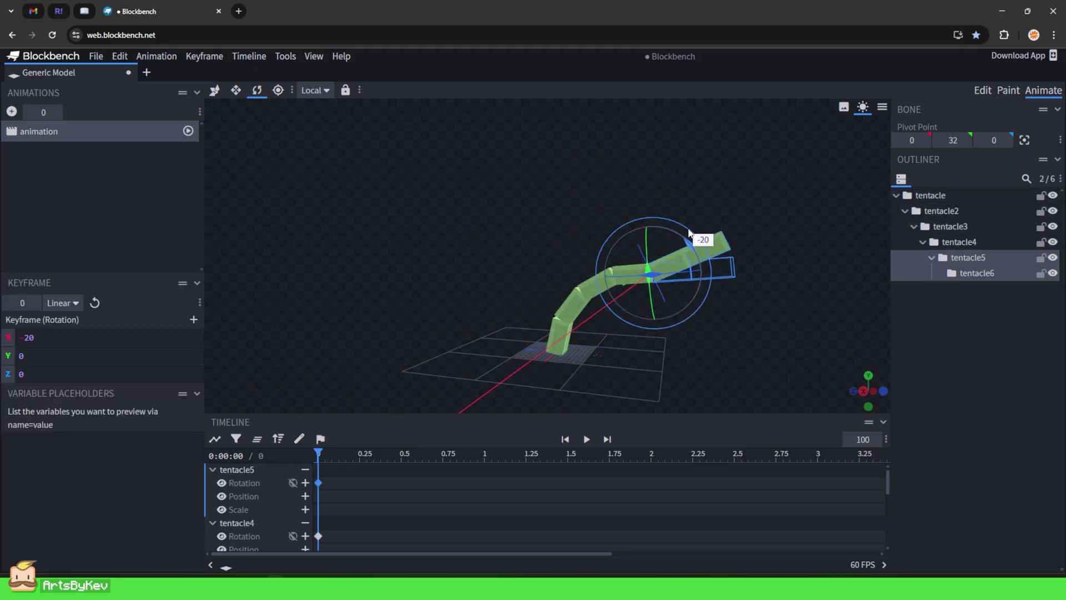
click(728, 241)
drag(641, 248, 641, 264)
Facing the bent tentacle end-on, turn the tentacle3 group slightly sideways and check the neighbouring segments.
click(931, 344)
drag(724, 352, 576, 350)
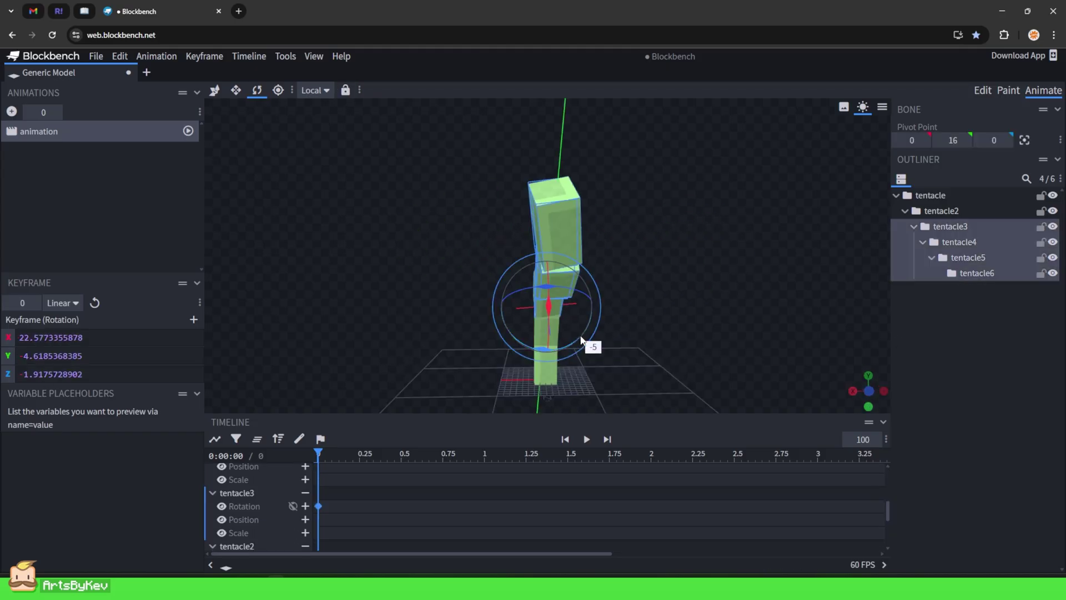
click(538, 277)
click(532, 246)
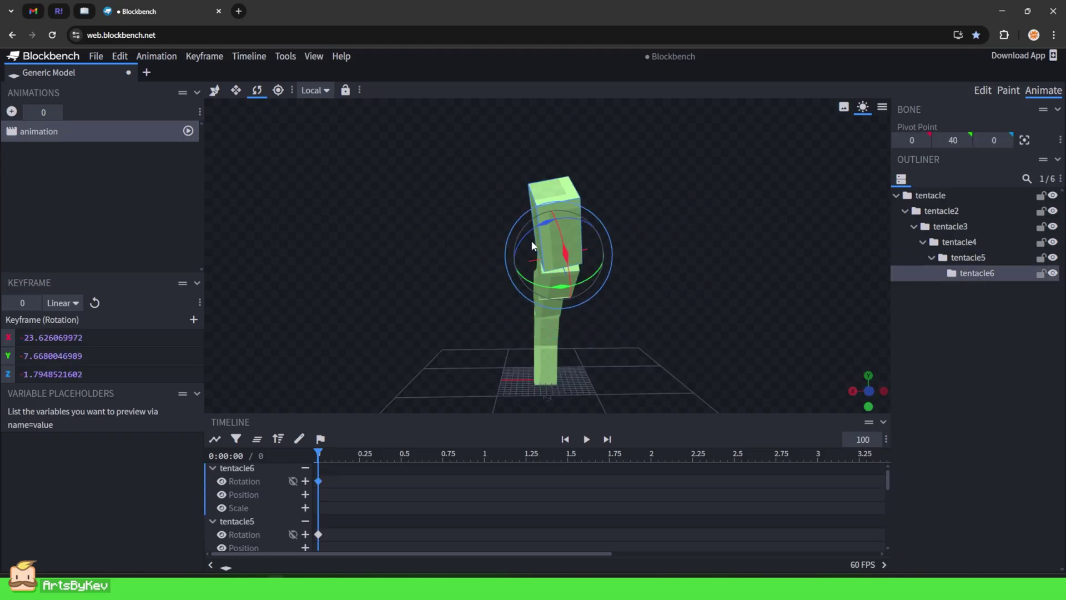
click(543, 293)
drag(550, 326, 541, 322)
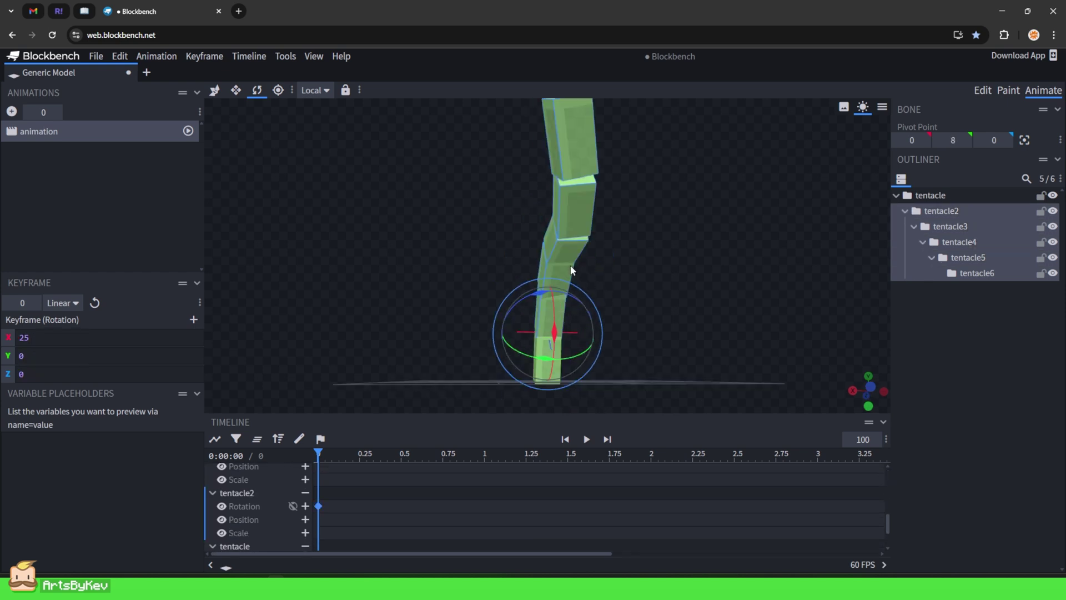
Twist the middle segments sideways, with tentacle4 at a rotation of about 24.8, 3.2, -6.8, and view the curved tentacle from several sides.
click(556, 261)
drag(549, 322, 526, 296)
click(548, 314)
click(535, 256)
drag(520, 242, 513, 246)
drag(611, 289, 866, 356)
click(754, 364)
drag(754, 365, 713, 337)
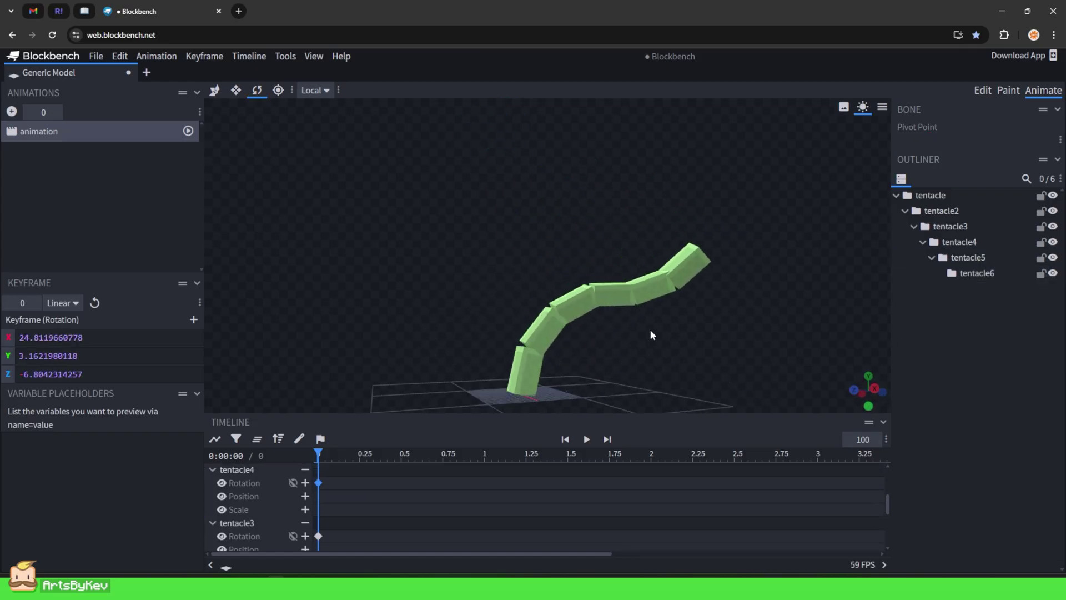
drag(642, 331, 668, 344)
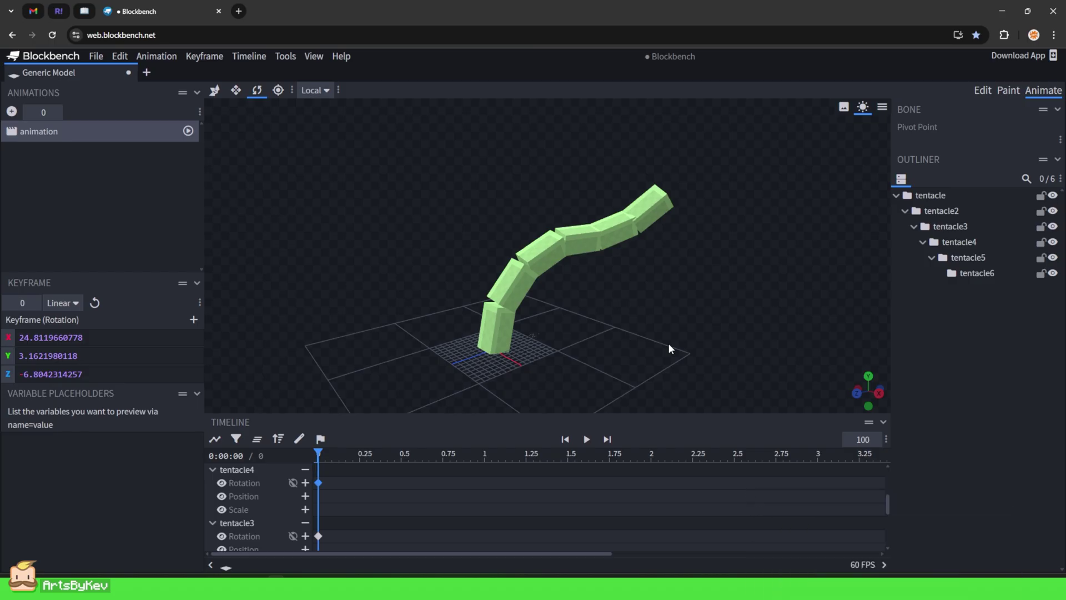
mouse_move(668, 347)
mouse_down()
mouse_move(612, 352)
mouse_move(678, 335)
mouse_up()
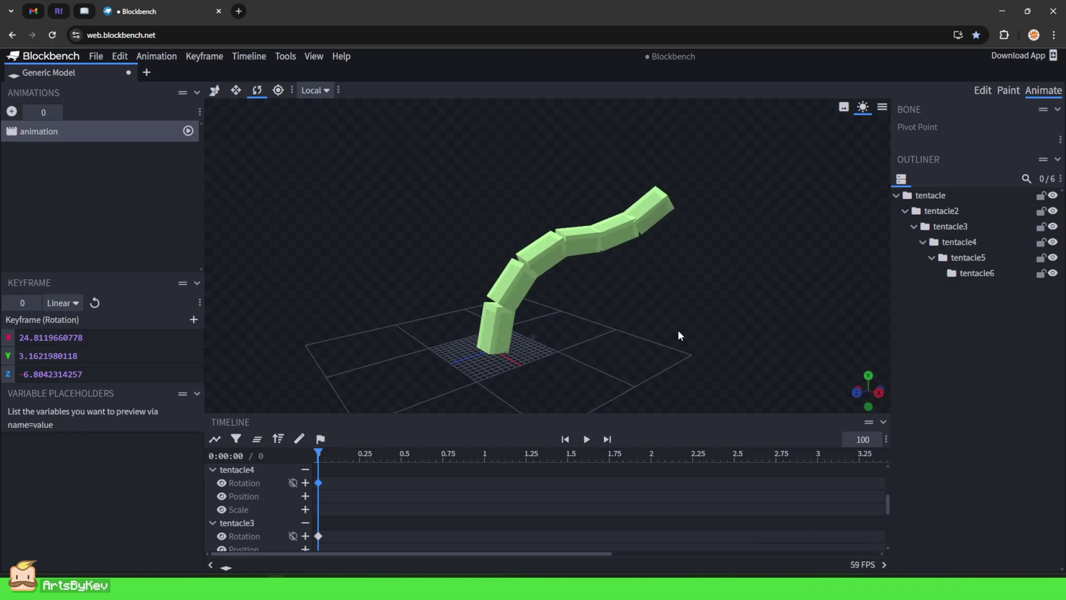